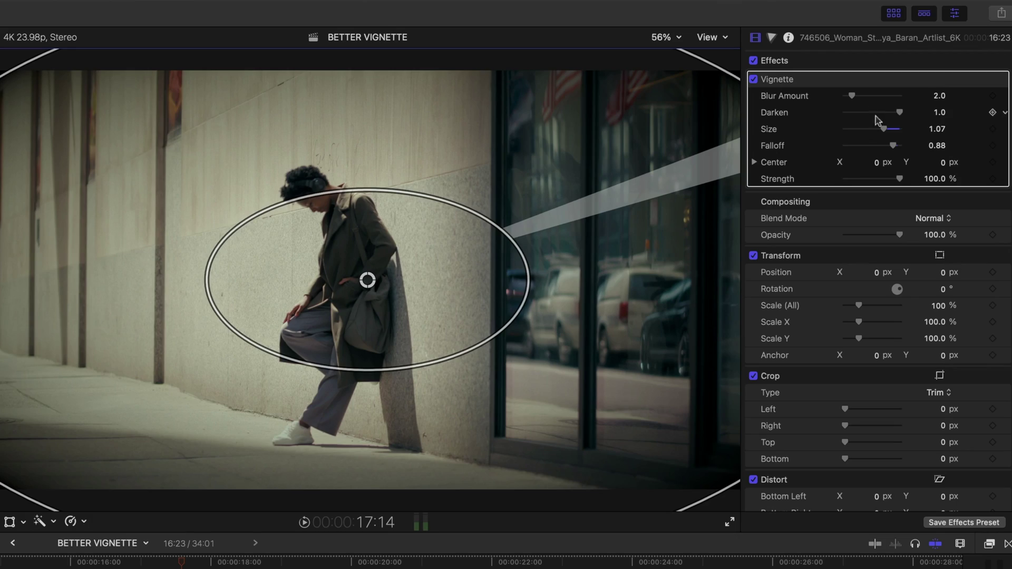
Adjust the street clip's Vignette effect to blur amount 7.0, size about 0.97 and falloff about 0.53, and nudge its center.
{"action": "left_click", "coordinate": [1005, 113]}
{"action": "left_click", "coordinate": [929, 125]}
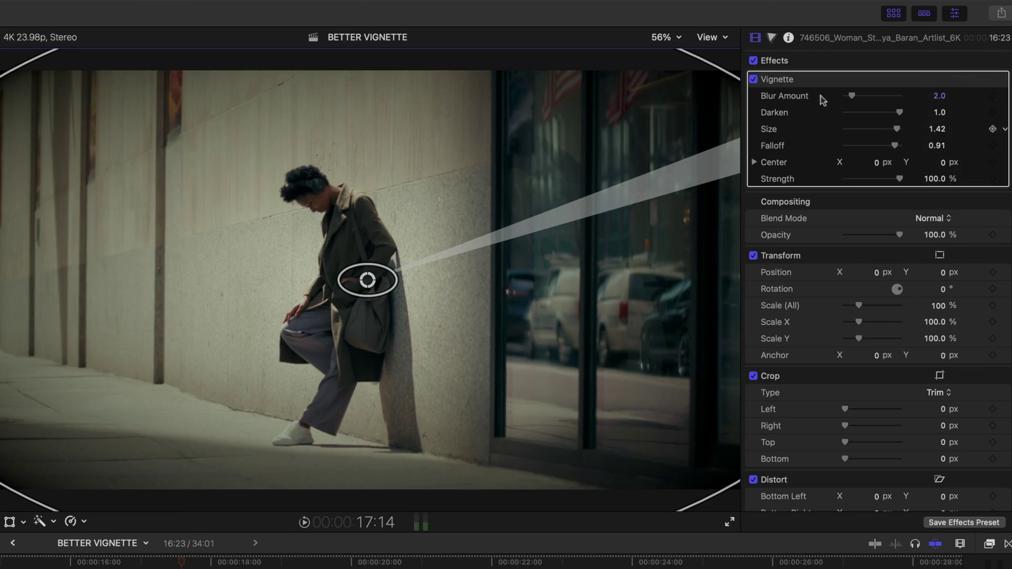
{"action": "left_click_drag", "start_coordinate": [896, 128], "coordinate": [868, 149]}
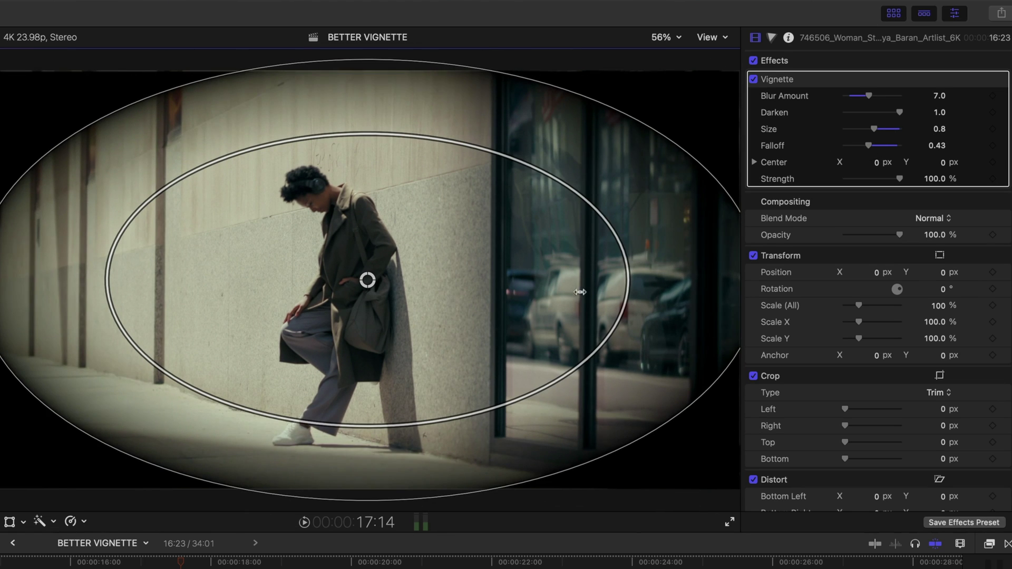
{"action": "left_click_drag", "start_coordinate": [619, 297], "coordinate": [564, 279]}
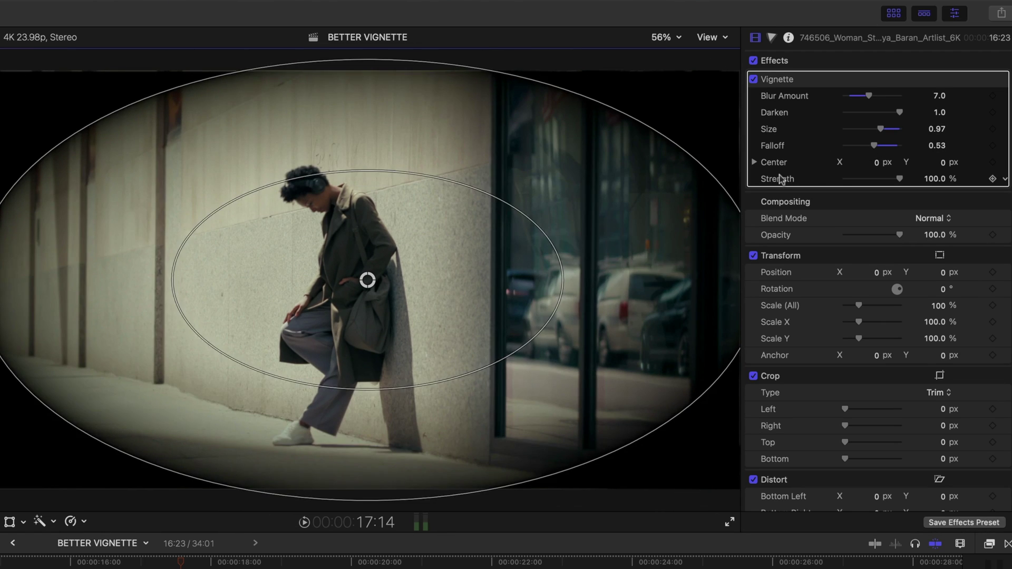
{"action": "mouse_move", "coordinate": [367, 280]}
{"action": "left_mouse_down"}
{"action": "mouse_move", "coordinate": [375, 249]}
{"action": "mouse_move", "coordinate": [368, 275]}
{"action": "left_mouse_up"}
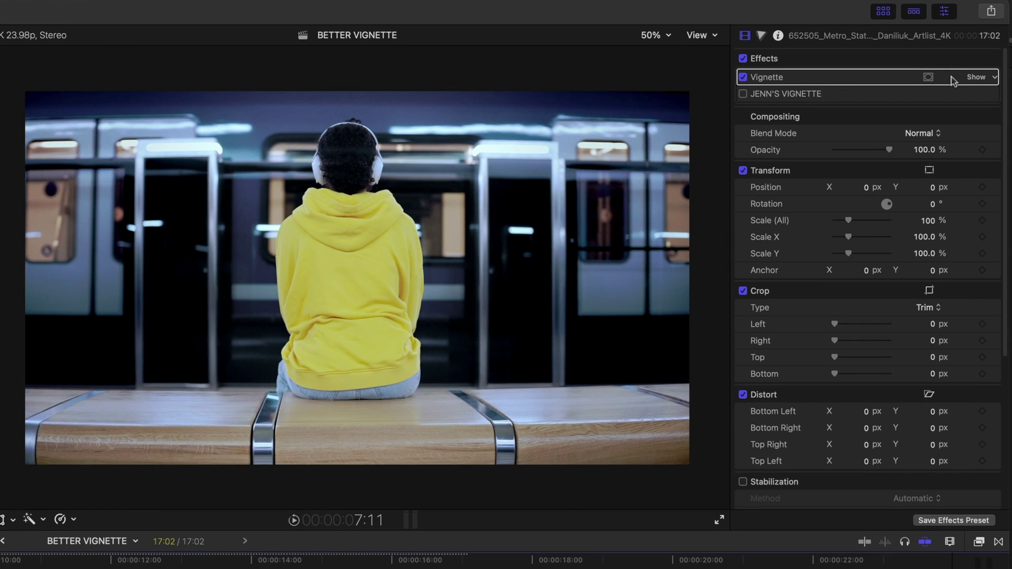
Set the metro clip's Vignette to blur amount 9.0, darken 0.89, size about 1.06 and falloff 1.0, and offset its center slightly.
{"action": "left_click", "coordinate": [976, 77]}
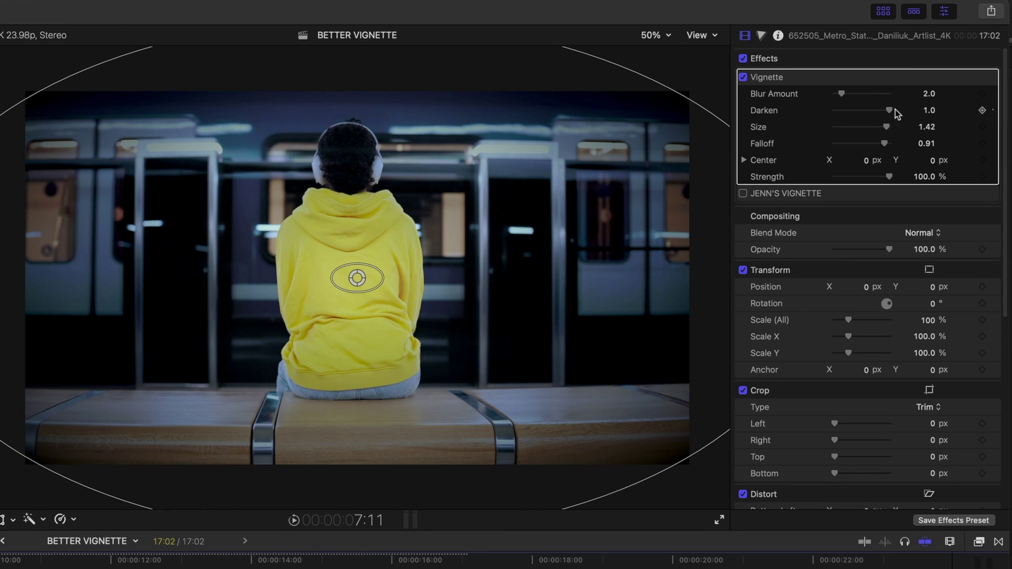
{"action": "left_click_drag", "start_coordinate": [873, 94], "coordinate": [880, 126]}
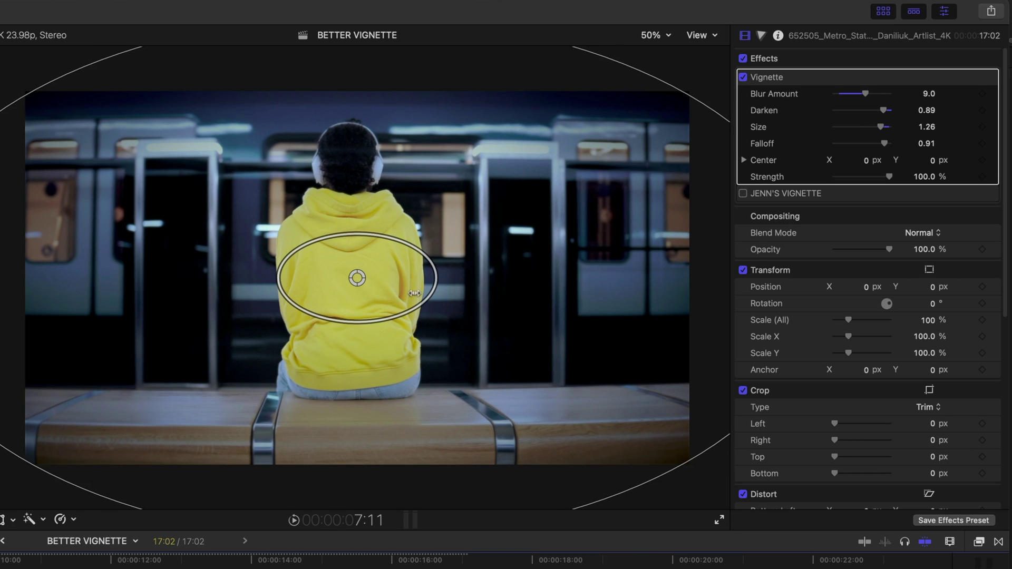
{"action": "left_click_drag", "start_coordinate": [420, 297], "coordinate": [372, 360]}
{"action": "mouse_move", "coordinate": [884, 143]}
{"action": "left_mouse_down"}
{"action": "mouse_move", "coordinate": [835, 144]}
{"action": "mouse_move", "coordinate": [889, 144]}
{"action": "left_mouse_up"}
{"action": "mouse_move", "coordinate": [349, 273]}
{"action": "left_mouse_down"}
{"action": "mouse_move", "coordinate": [381, 203]}
{"action": "mouse_move", "coordinate": [396, 207]}
{"action": "mouse_move", "coordinate": [345, 172]}
{"action": "mouse_move", "coordinate": [331, 207]}
{"action": "mouse_move", "coordinate": [334, 269]}
{"action": "left_mouse_up"}
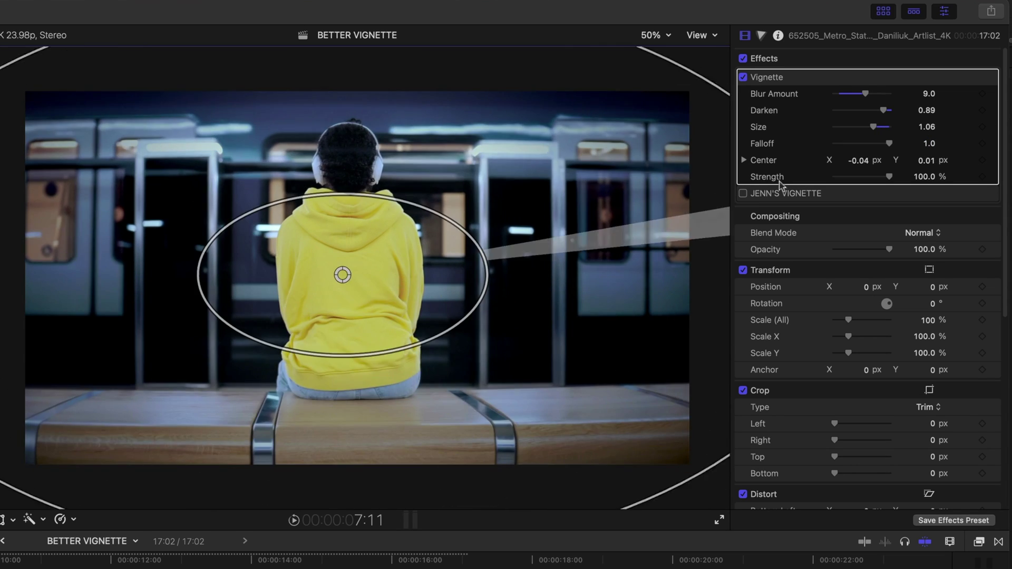
Try lowering the Vignette effect's strength on the metro clip and undo the change.
{"action": "left_click", "coordinate": [839, 178]}
{"action": "key", "text": "super+z"}
{"action": "left_click", "coordinate": [836, 179]}
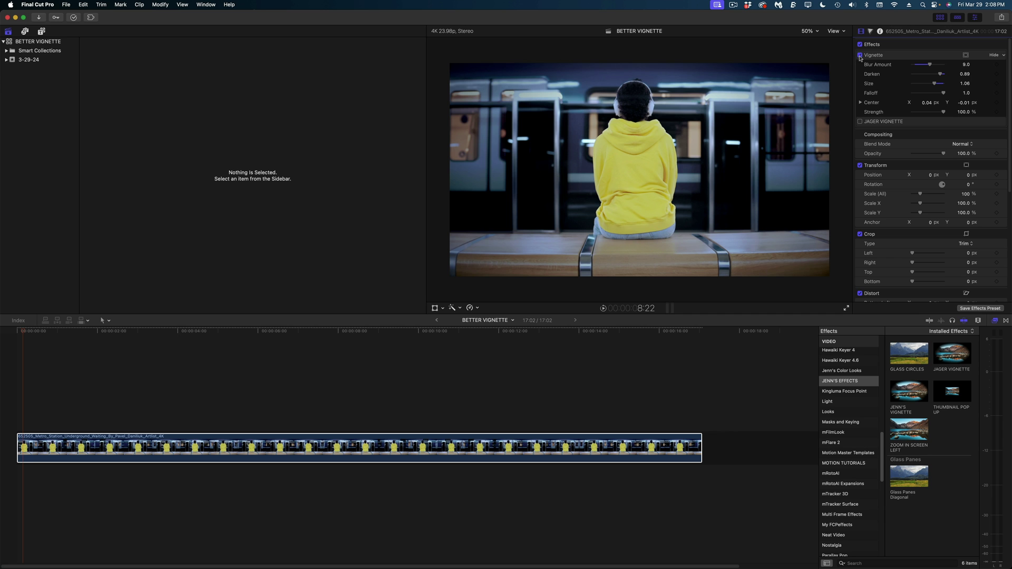
Disable the Vignette effect on the metro clip and enable JAGER VIGNETTE with its parameters expanded.
{"action": "left_click", "coordinate": [860, 56]}
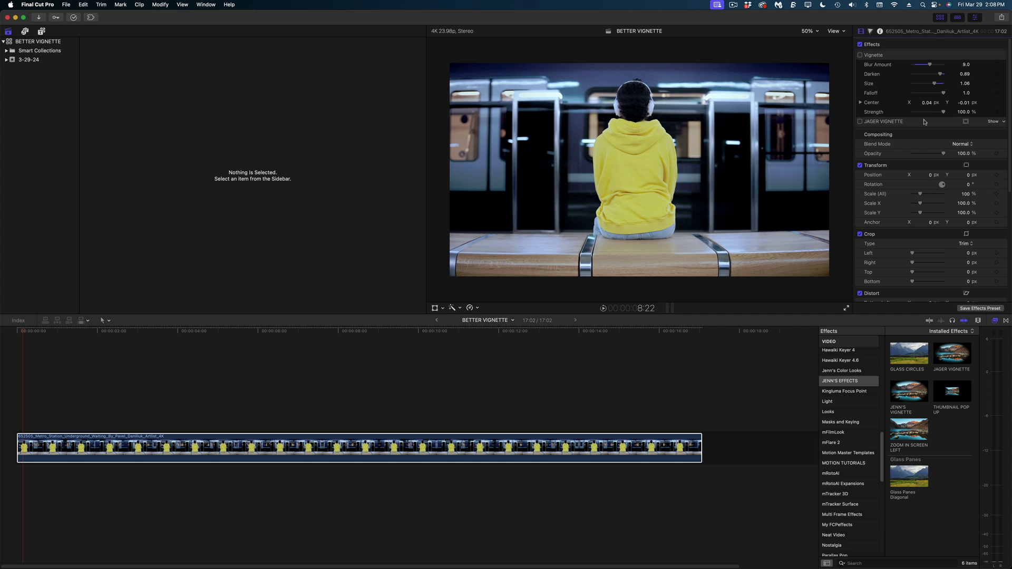
{"action": "left_click", "coordinate": [993, 121]}
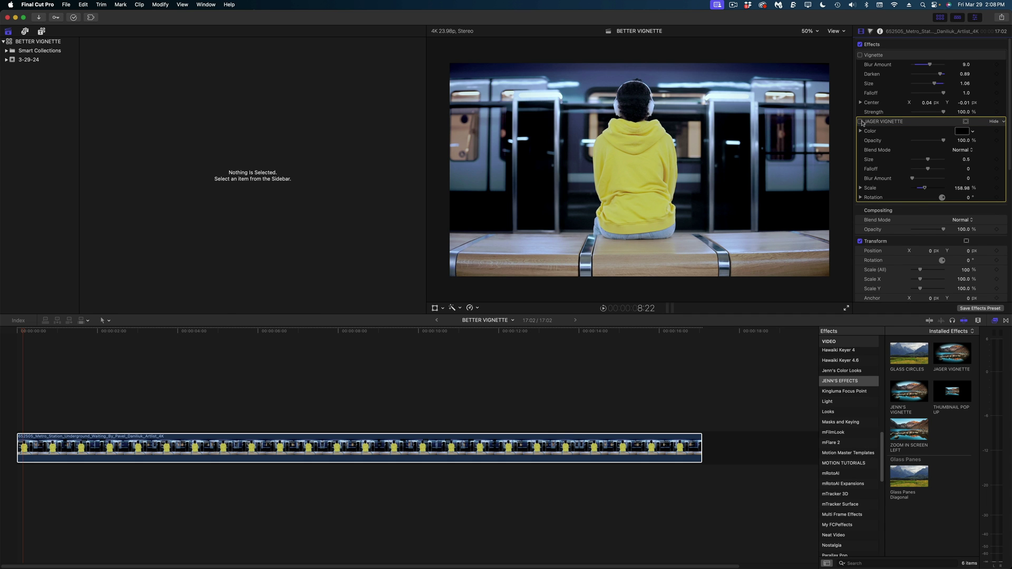
{"action": "left_click", "coordinate": [860, 121]}
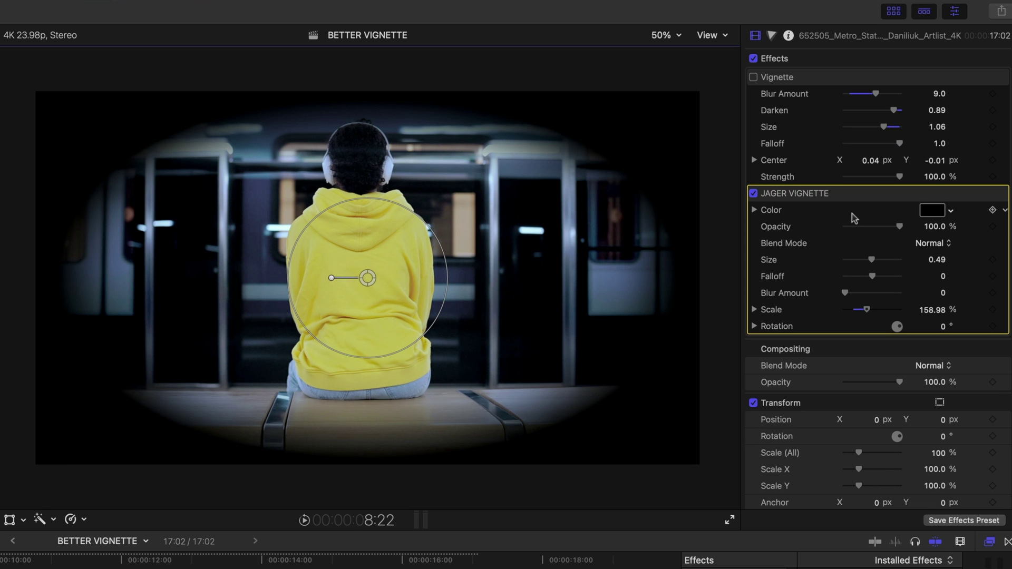
Try the JAGER VIGNETTE's opacity adjustment and look through its blend mode choices.
{"action": "left_click_drag", "start_coordinate": [883, 227], "coordinate": [903, 236]}
{"action": "left_click", "coordinate": [929, 246]}
{"action": "left_click", "coordinate": [930, 246]}
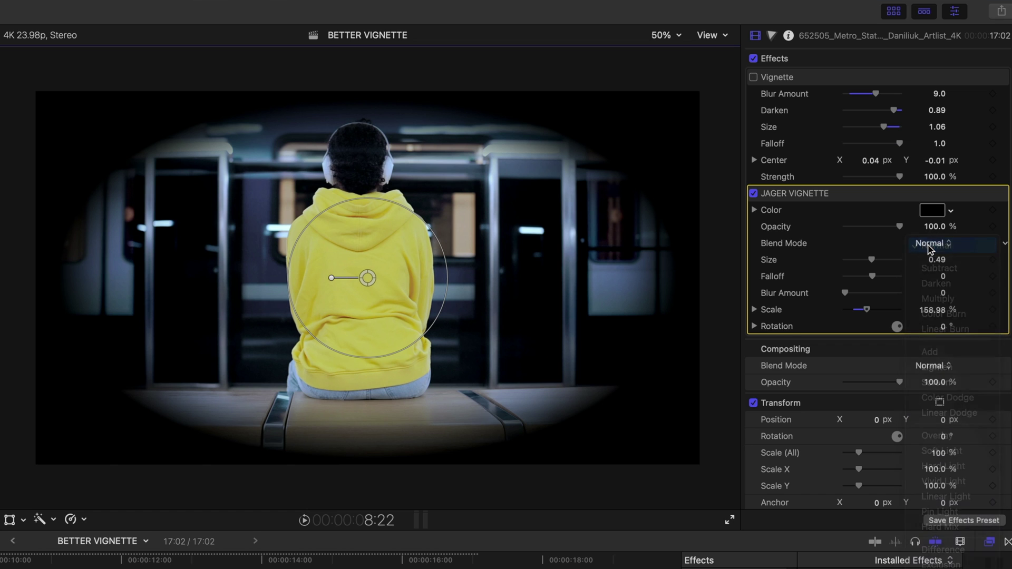
Set the JAGER VIGNETTE's size to about 0.54 and blur amount to 16.0, trying its falloff and resetting it.
{"action": "left_click_drag", "start_coordinate": [868, 261], "coordinate": [876, 261]}
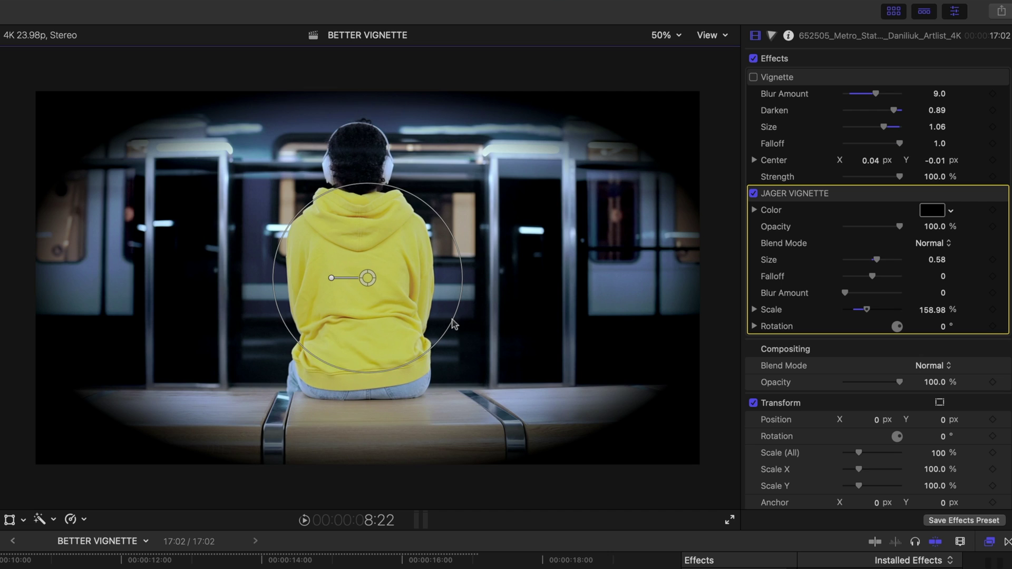
{"action": "left_click_drag", "start_coordinate": [687, 194], "coordinate": [824, 252]}
{"action": "left_click_drag", "start_coordinate": [872, 276], "coordinate": [843, 281]}
{"action": "left_click", "coordinate": [1005, 277]}
{"action": "left_click", "coordinate": [975, 281]}
{"action": "left_click_drag", "start_coordinate": [845, 293], "coordinate": [918, 296]}
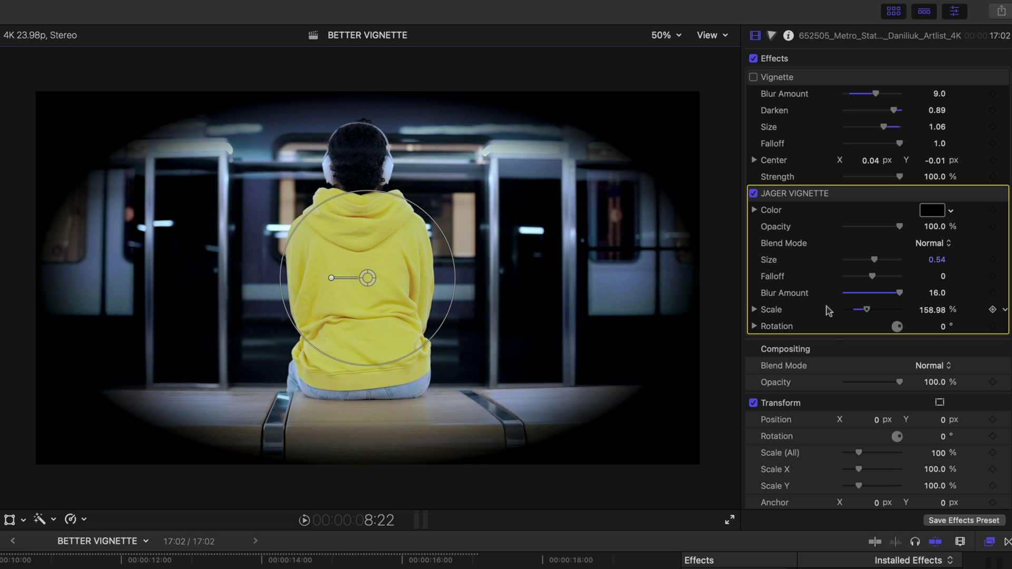
Reshape the JAGER VIGNETTE to about 22.4% X scale and 125.5% Y scale, centering it on the seated person.
{"action": "left_click", "coordinate": [754, 310]}
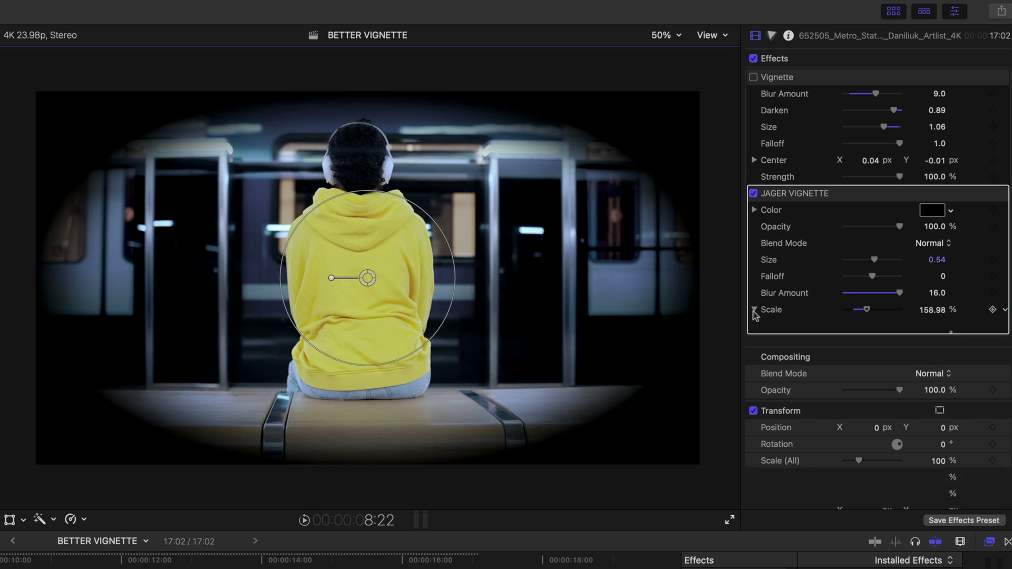
{"action": "mouse_move", "coordinate": [866, 328]}
{"action": "left_mouse_down"}
{"action": "mouse_move", "coordinate": [851, 331]}
{"action": "mouse_move", "coordinate": [863, 343]}
{"action": "left_mouse_up"}
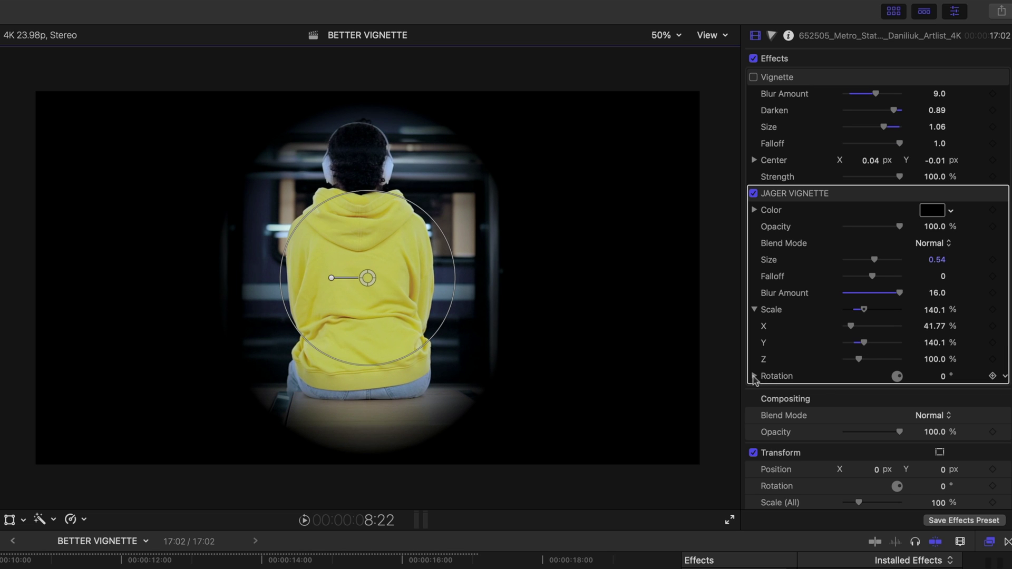
{"action": "left_click_drag", "start_coordinate": [336, 276], "coordinate": [387, 265]}
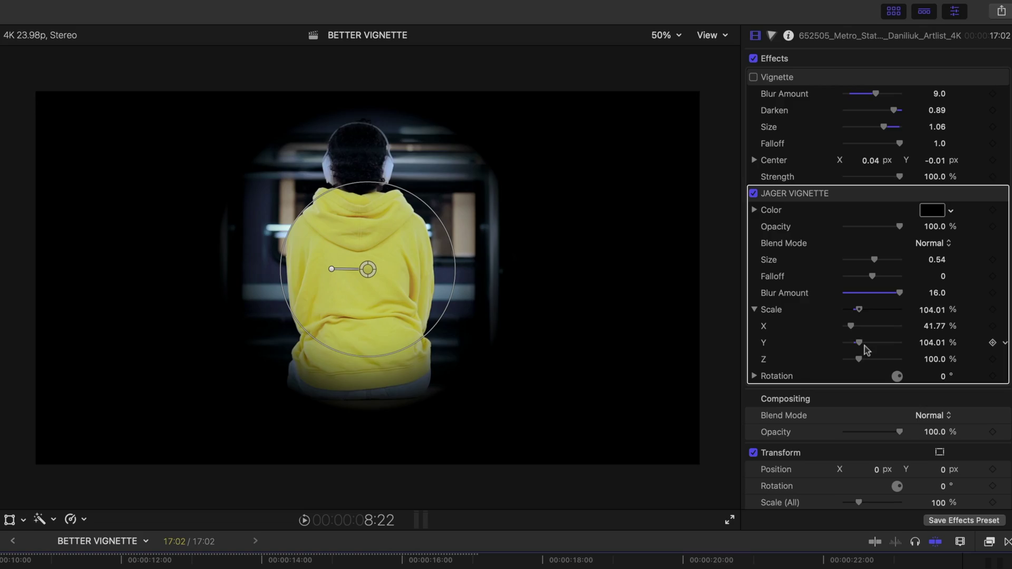
{"action": "left_click_drag", "start_coordinate": [864, 346], "coordinate": [862, 344]}
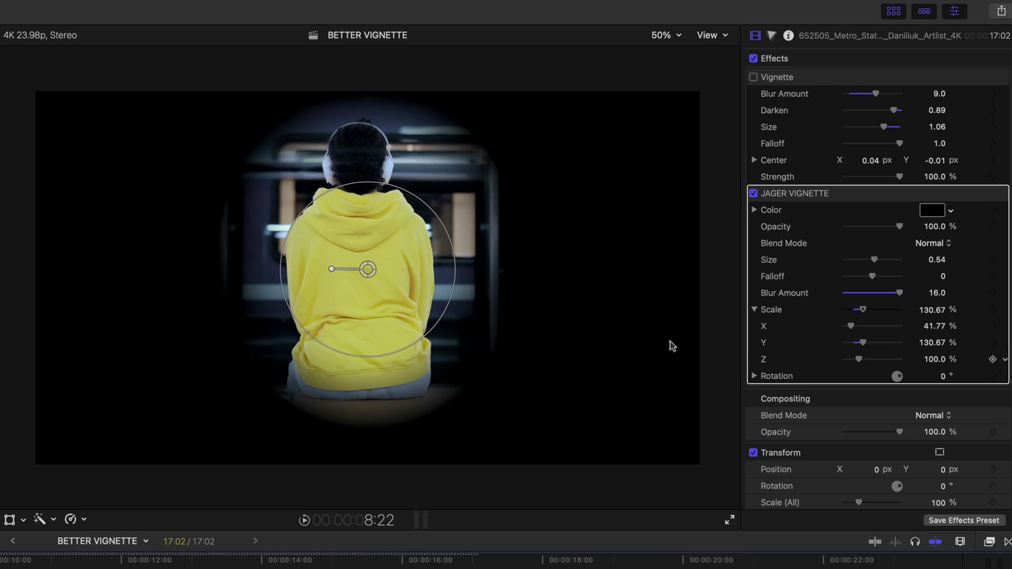
{"action": "left_click_drag", "start_coordinate": [362, 270], "coordinate": [360, 275]}
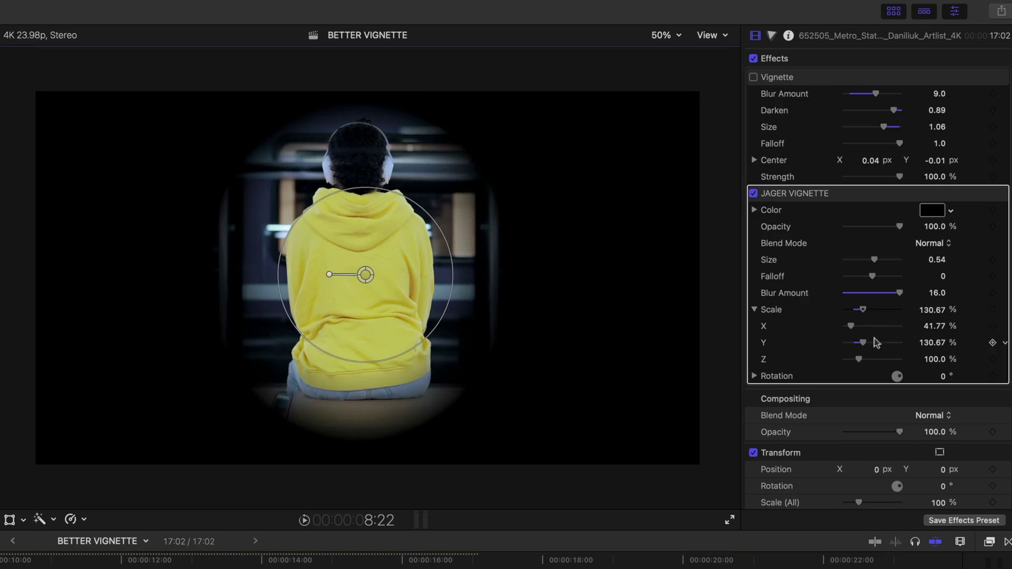
{"action": "left_click_drag", "start_coordinate": [852, 328], "coordinate": [849, 328]}
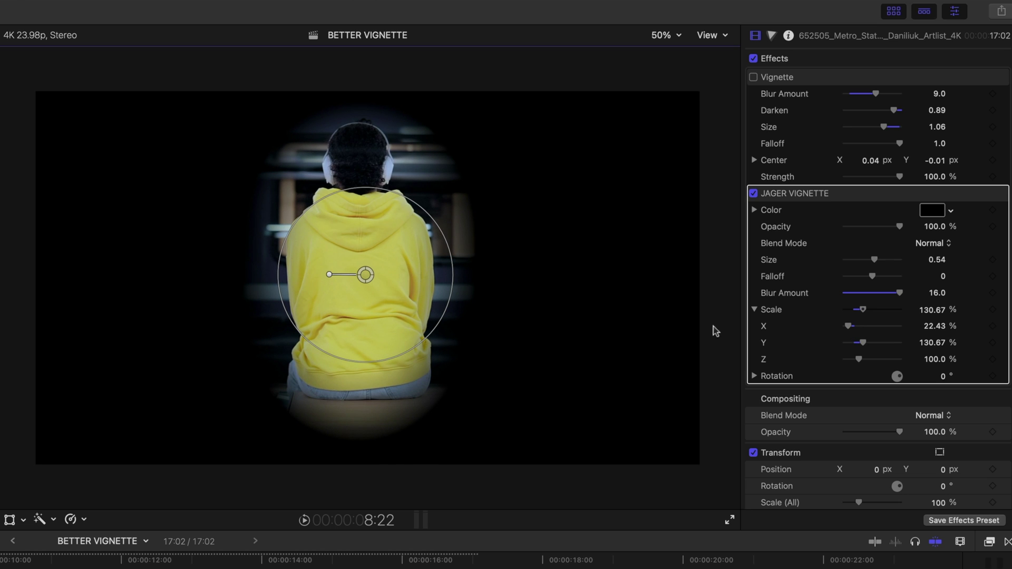
{"action": "left_click_drag", "start_coordinate": [862, 343], "coordinate": [859, 344]}
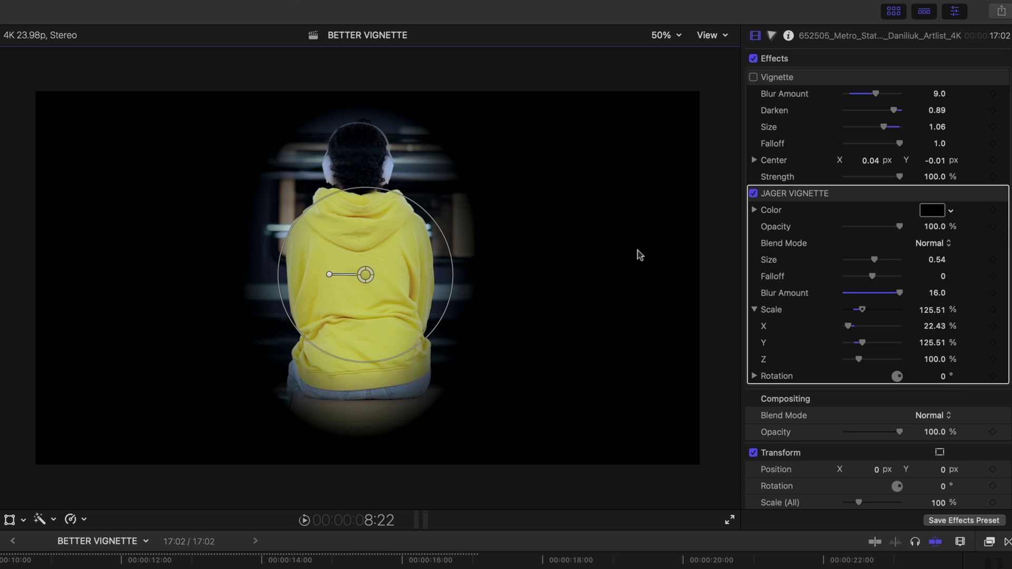
Color the JAGER VIGNETTE a darkened muted mauve and set its blend mode to Soft Light.
{"action": "left_click", "coordinate": [931, 214]}
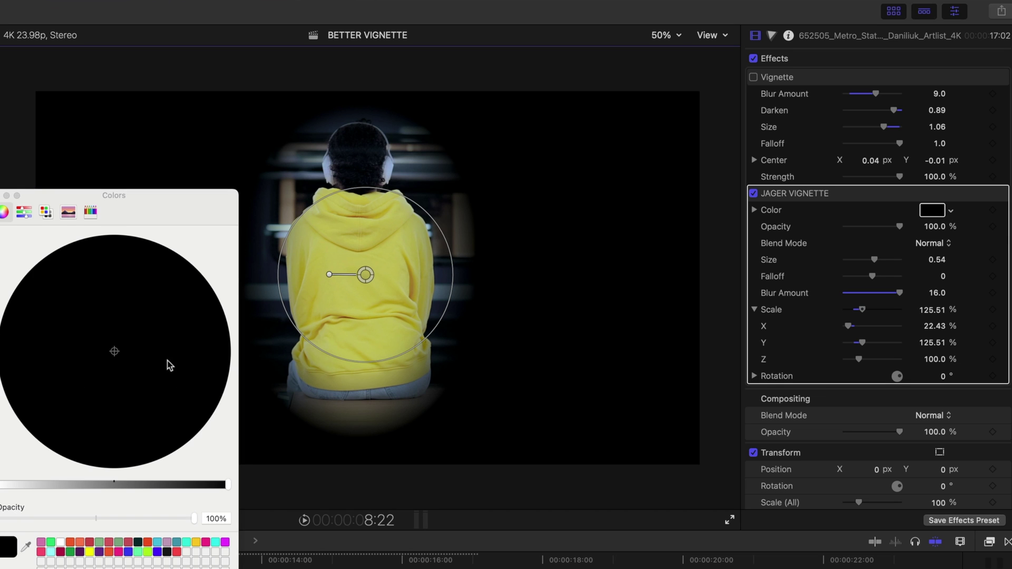
{"action": "left_click", "coordinate": [167, 544]}
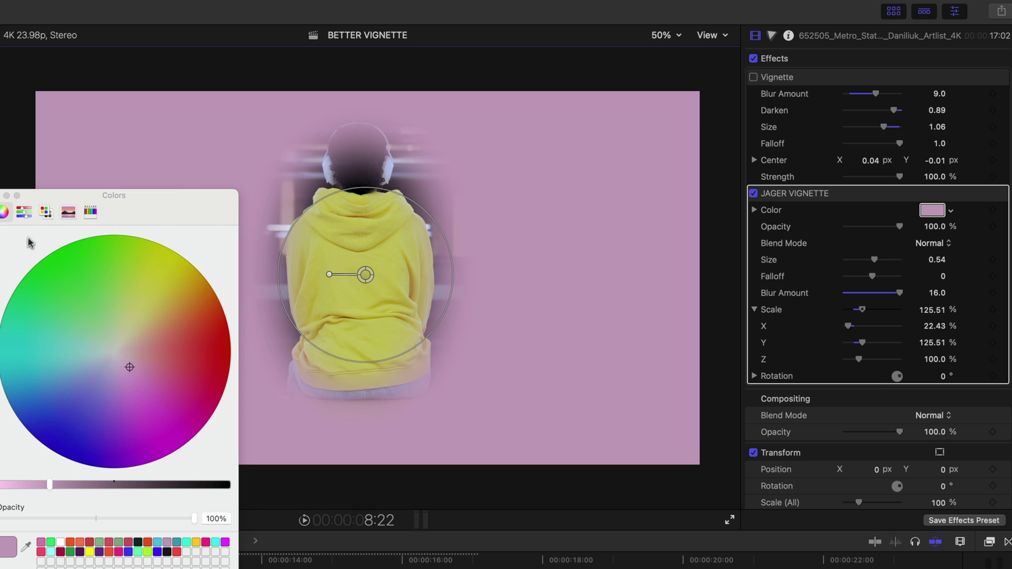
{"action": "left_click_drag", "start_coordinate": [64, 487], "coordinate": [77, 489]}
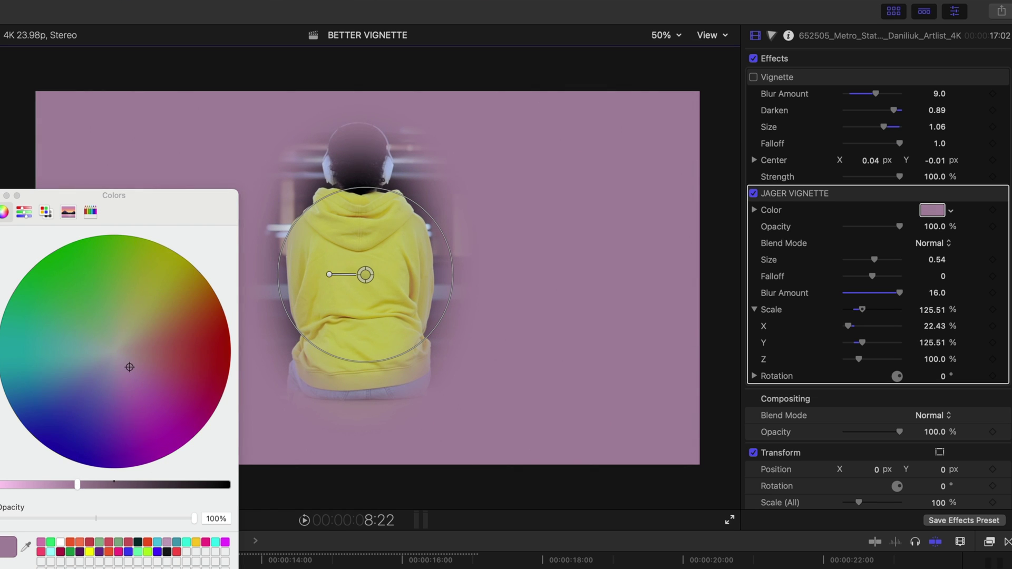
{"action": "left_click", "coordinate": [16, 195]}
{"action": "left_click", "coordinate": [933, 243]}
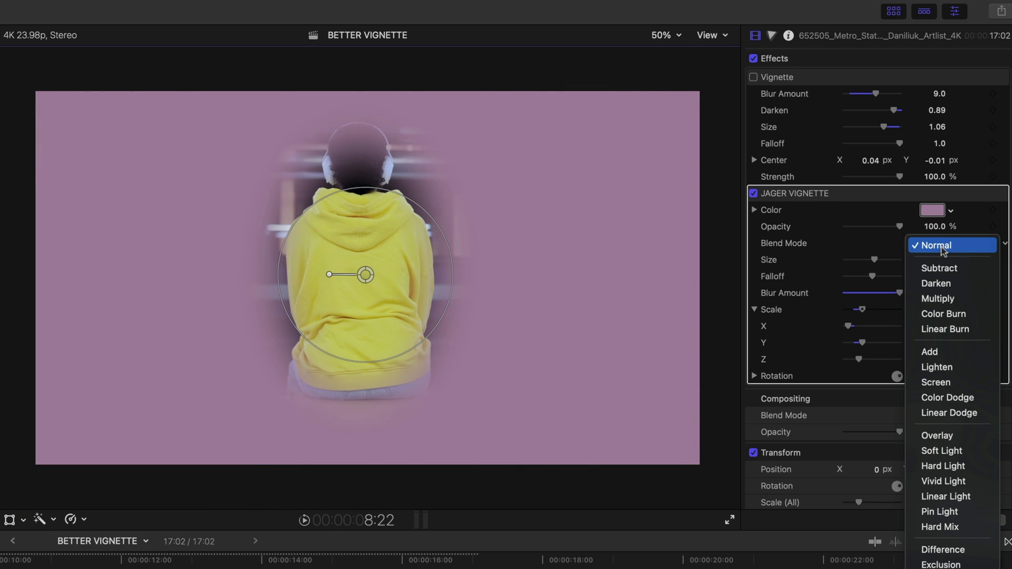
{"action": "left_click", "coordinate": [942, 451]}
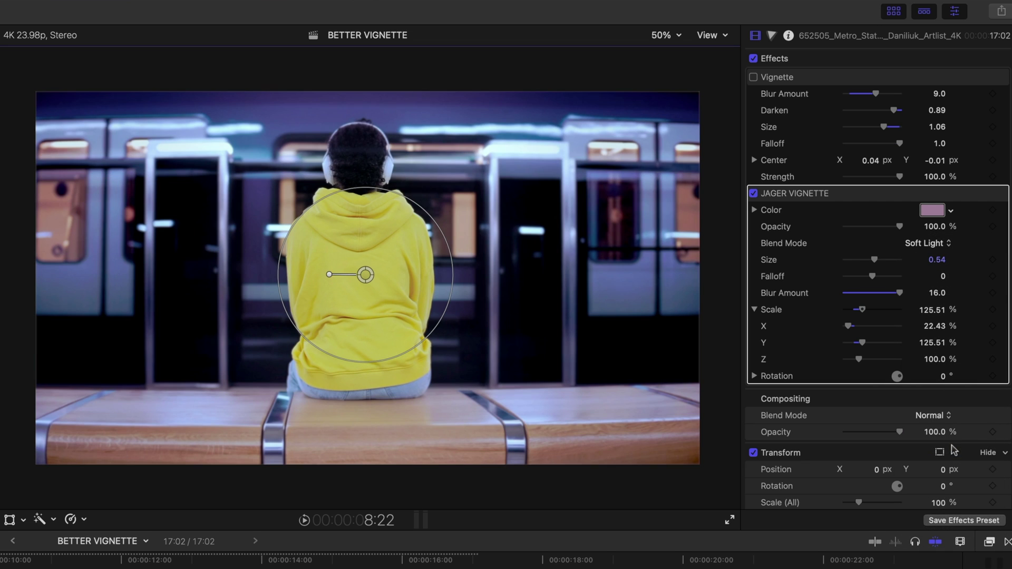
{"action": "left_click", "coordinate": [930, 342]}
{"action": "left_click_drag", "start_coordinate": [937, 293], "coordinate": [936, 291]}
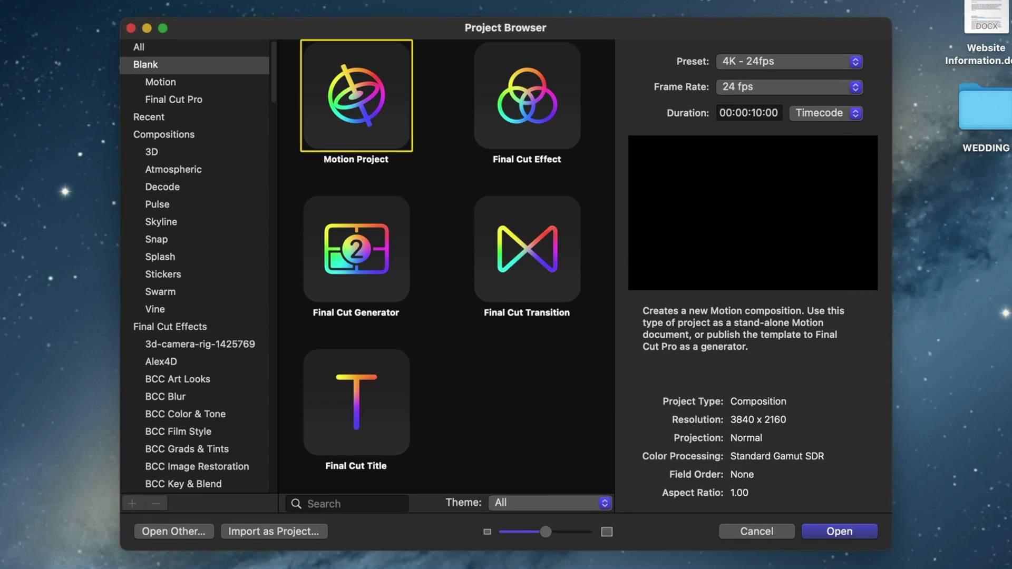
In Motion, create a new Final Cut Effect project with the 4K - 24fps preset.
{"action": "left_click", "coordinate": [515, 125]}
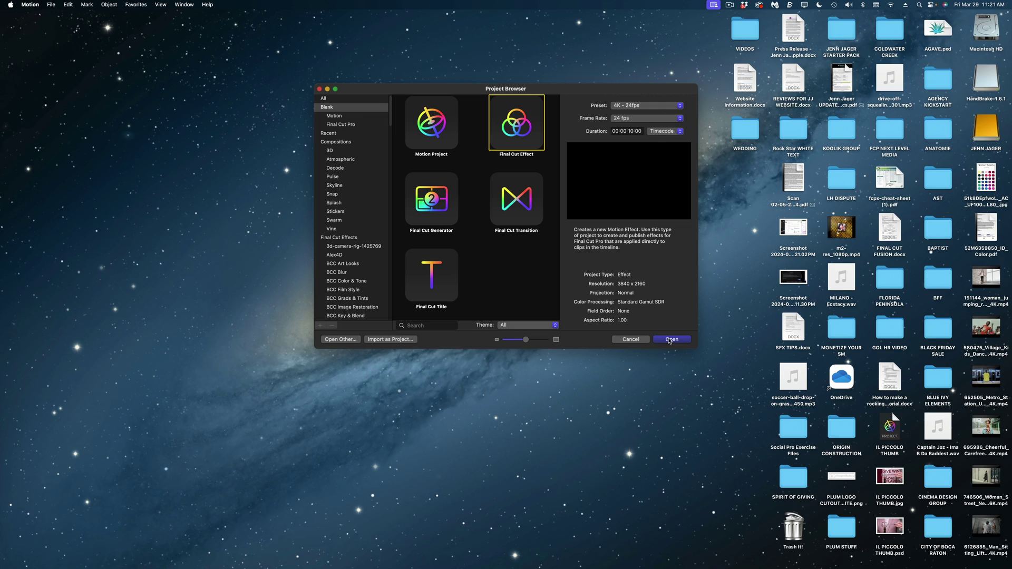
{"action": "left_click", "coordinate": [832, 531]}
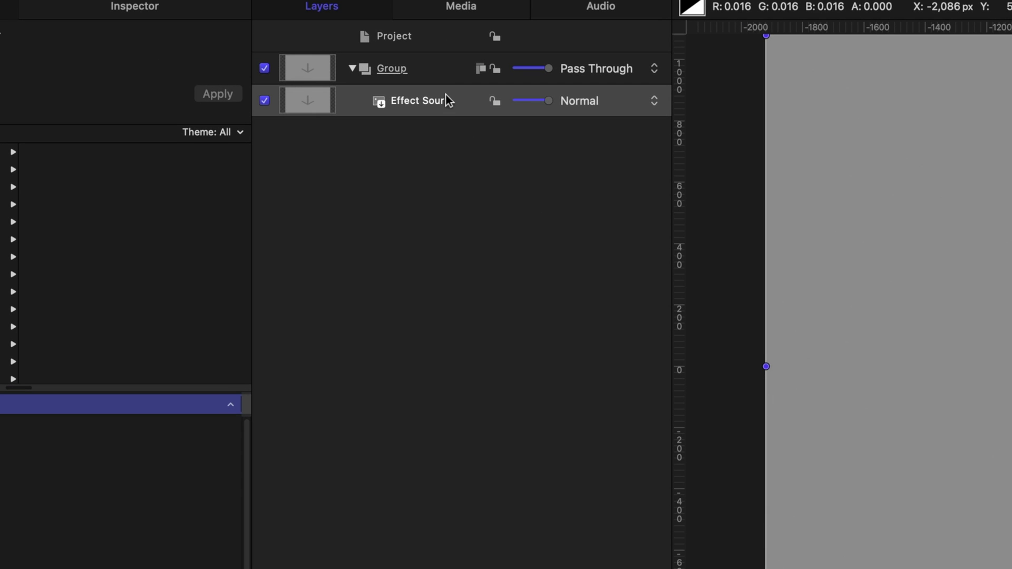
Place the Effect Source layer in its own group and hide that new group.
{"action": "right_click", "coordinate": [446, 101]}
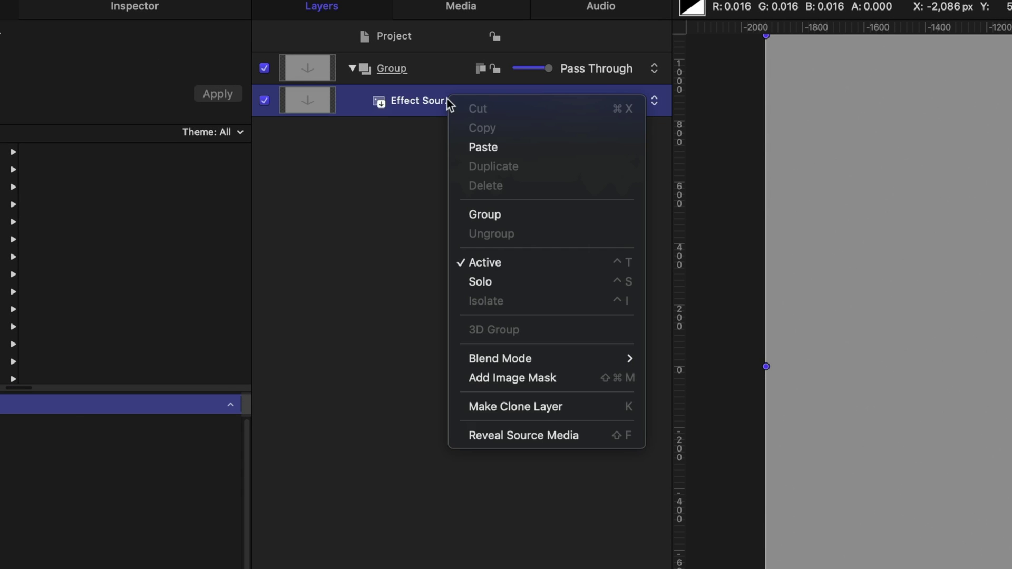
{"action": "left_click", "coordinate": [496, 213]}
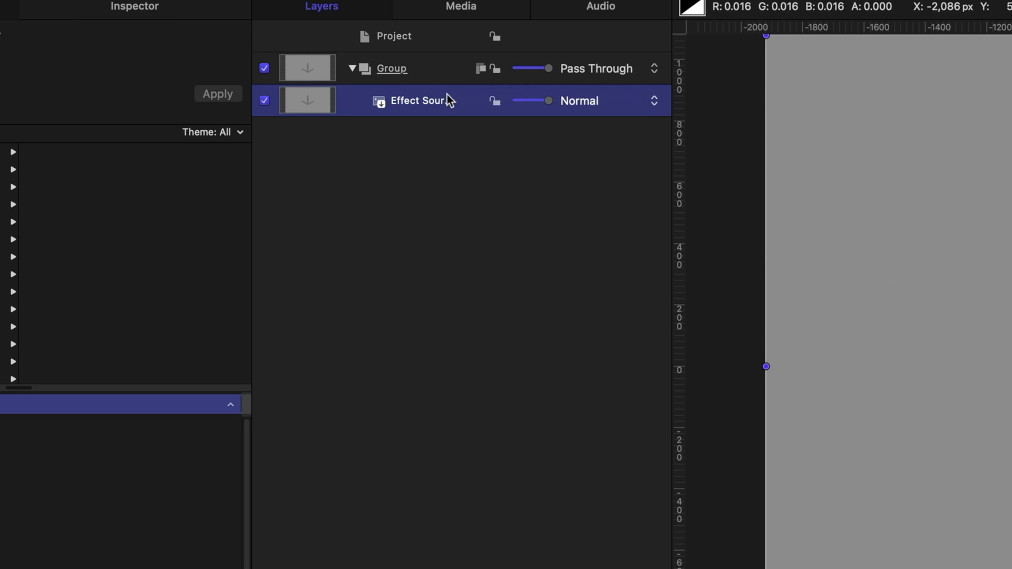
{"action": "left_click", "coordinate": [264, 99]}
Draw a rectangle near the middle of the canvas in the outer group, with a white fill enabled and the outline disabled.
{"action": "left_click", "coordinate": [416, 68]}
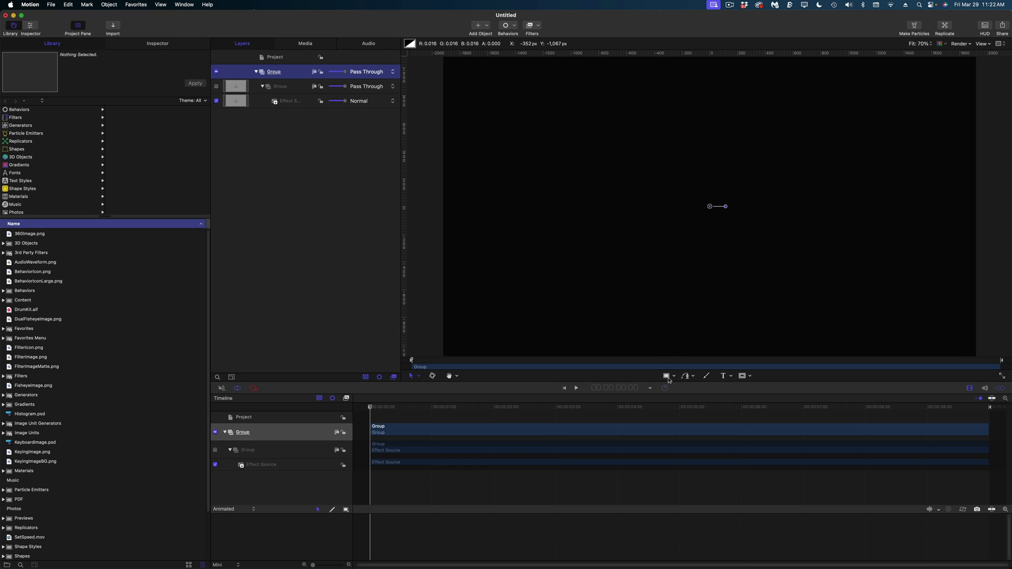
{"action": "mouse_move", "coordinate": [658, 162]}
{"action": "left_mouse_down"}
{"action": "mouse_move", "coordinate": [739, 222]}
{"action": "mouse_move", "coordinate": [789, 287]}
{"action": "left_mouse_up"}
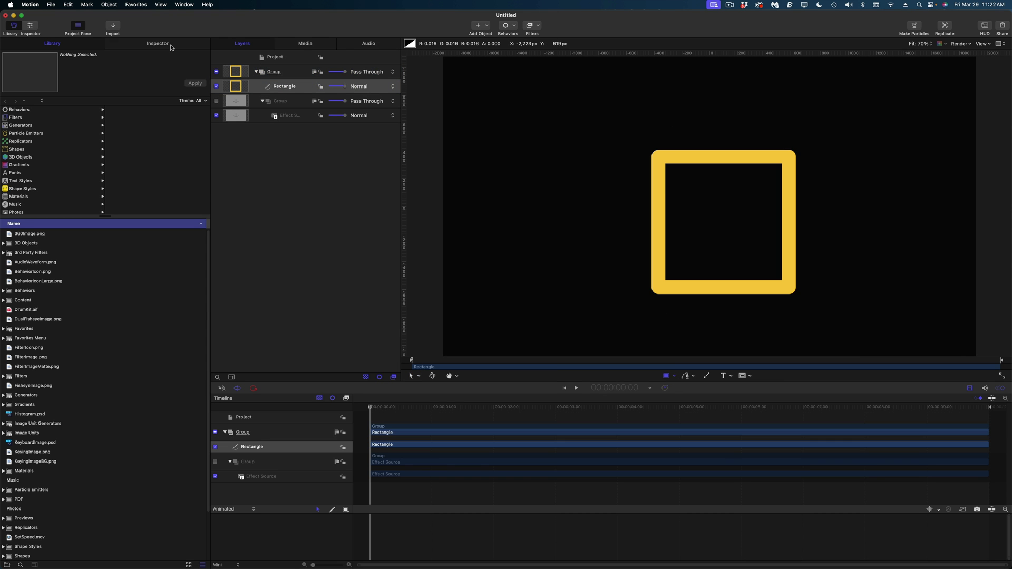
{"action": "left_click", "coordinate": [165, 46]}
{"action": "left_click", "coordinate": [6, 134]}
{"action": "left_click", "coordinate": [7, 203]}
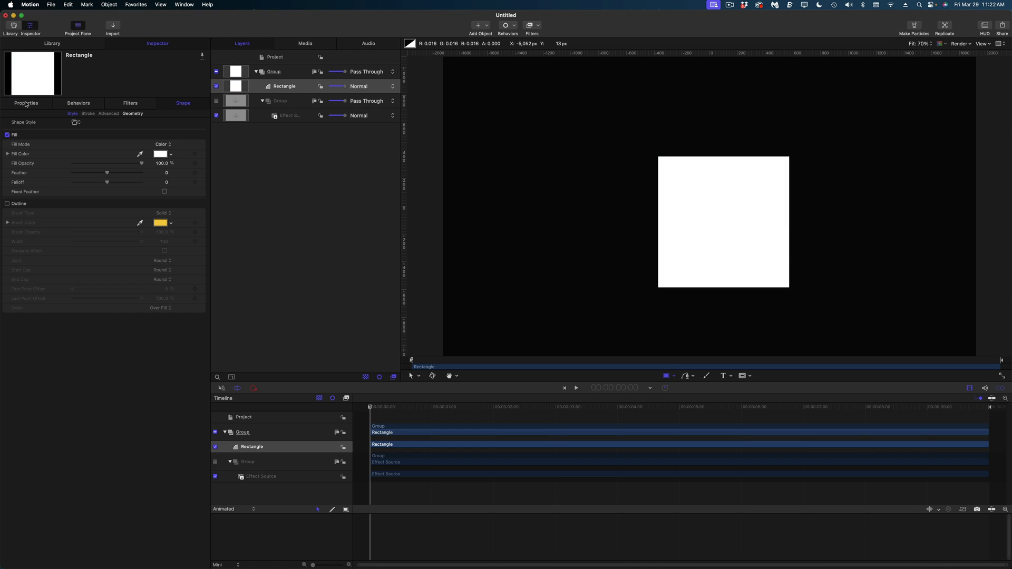
Reset the rectangle's position to the canvas center and place the rectangle in its own group.
{"action": "left_click", "coordinate": [26, 103]}
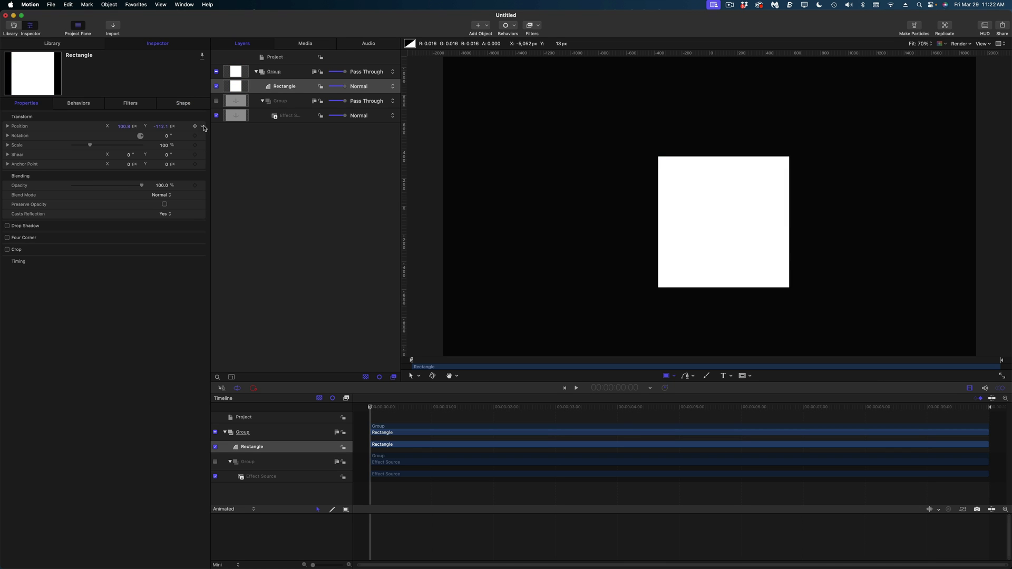
{"action": "left_click", "coordinate": [229, 130]}
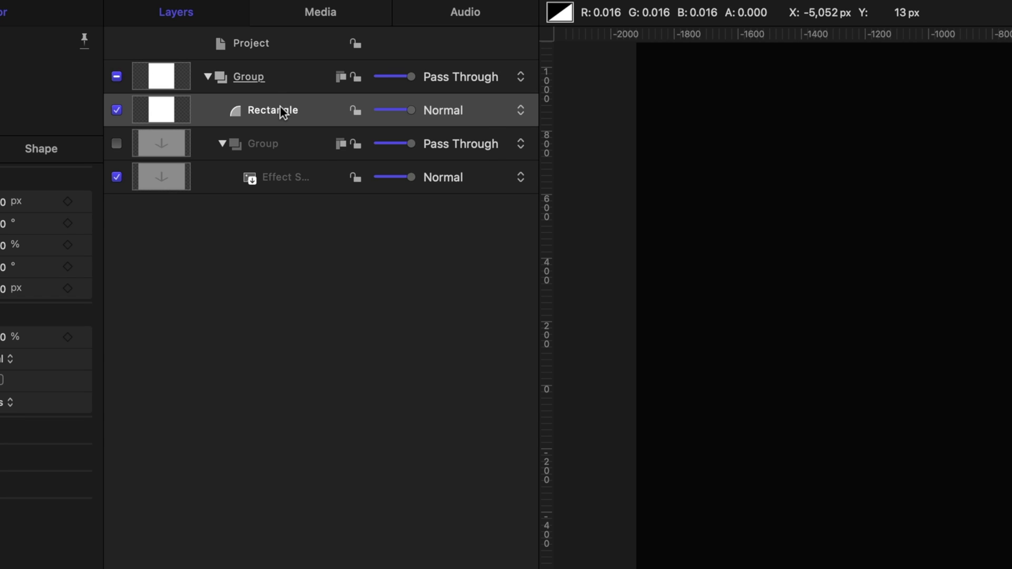
{"action": "right_click", "coordinate": [280, 108]}
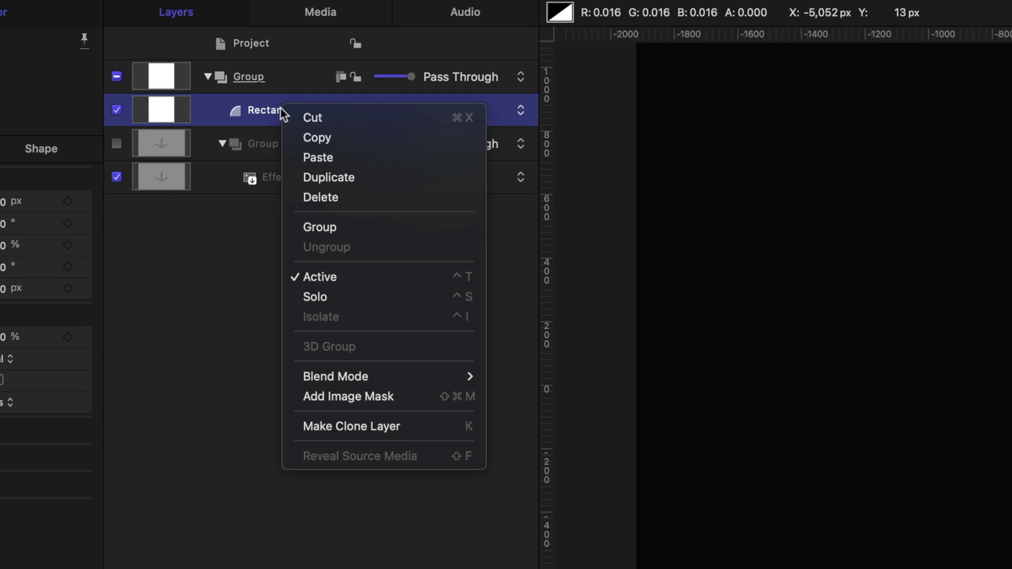
{"action": "left_click", "coordinate": [321, 228]}
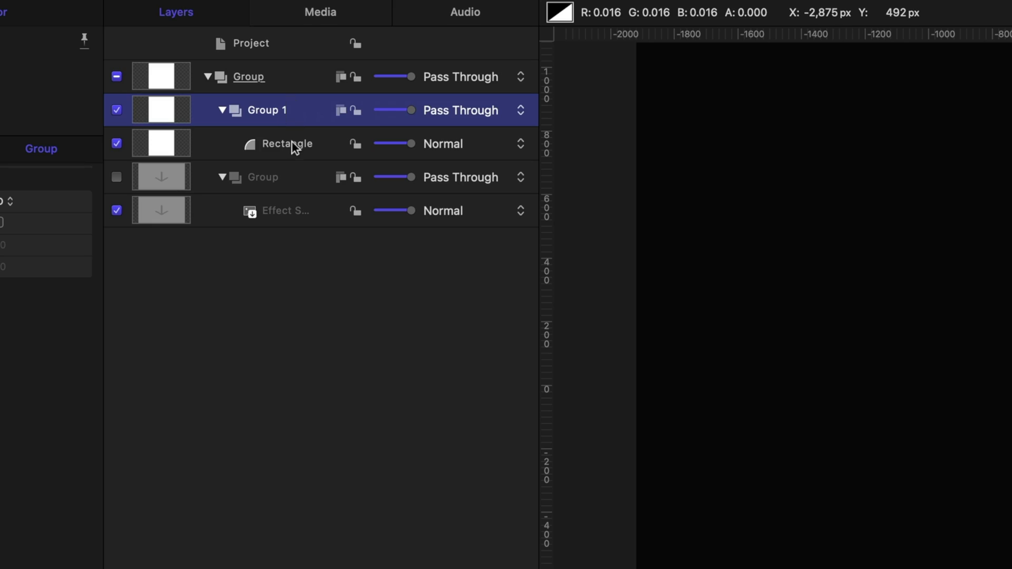
Apply the Twirl distortion filter to the rectangle.
{"action": "left_click", "coordinate": [292, 141]}
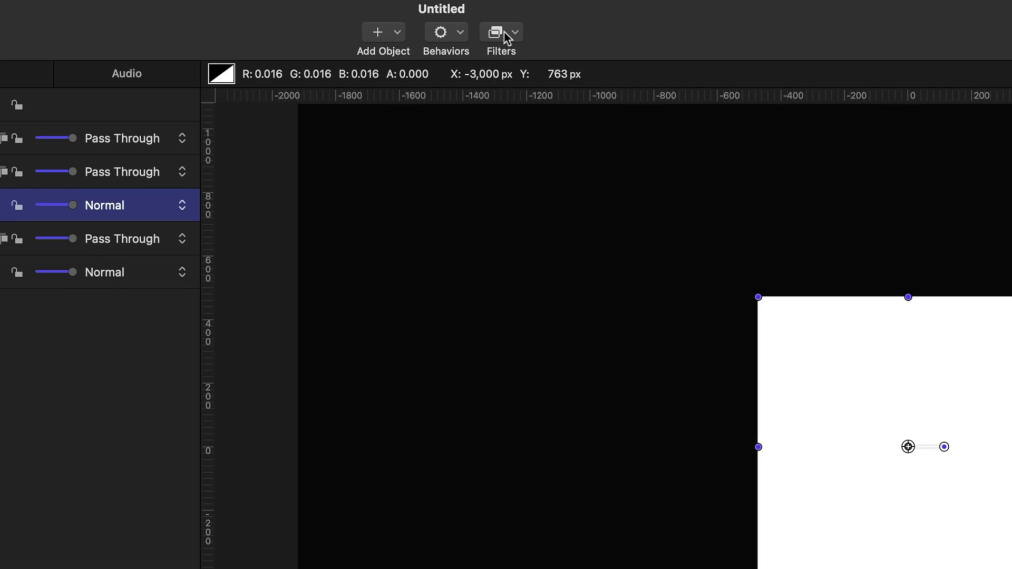
{"action": "left_click", "coordinate": [504, 31]}
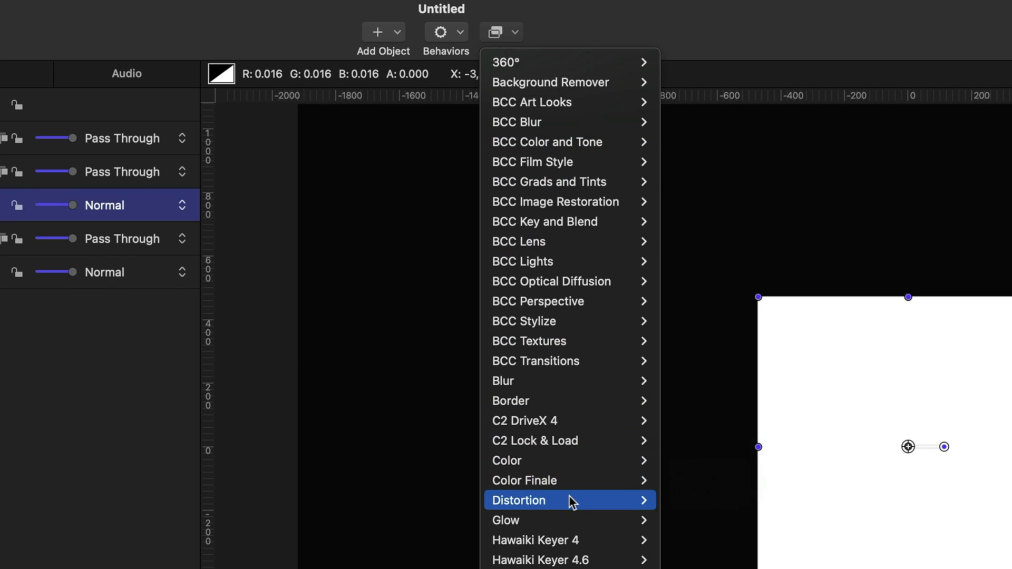
{"action": "mouse_move", "coordinate": [571, 500]}
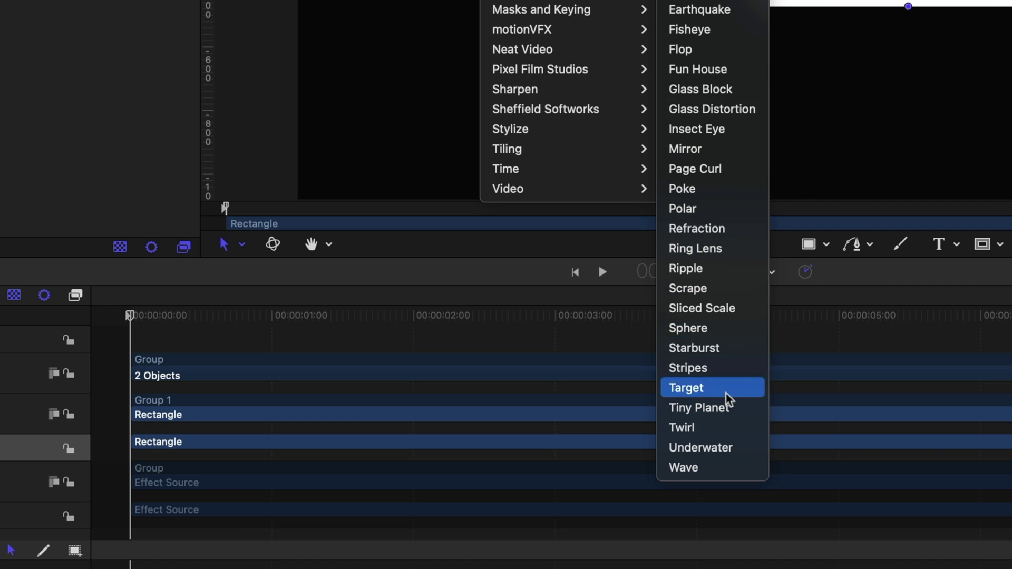
{"action": "left_click", "coordinate": [724, 427]}
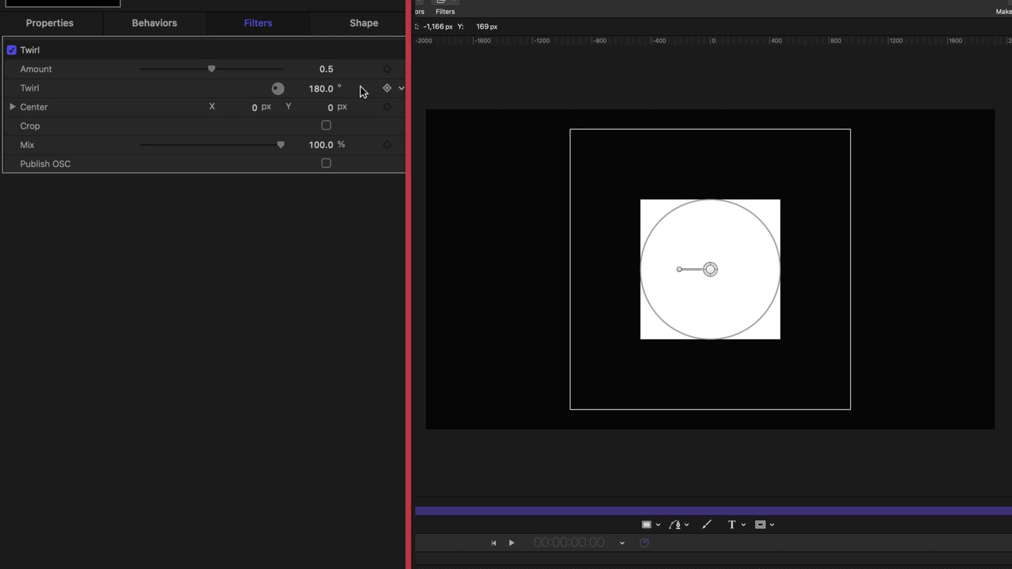
Try out the Twirl filter's amount, angle and center on the rectangle, and reset all of its parameters.
{"action": "left_click_drag", "start_coordinate": [254, 68], "coordinate": [270, 67]}
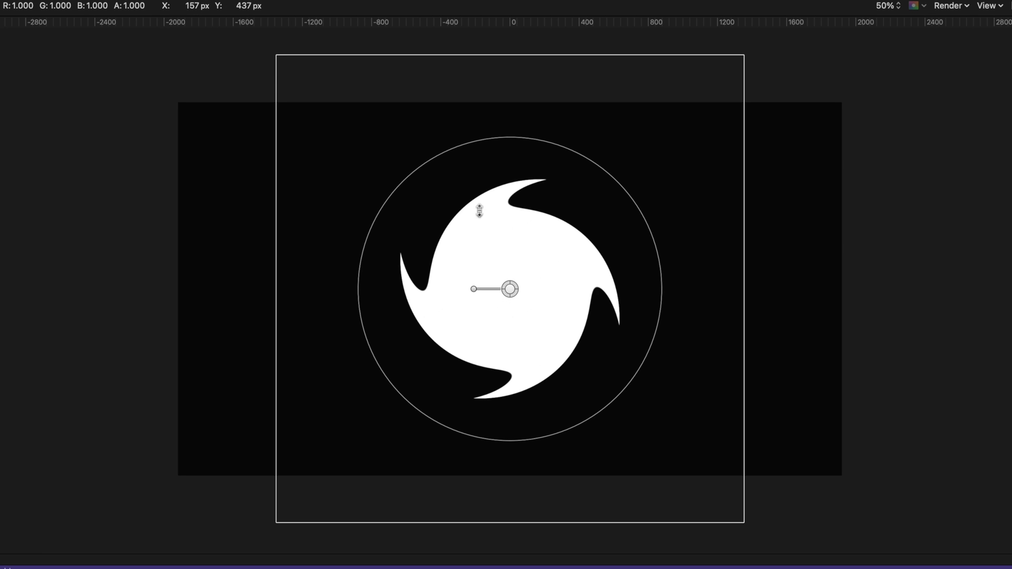
{"action": "left_click_drag", "start_coordinate": [409, 402], "coordinate": [387, 411]}
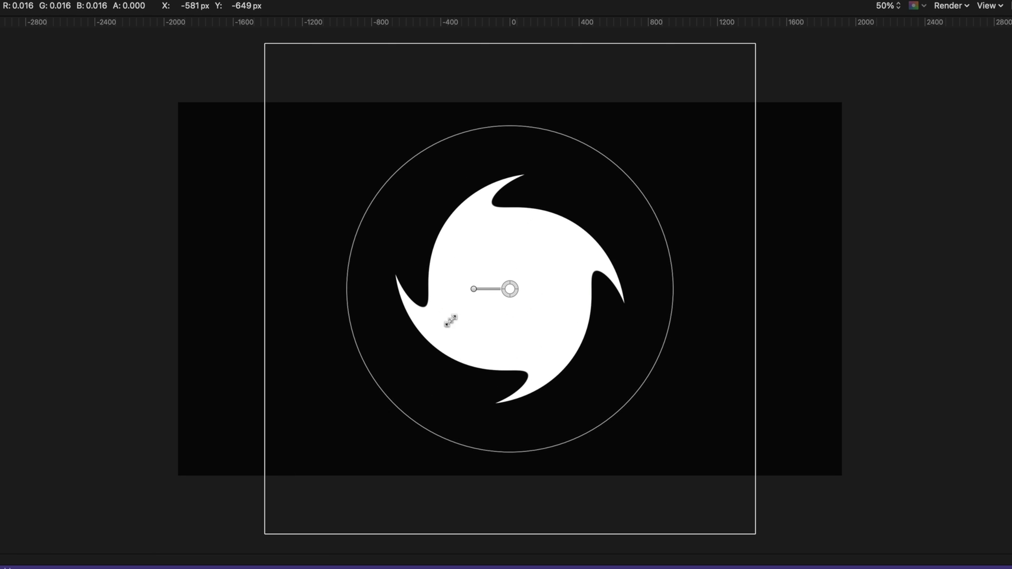
{"action": "left_click_drag", "start_coordinate": [476, 285], "coordinate": [513, 298]}
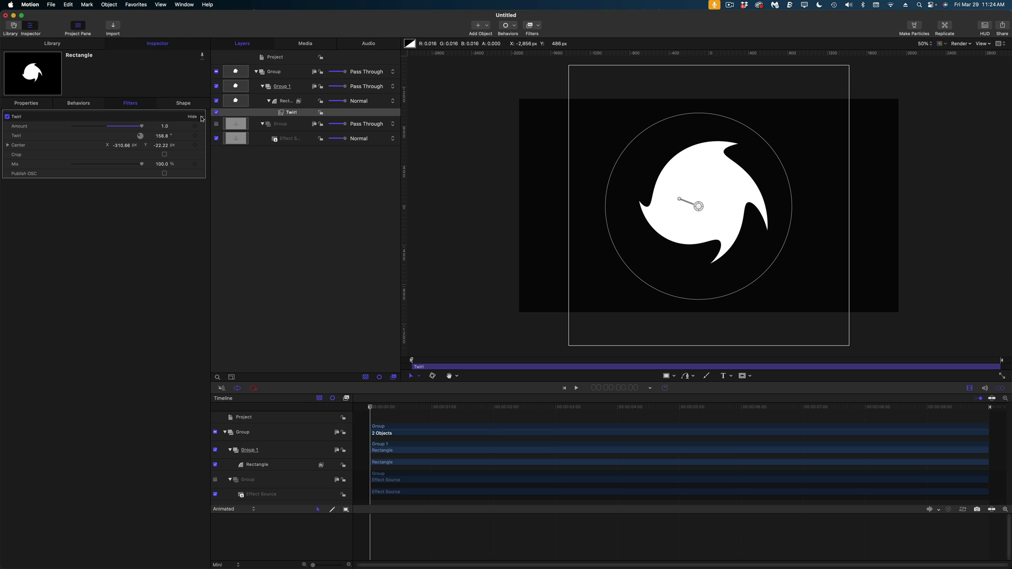
{"action": "left_click", "coordinate": [202, 117]}
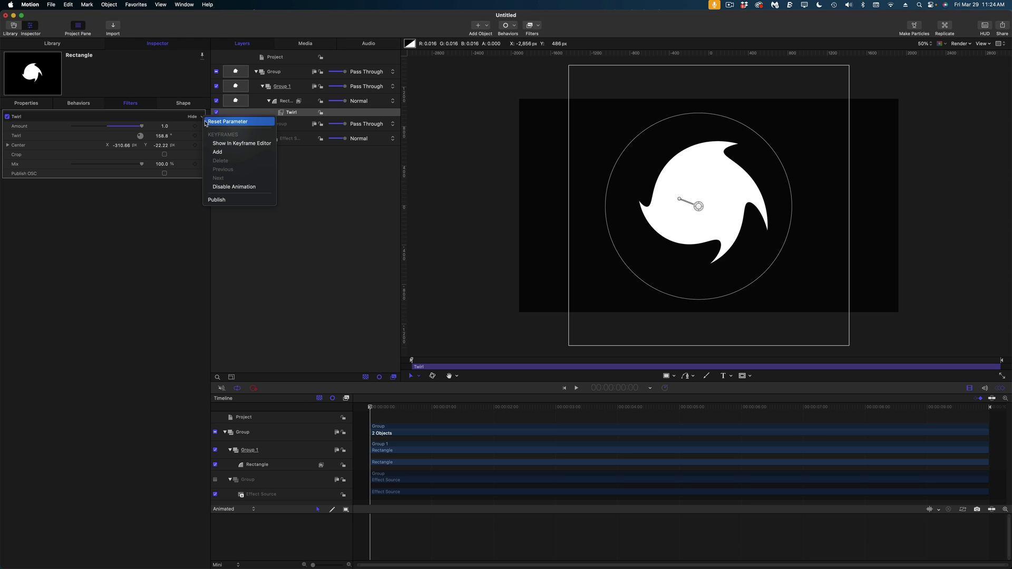
{"action": "left_click", "coordinate": [208, 122]}
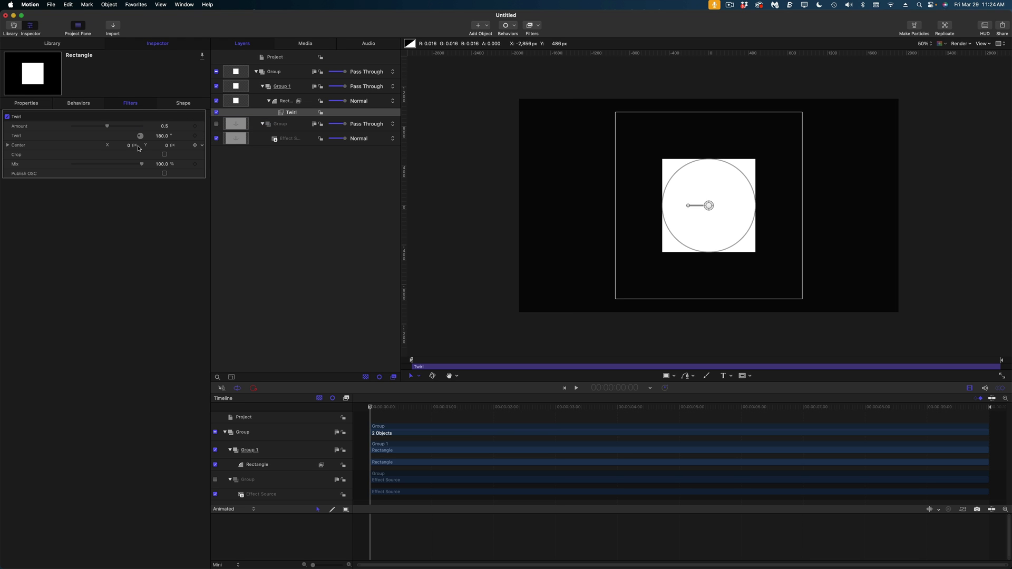
Rename the Twirl filter as OSC and set the rectangle's fill opacity to 0%.
{"action": "left_click", "coordinate": [295, 117]}
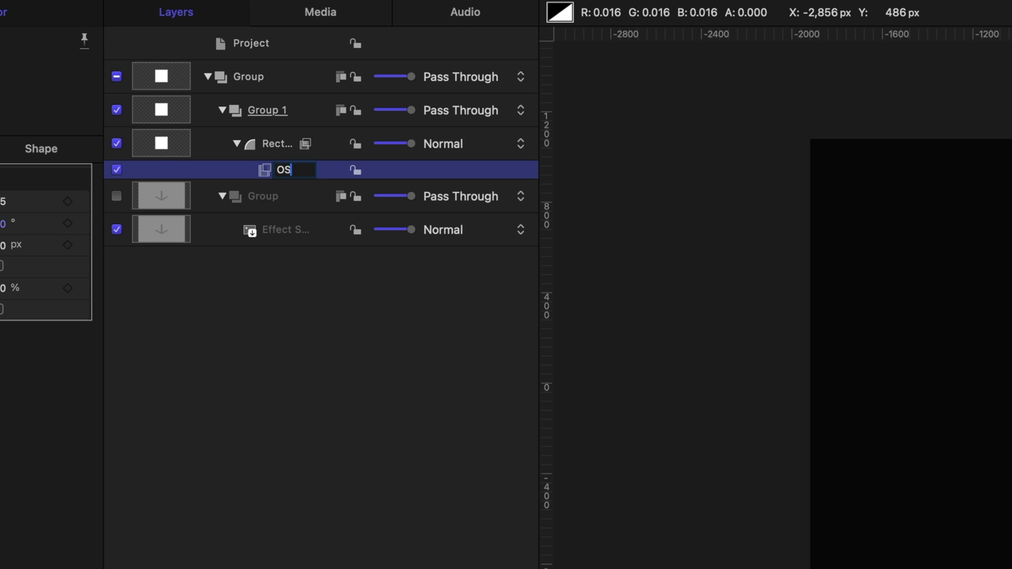
{"action": "type", "text": "c"}
{"action": "left_click", "coordinate": [273, 153]}
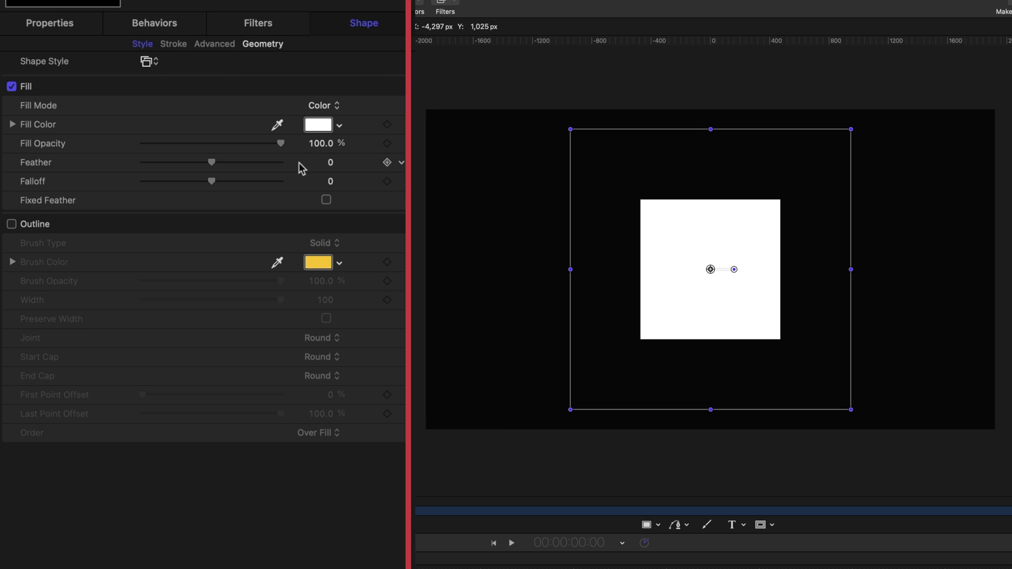
{"action": "left_click_drag", "start_coordinate": [281, 143], "coordinate": [117, 147]}
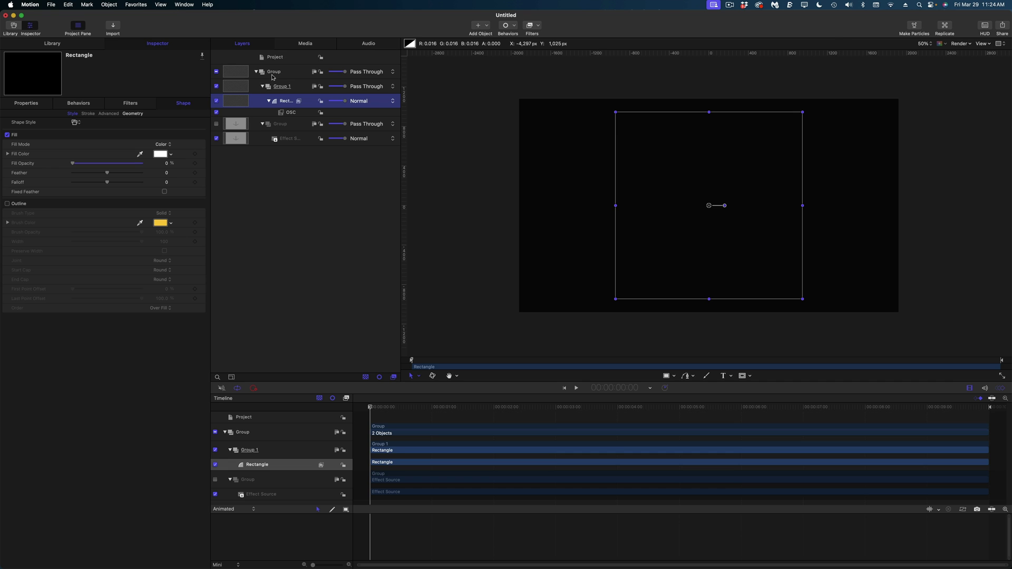
Draw a wide ellipse across the canvas in the outer group, with its white fill enabled and its outline disabled.
{"action": "left_click", "coordinate": [272, 78]}
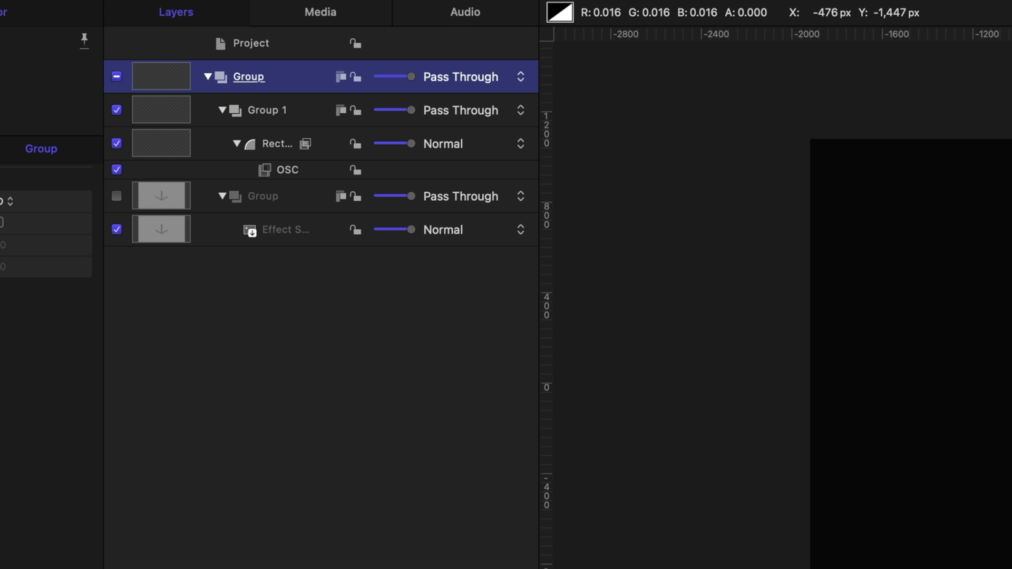
{"action": "left_click", "coordinate": [674, 376]}
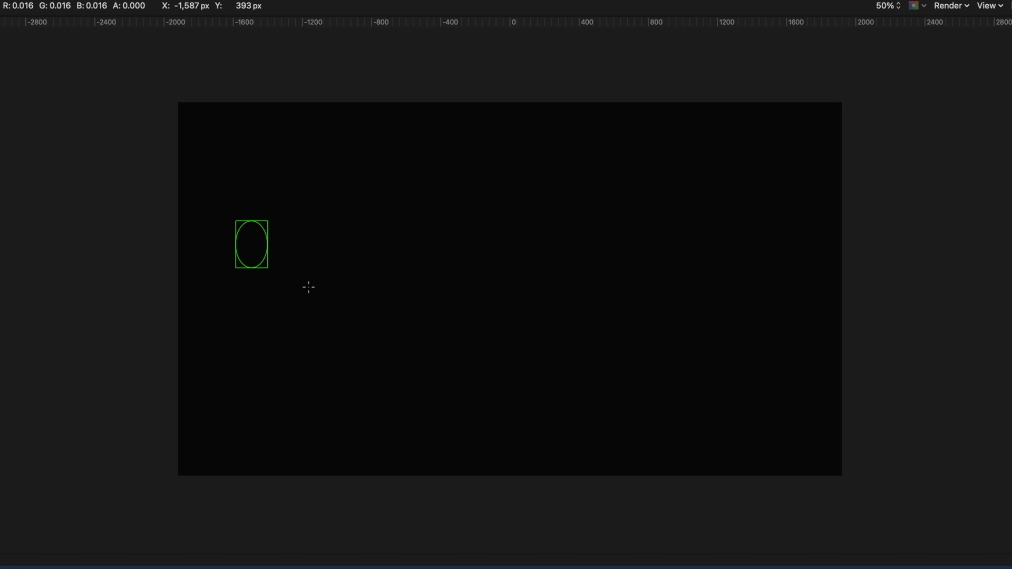
{"action": "mouse_move", "coordinate": [309, 287]}
{"action": "left_mouse_down"}
{"action": "mouse_move", "coordinate": [730, 387]}
{"action": "mouse_move", "coordinate": [824, 428]}
{"action": "mouse_move", "coordinate": [843, 474]}
{"action": "left_mouse_up"}
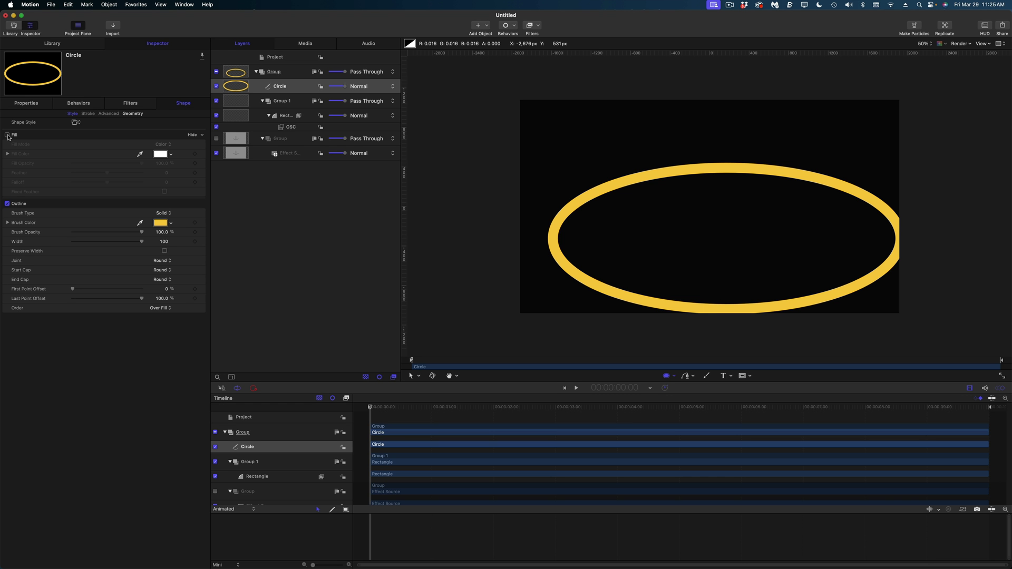
{"action": "left_click", "coordinate": [7, 135]}
{"action": "left_click", "coordinate": [7, 204]}
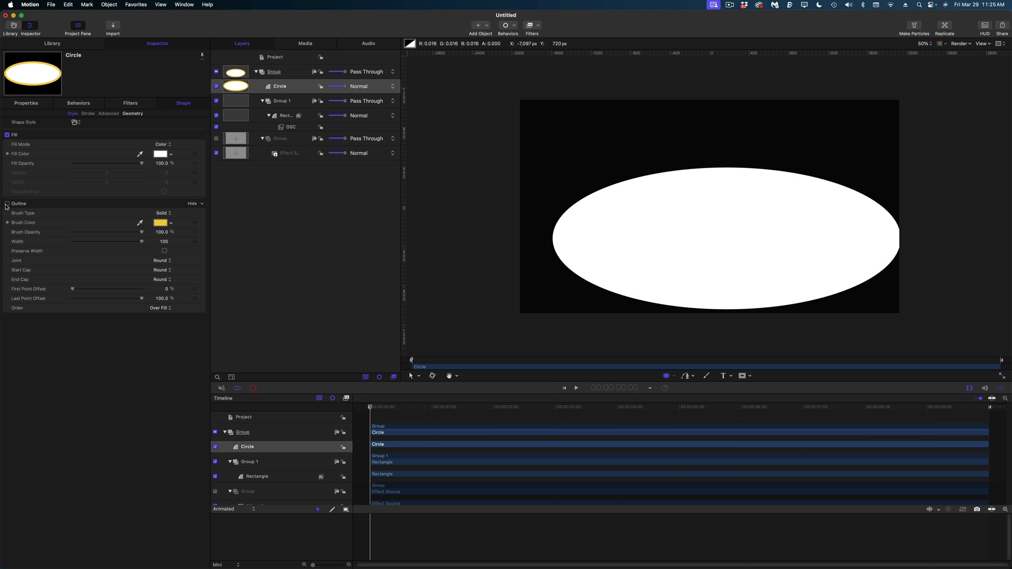
Reset the ellipse's position to the center of the canvas.
{"action": "left_click", "coordinate": [25, 104]}
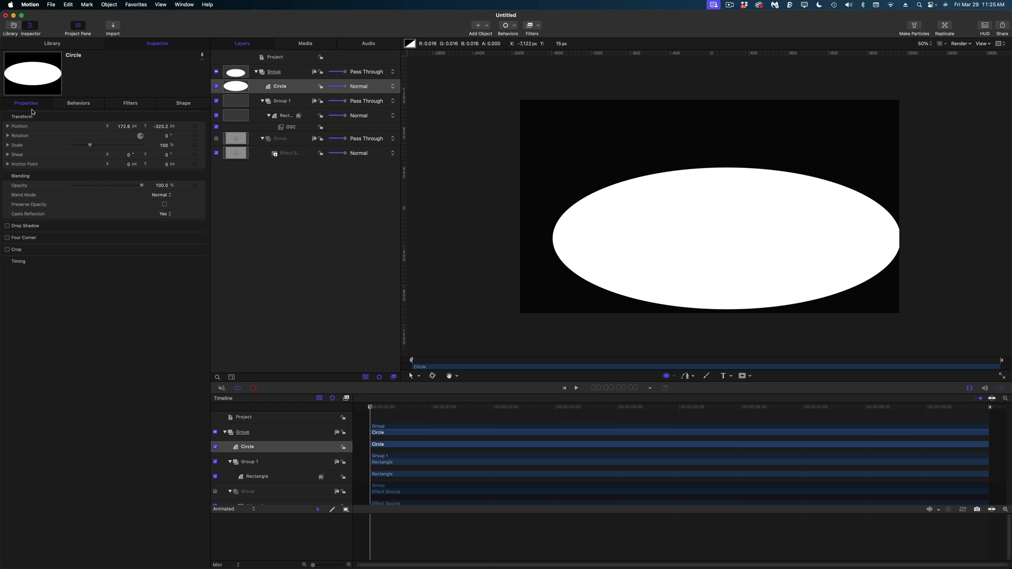
{"action": "left_click", "coordinate": [201, 126]}
{"action": "left_click", "coordinate": [211, 131]}
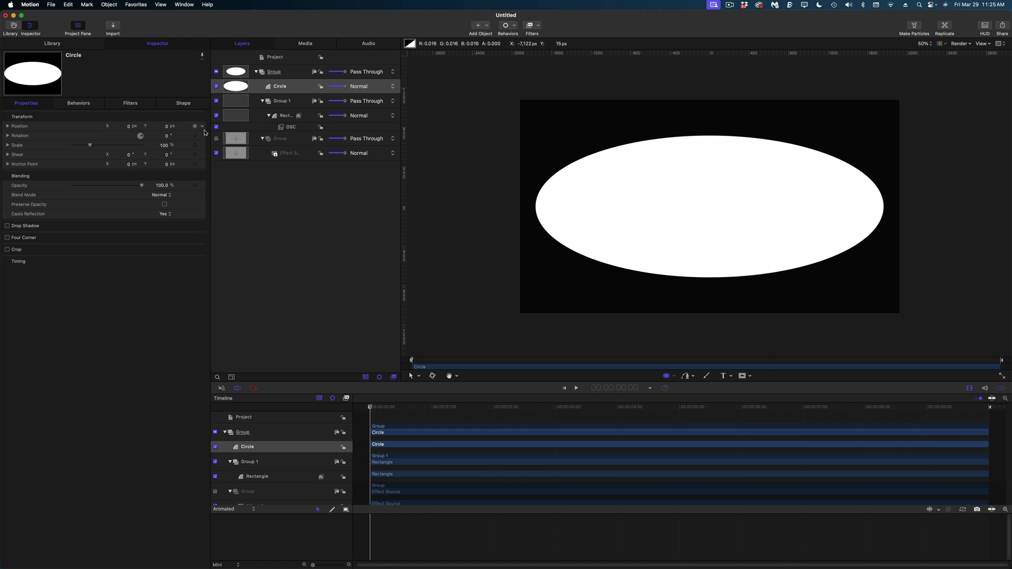
Resize the ellipse about its center to roughly the frame's proportions, about 1300 px wide and 710 px high.
{"action": "left_click", "coordinate": [702, 218]}
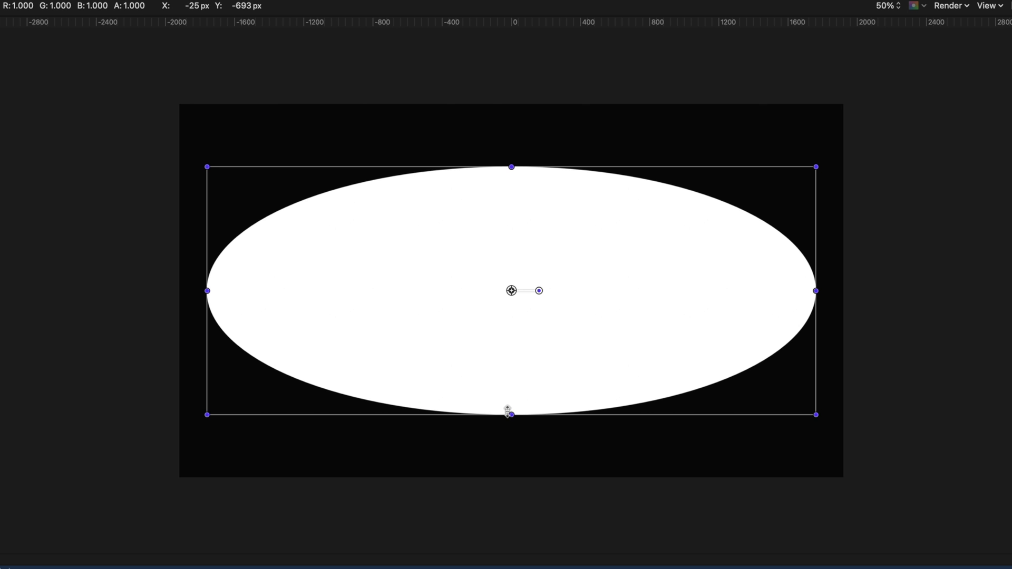
{"action": "key", "text": "alt"}
{"action": "left_click_drag", "start_coordinate": [511, 415], "coordinate": [511, 473]}
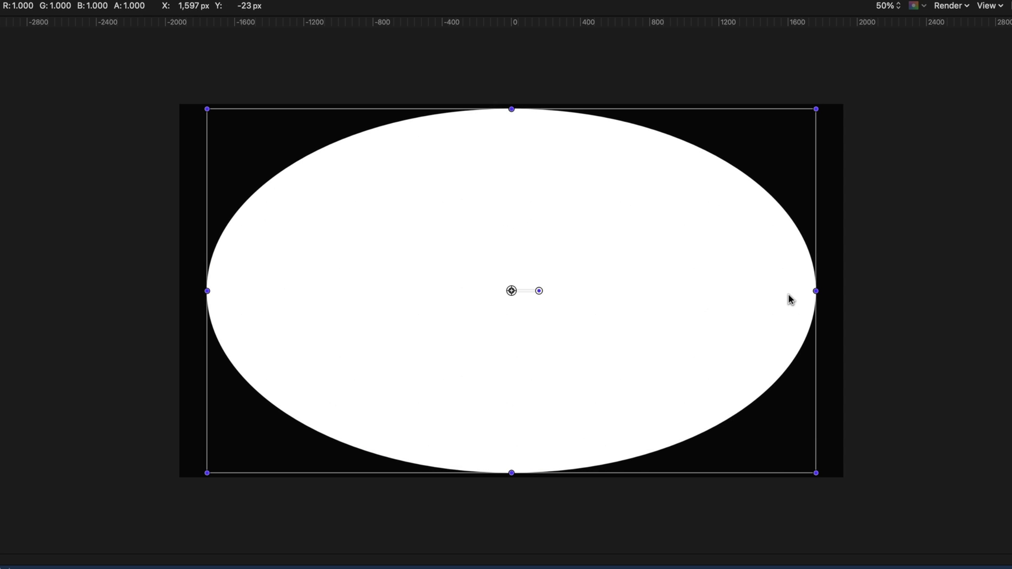
{"action": "left_click_drag", "start_coordinate": [815, 290], "coordinate": [842, 290]}
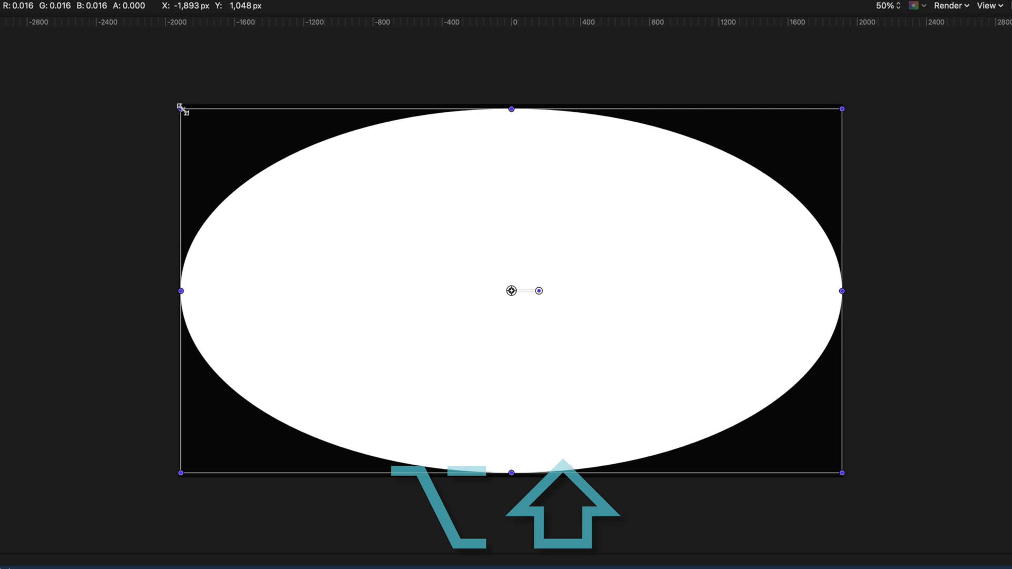
{"action": "left_click_drag", "start_coordinate": [182, 108], "coordinate": [400, 229]}
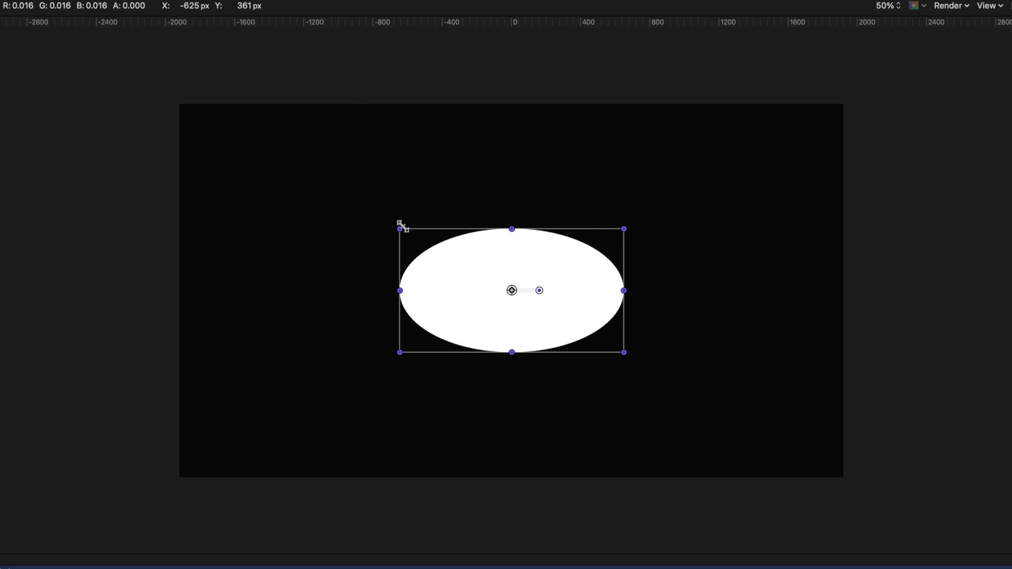
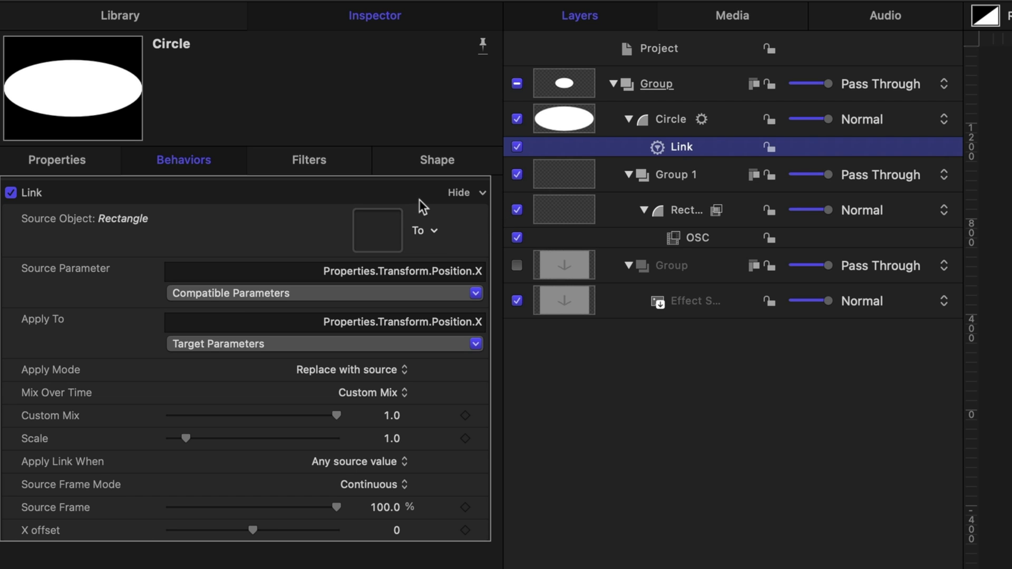
Set the circle's Link behavior to use the OSC filter's Center X as source parameter, with the apply mode Add to source.
{"action": "left_click", "coordinate": [430, 293]}
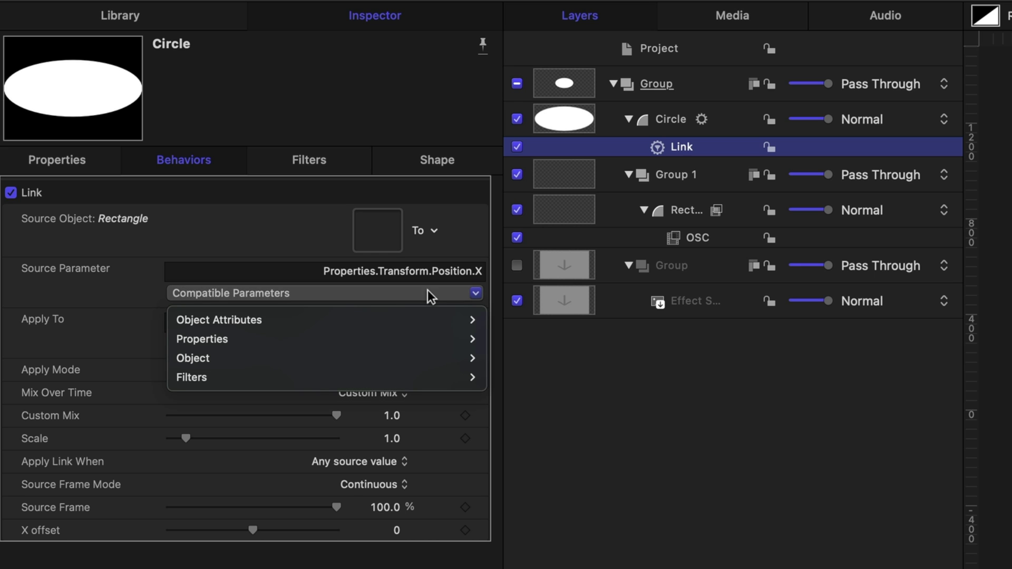
{"action": "mouse_move", "coordinate": [416, 378]}
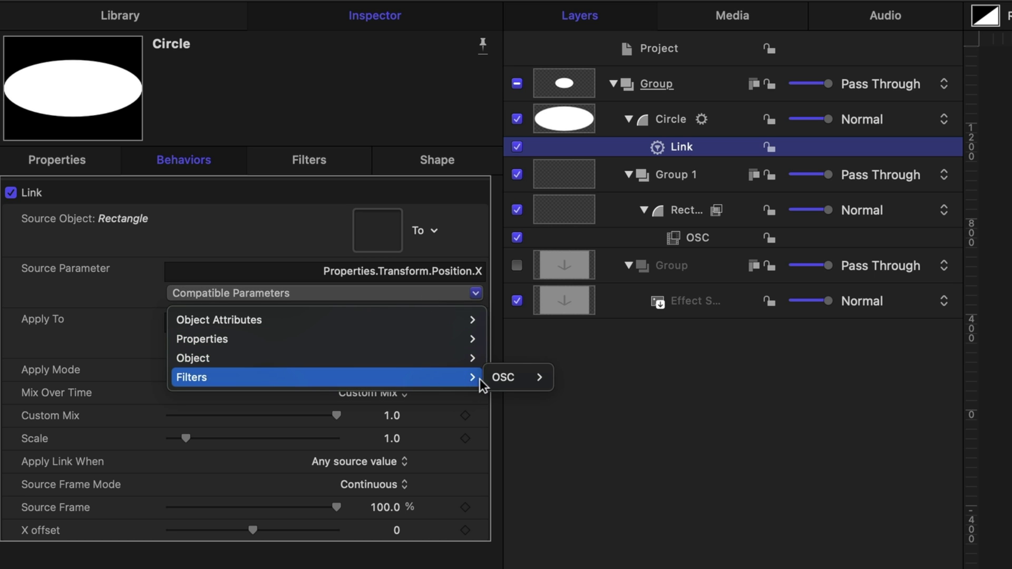
{"action": "mouse_move", "coordinate": [498, 382]}
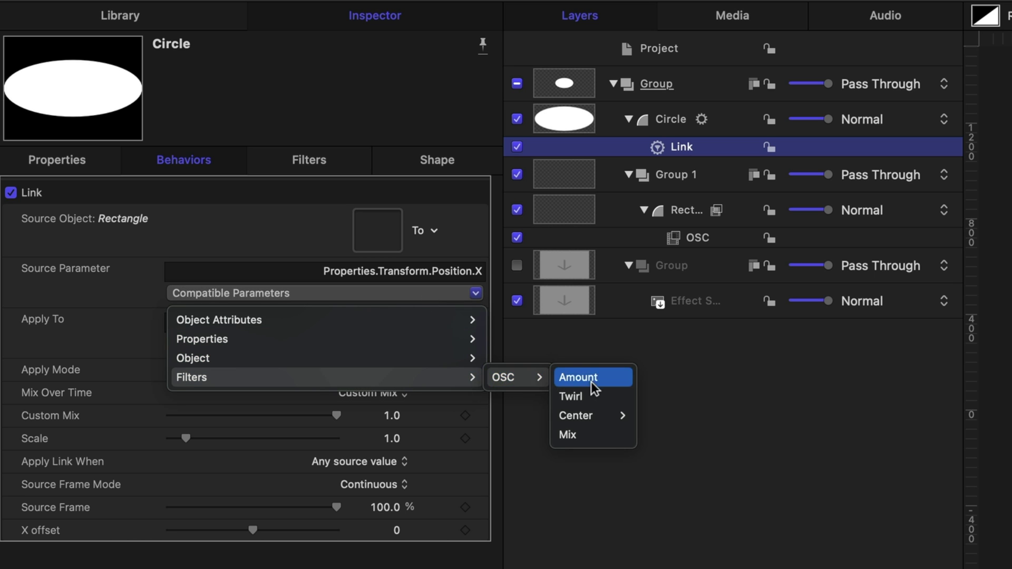
{"action": "mouse_move", "coordinate": [587, 417]}
{"action": "left_click", "coordinate": [644, 416]}
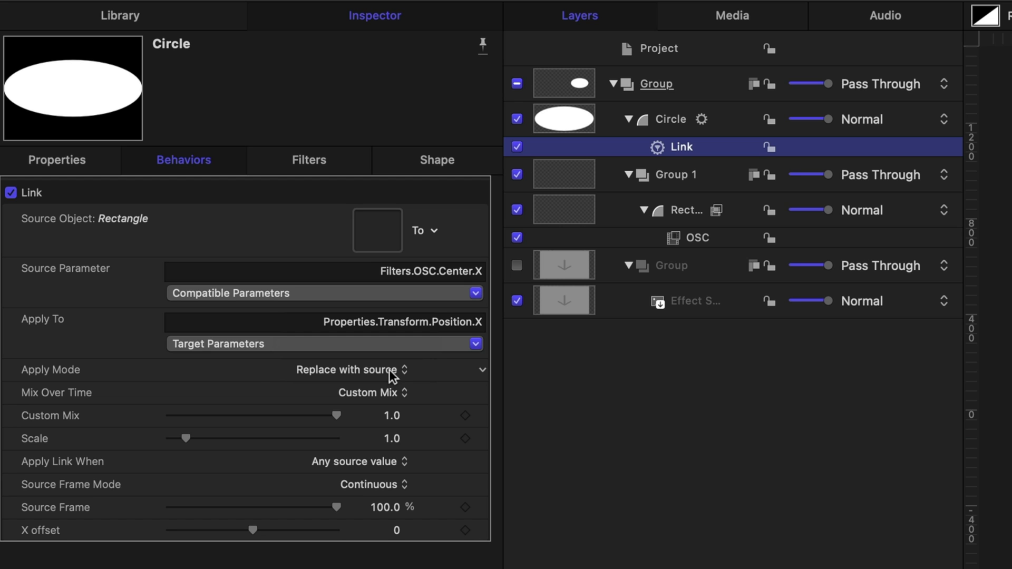
{"action": "left_click", "coordinate": [163, 190]}
{"action": "left_click", "coordinate": [389, 328]}
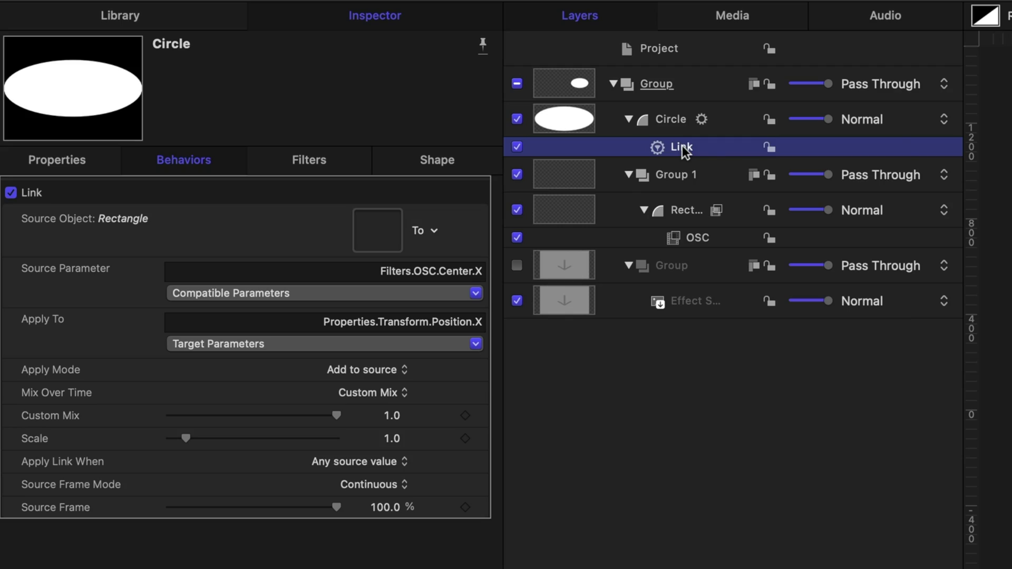
Duplicate the circle's Link behavior and apply the copy to the circle's Transform Position Y.
{"action": "right_click", "coordinate": [685, 152]}
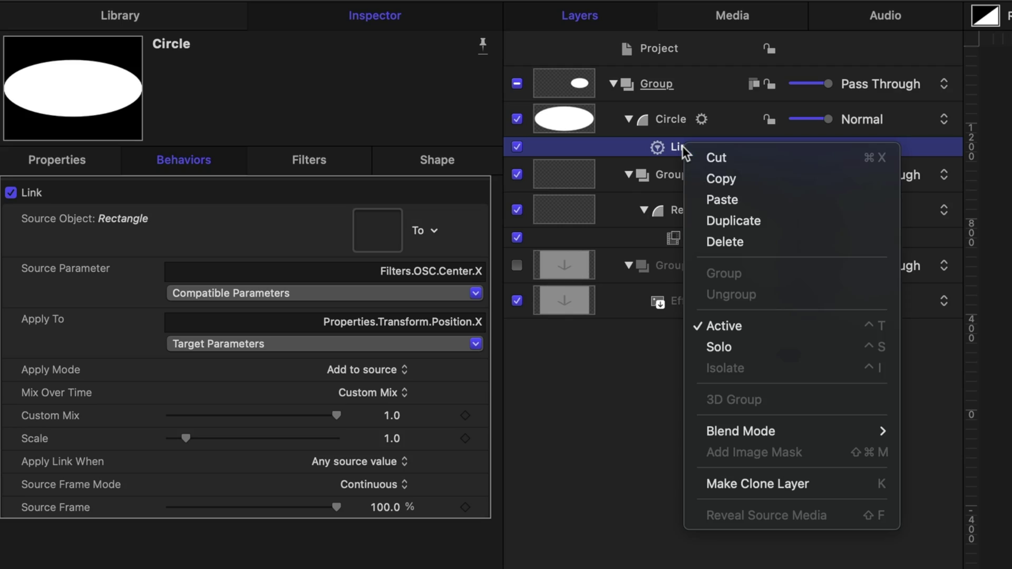
{"action": "left_click", "coordinate": [718, 217]}
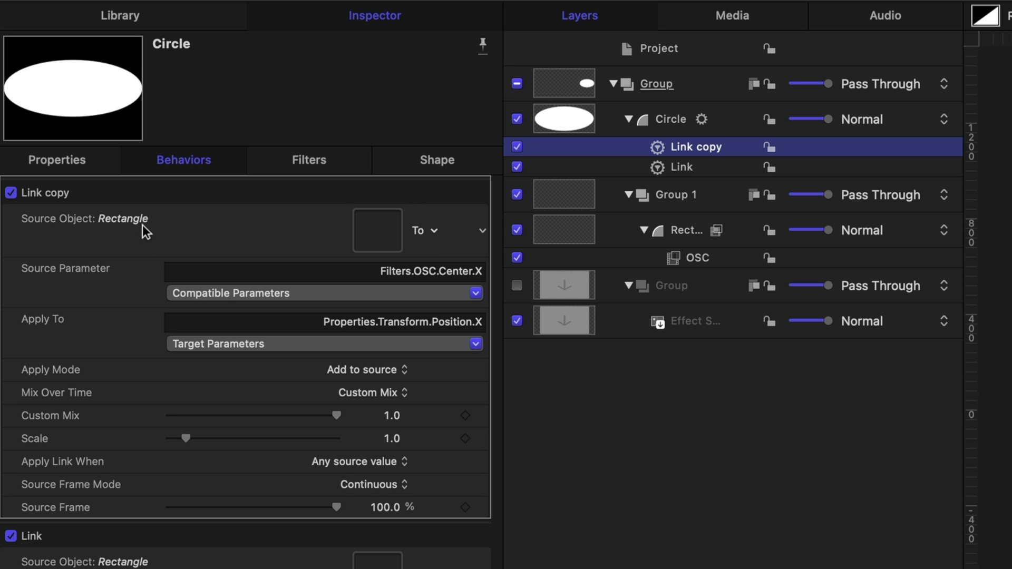
{"action": "left_click", "coordinate": [367, 345]}
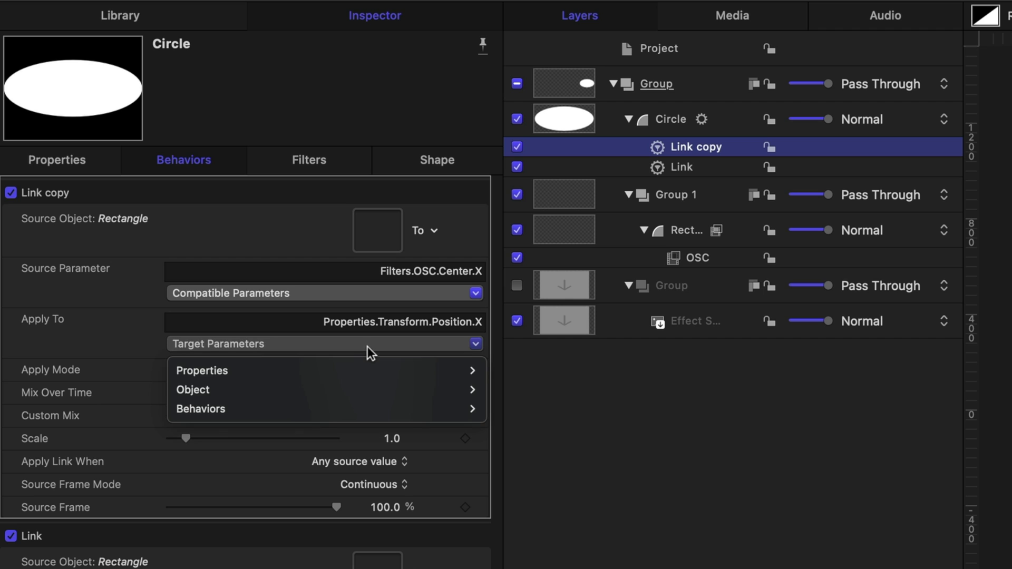
{"action": "mouse_move", "coordinate": [372, 370]}
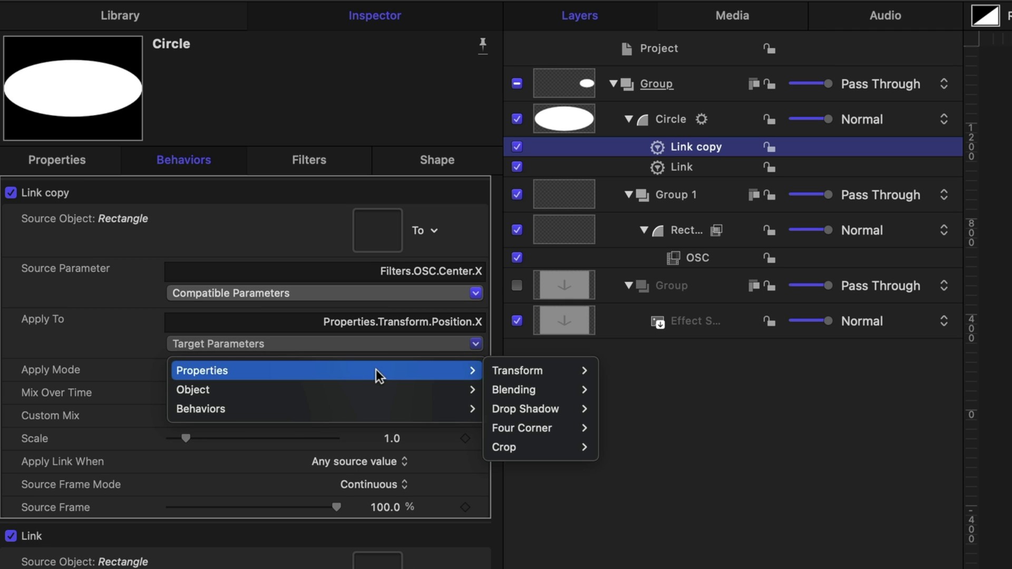
{"action": "mouse_move", "coordinate": [579, 374]}
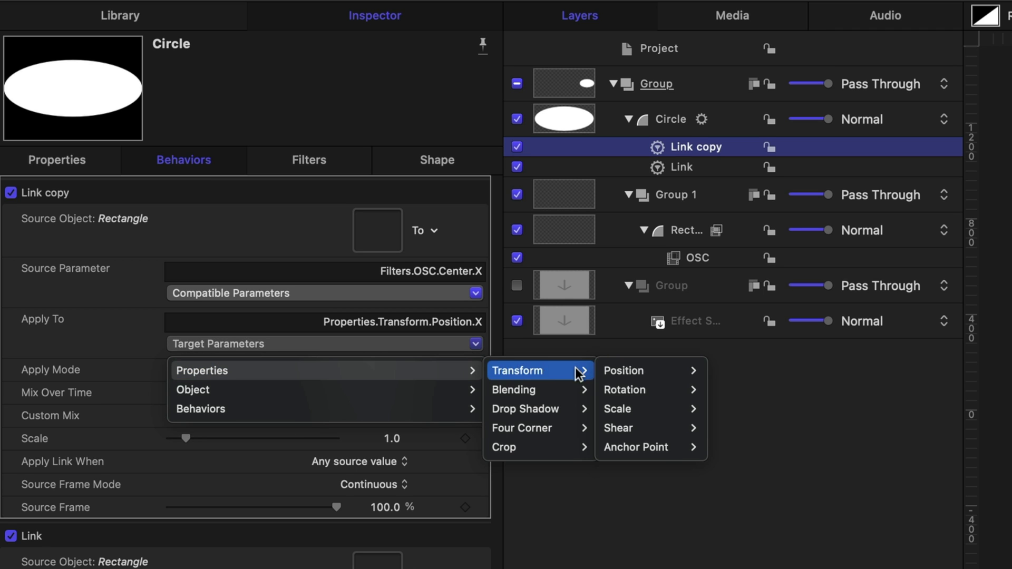
{"action": "left_click", "coordinate": [495, 297]}
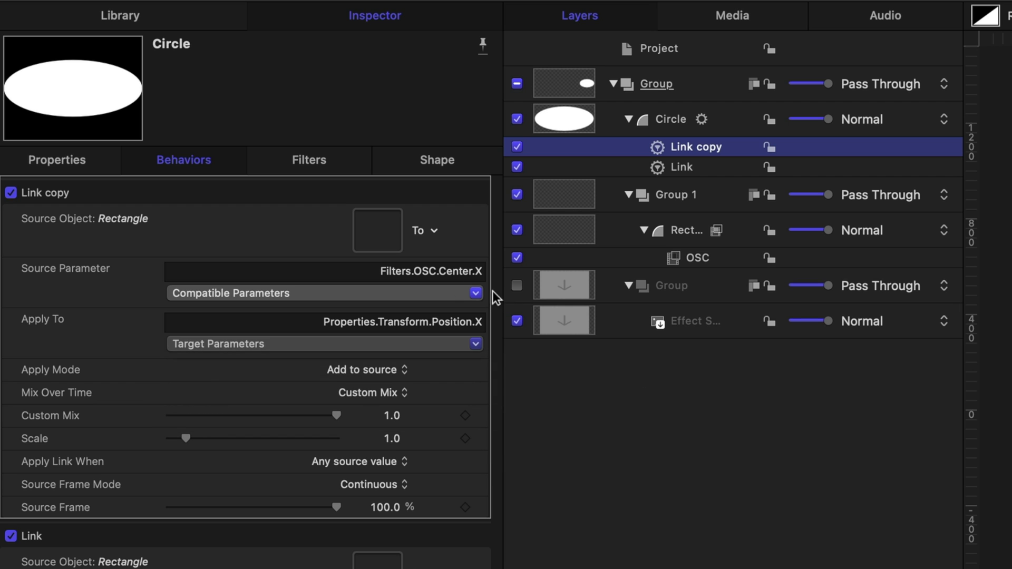
Set the source parameter of the duplicated Link to the OSC filter's Center Y.
{"action": "left_click", "coordinate": [440, 293]}
{"action": "mouse_move", "coordinate": [435, 382]}
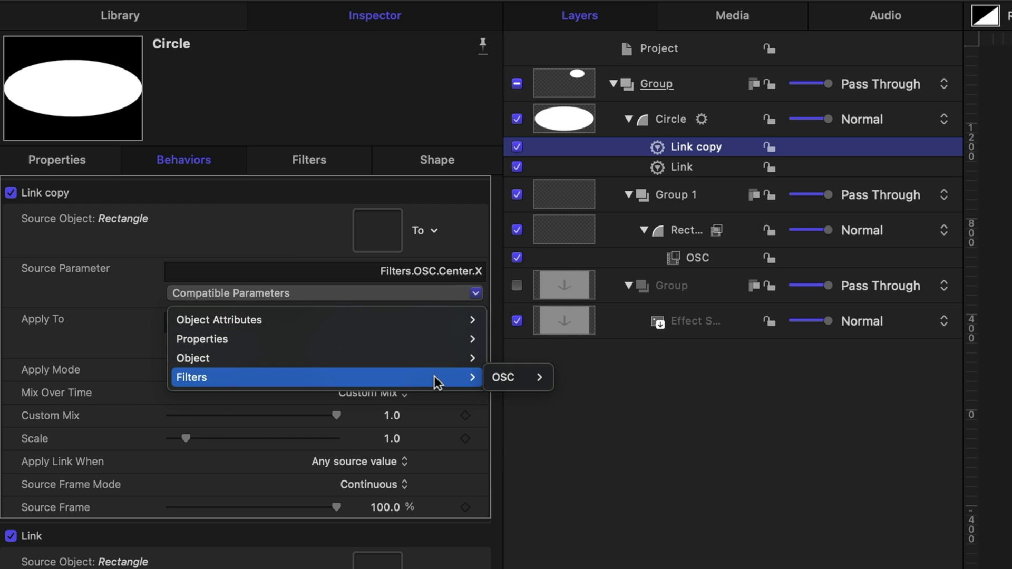
{"action": "mouse_move", "coordinate": [527, 378]}
{"action": "mouse_move", "coordinate": [572, 415]}
{"action": "left_click", "coordinate": [647, 435]}
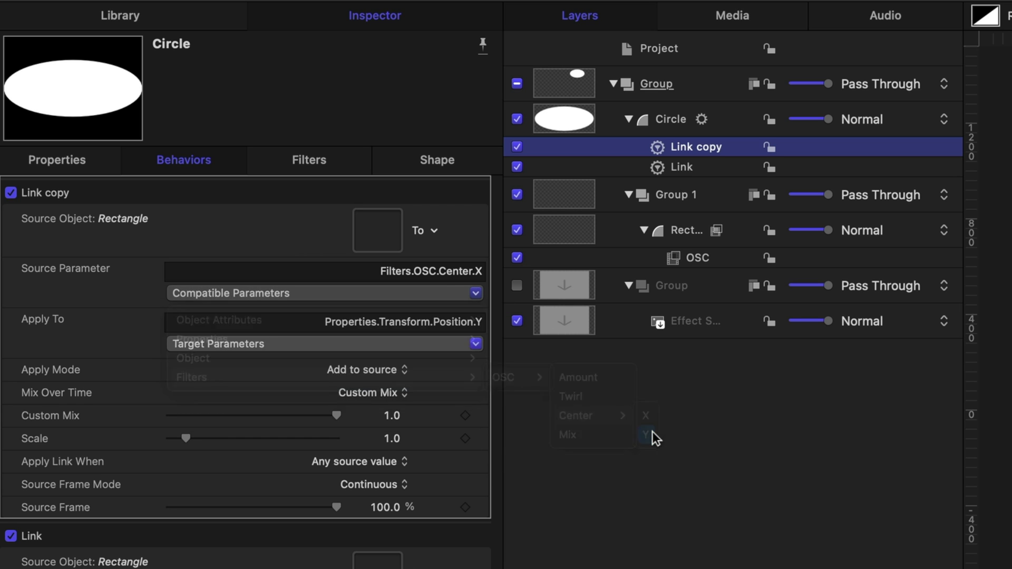
Set the circle's X and Y position to 0 px.
{"action": "left_click", "coordinate": [662, 122]}
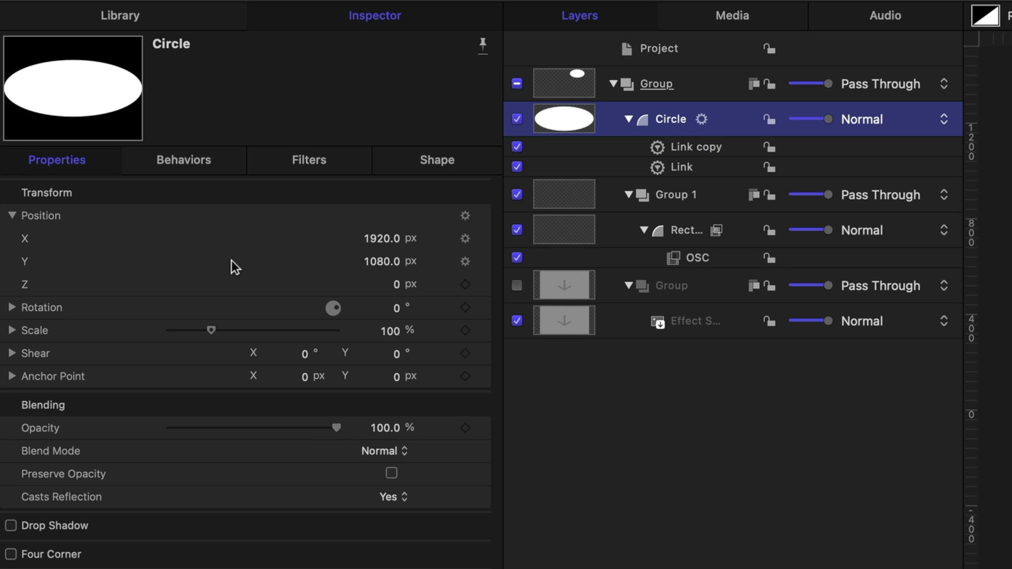
{"action": "left_click", "coordinate": [388, 244]}
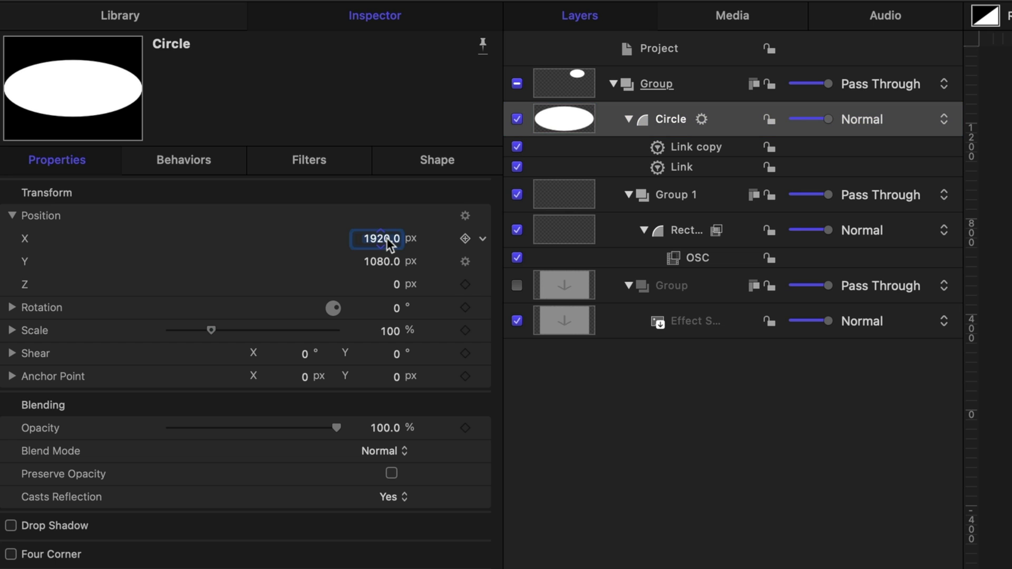
{"action": "type", "text": "0"}
{"action": "left_click", "coordinate": [378, 263]}
{"action": "type", "text": "0"}
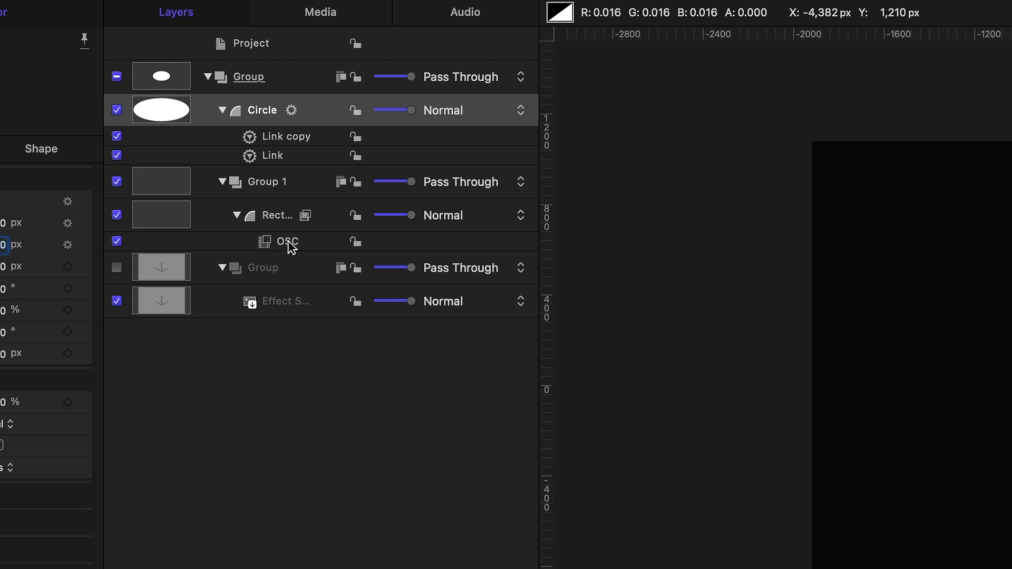
Test the position links by moving the OSC filter's center slightly on the canvas, and undo the move.
{"action": "left_click", "coordinate": [291, 144]}
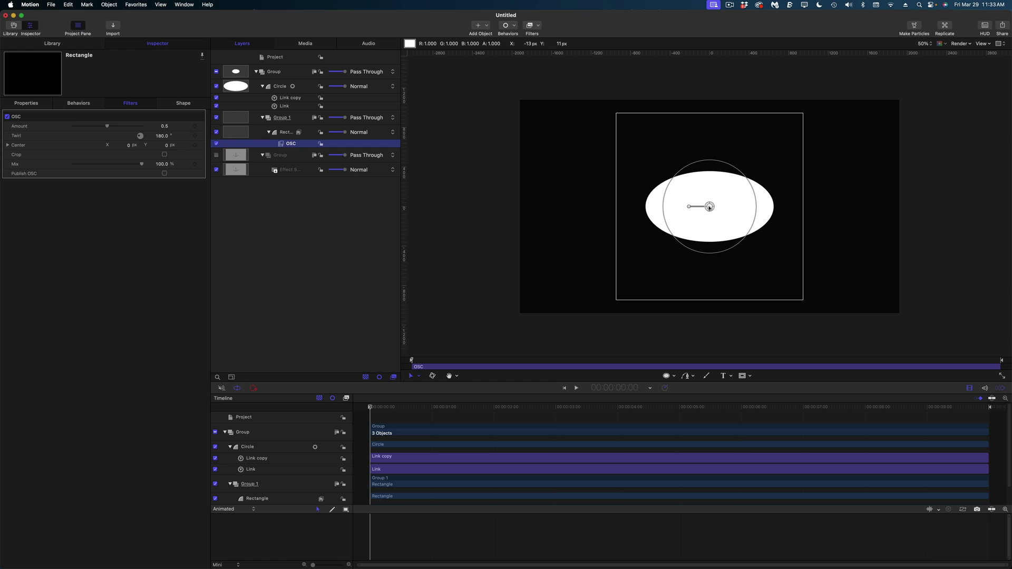
{"action": "mouse_move", "coordinate": [709, 207]}
{"action": "left_mouse_down"}
{"action": "mouse_move", "coordinate": [693, 205]}
{"action": "mouse_move", "coordinate": [707, 208]}
{"action": "left_mouse_up"}
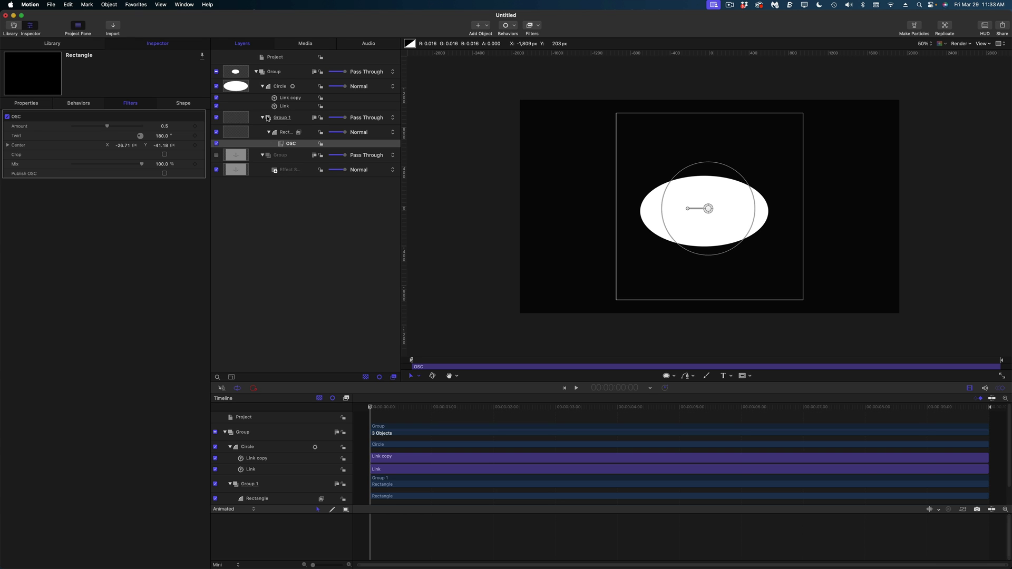
{"action": "key", "text": "super+z"}
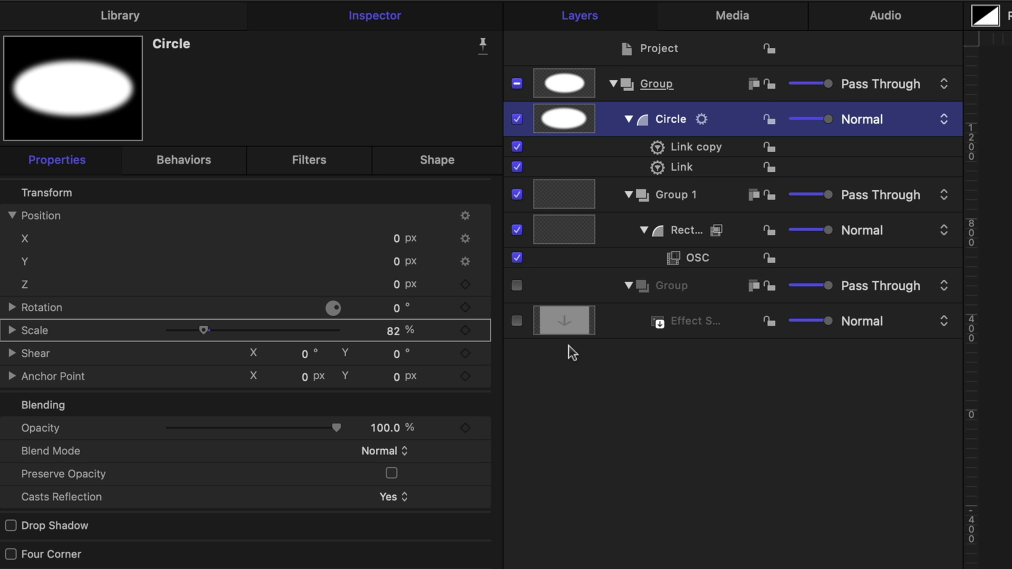
Try a Link behavior on the circle's overall Scale with the Rectangle as source object, and delete that behavior.
{"action": "left_click", "coordinate": [481, 330]}
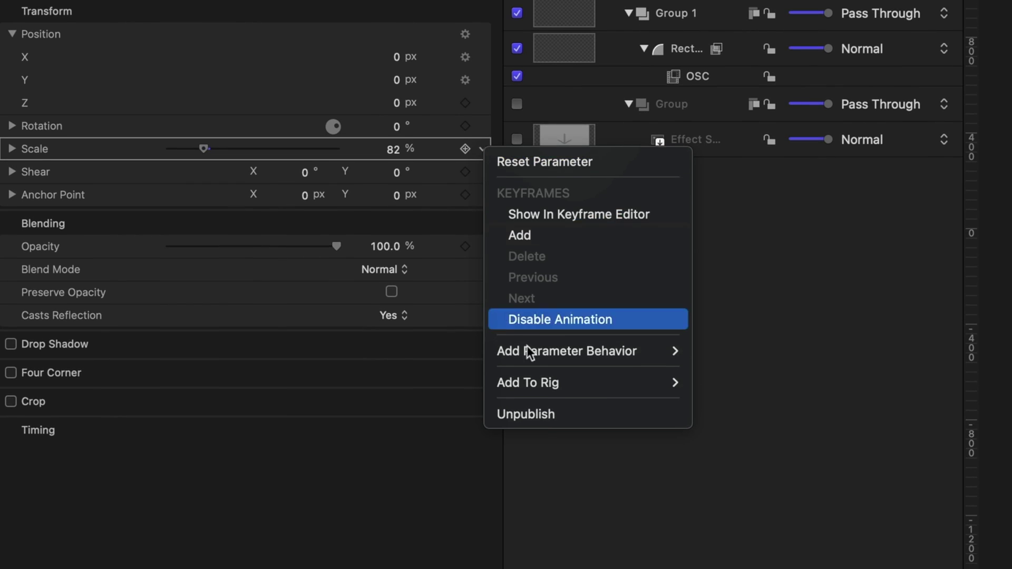
{"action": "mouse_move", "coordinate": [527, 352]}
{"action": "left_click", "coordinate": [726, 433]}
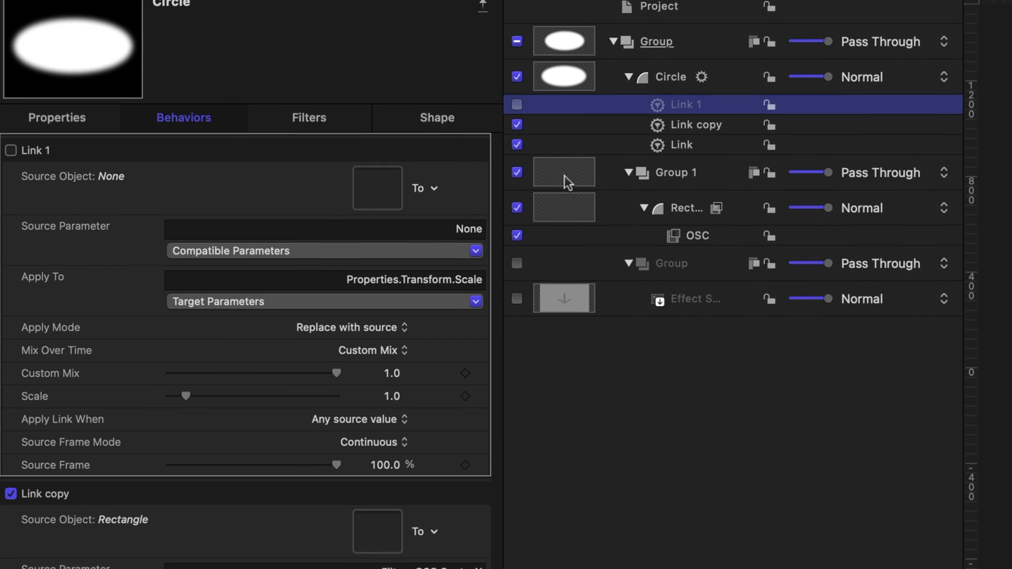
{"action": "left_click_drag", "start_coordinate": [562, 69], "coordinate": [373, 25]}
{"action": "left_click_drag", "start_coordinate": [372, 168], "coordinate": [376, 182]}
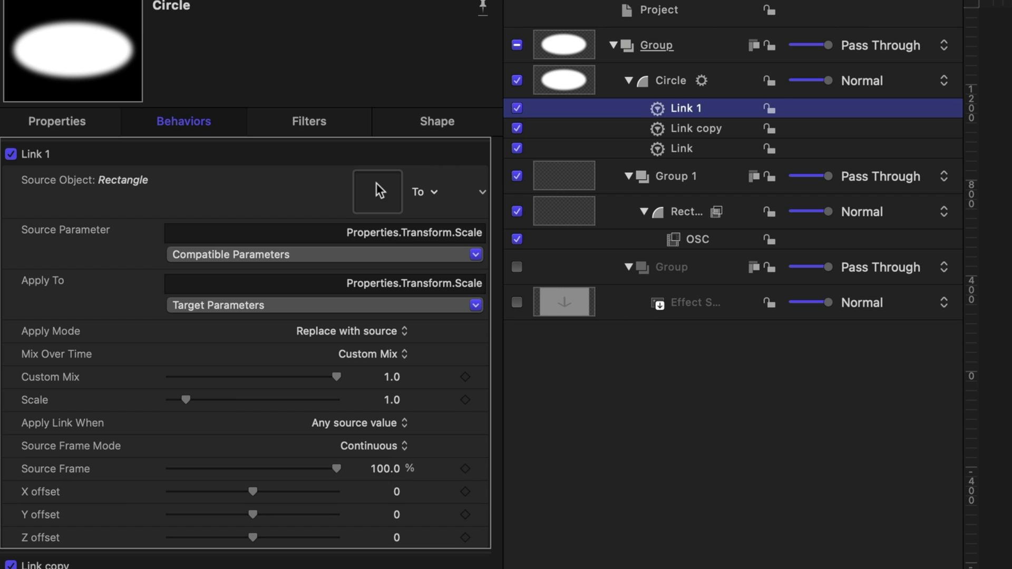
{"action": "left_click", "coordinate": [401, 258]}
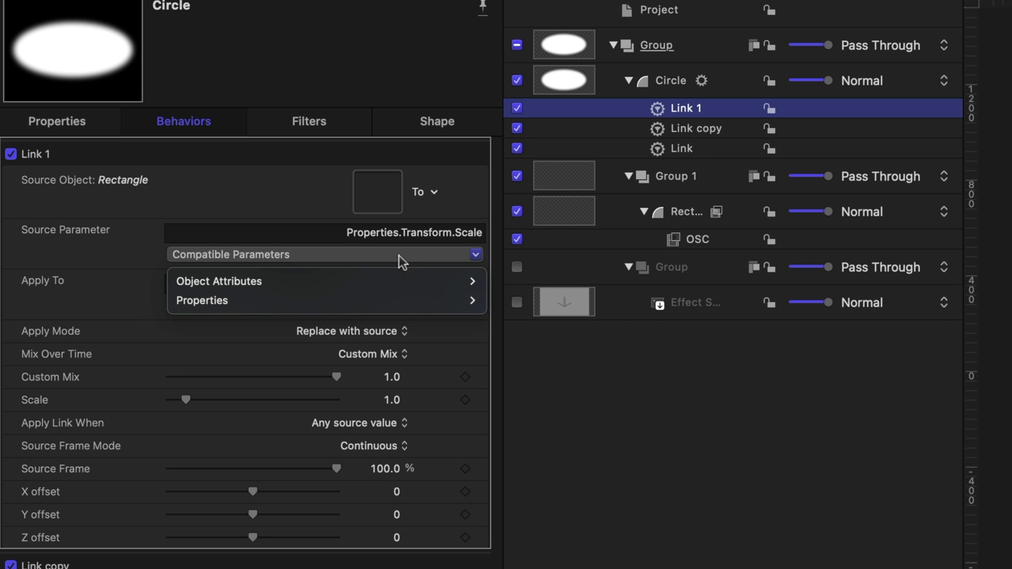
{"action": "left_click", "coordinate": [400, 255]}
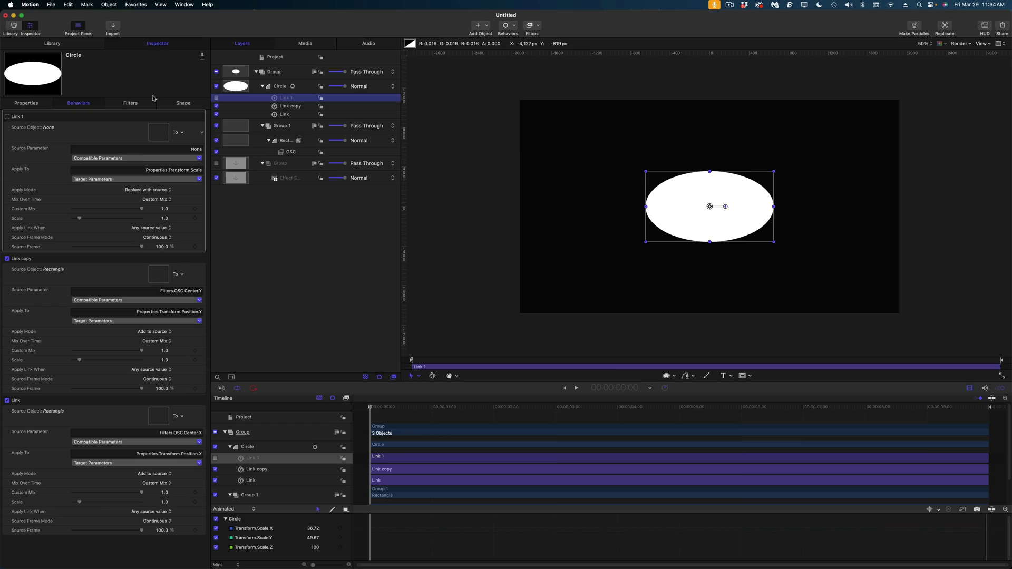
{"action": "left_click", "coordinate": [148, 117]}
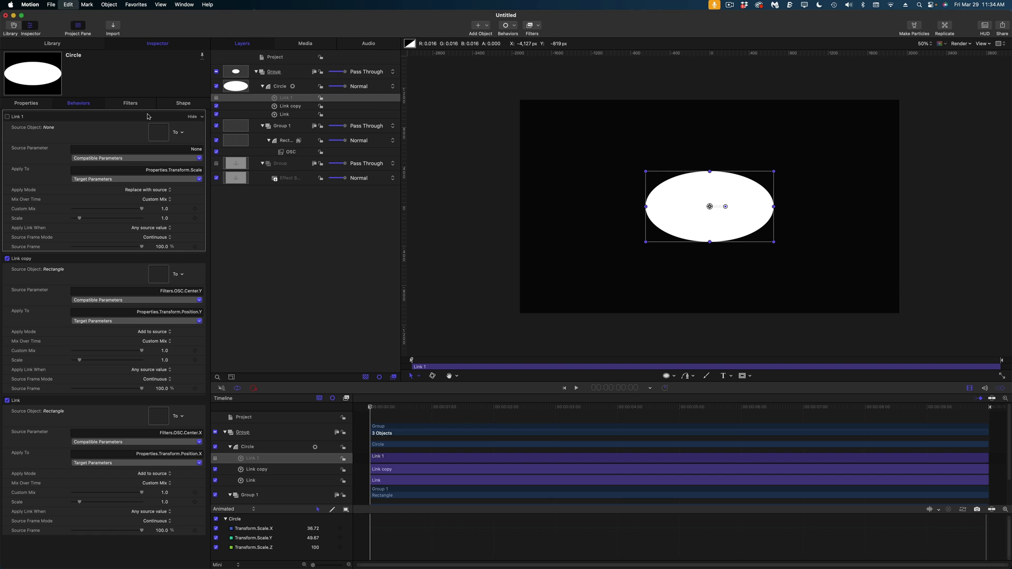
{"action": "key", "text": "Delete"}
Add a Link parameter behavior to the circle's Scale X, with the Rectangle as source object.
{"action": "left_click", "coordinate": [5, 177]}
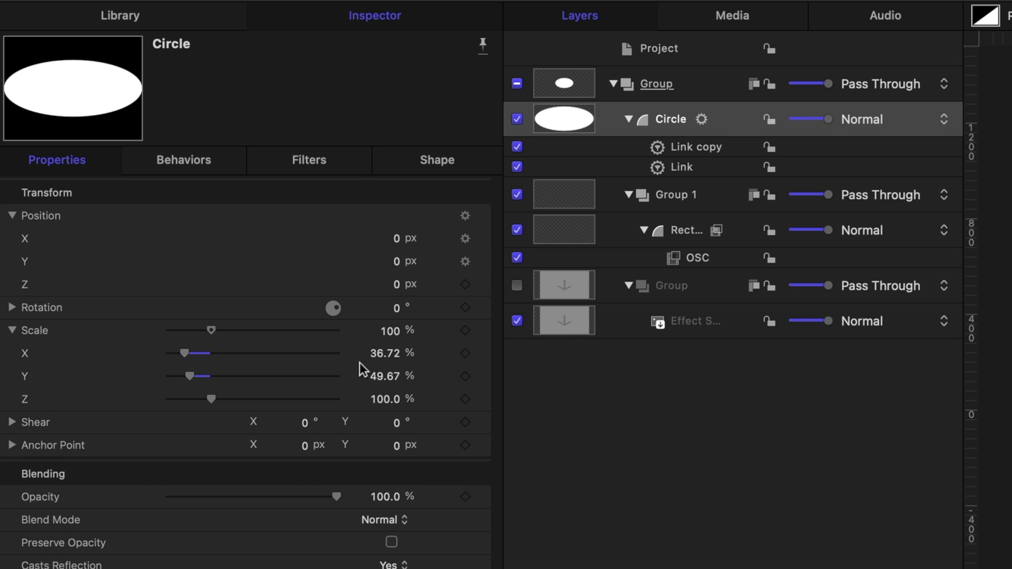
{"action": "left_click", "coordinate": [482, 354]}
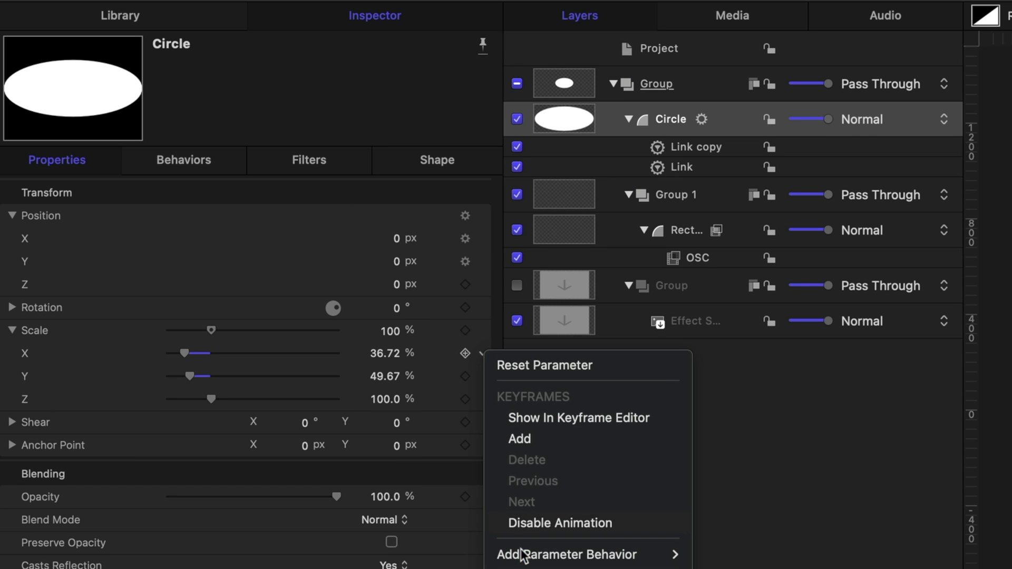
{"action": "mouse_move", "coordinate": [521, 548]}
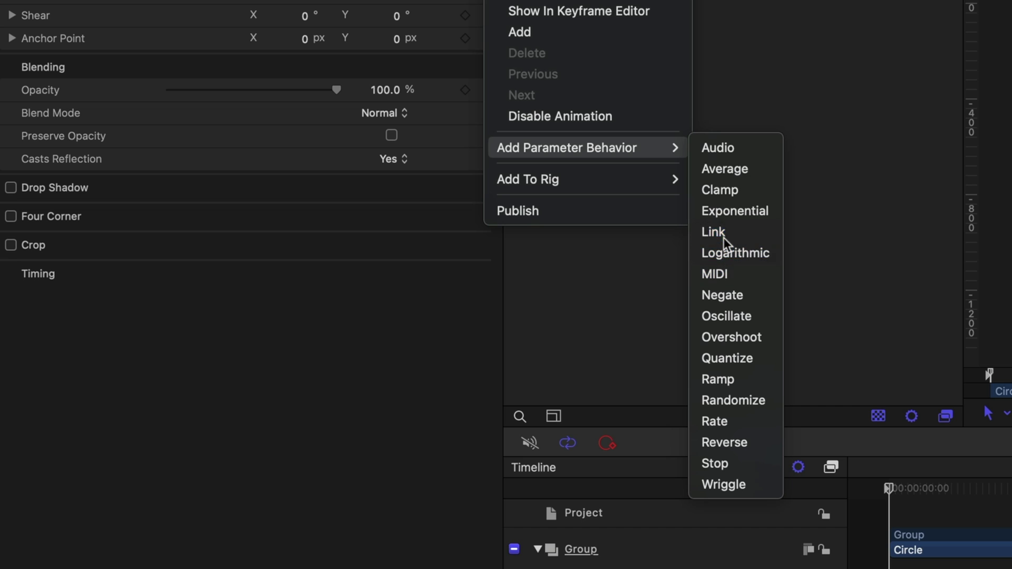
{"action": "left_click", "coordinate": [723, 237]}
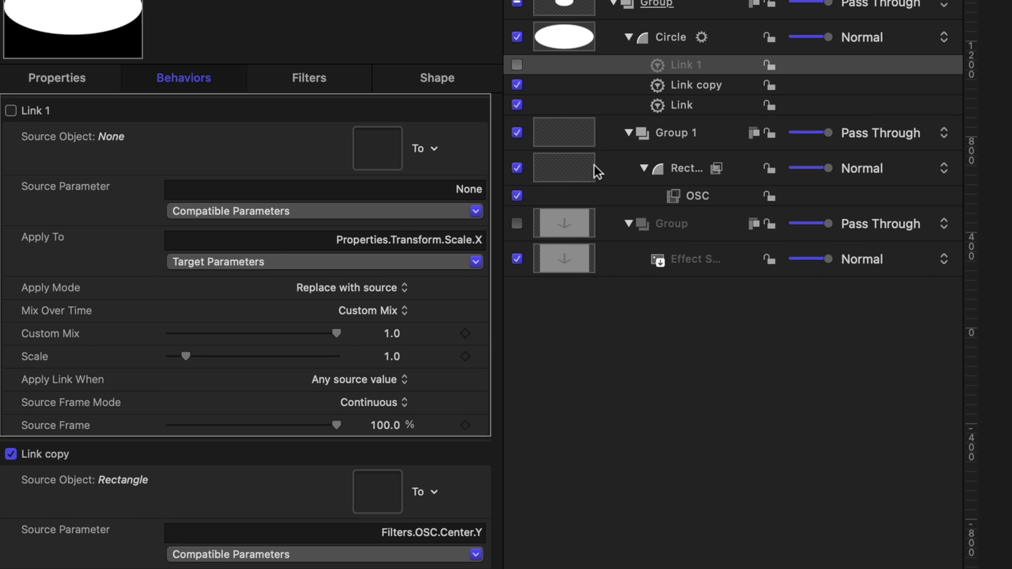
{"action": "left_click_drag", "start_coordinate": [593, 165], "coordinate": [372, 140]}
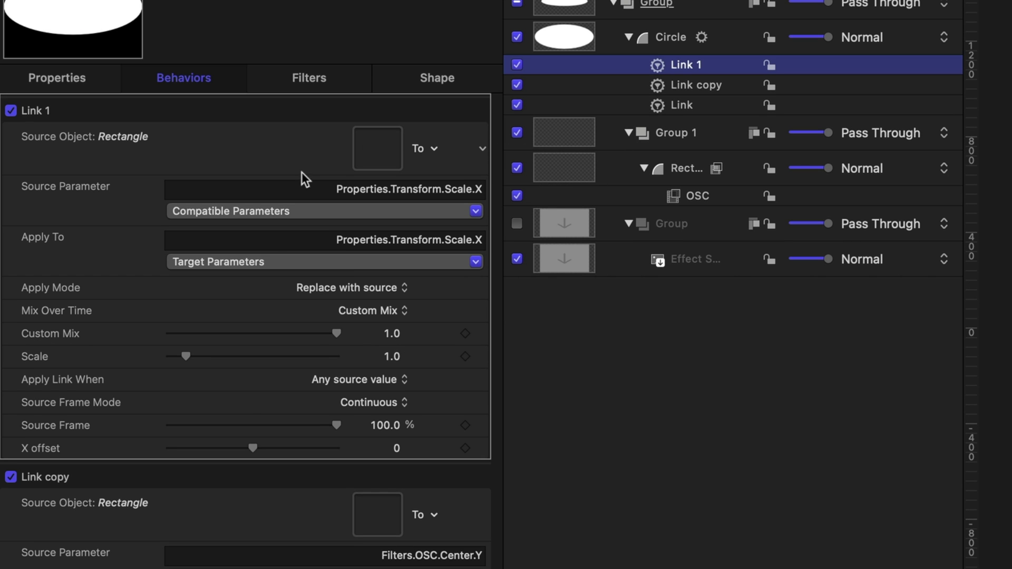
Set the Scale X link's source parameter to the OSC filter's Amount, with the apply mode Multiply by source.
{"action": "left_click", "coordinate": [391, 214]}
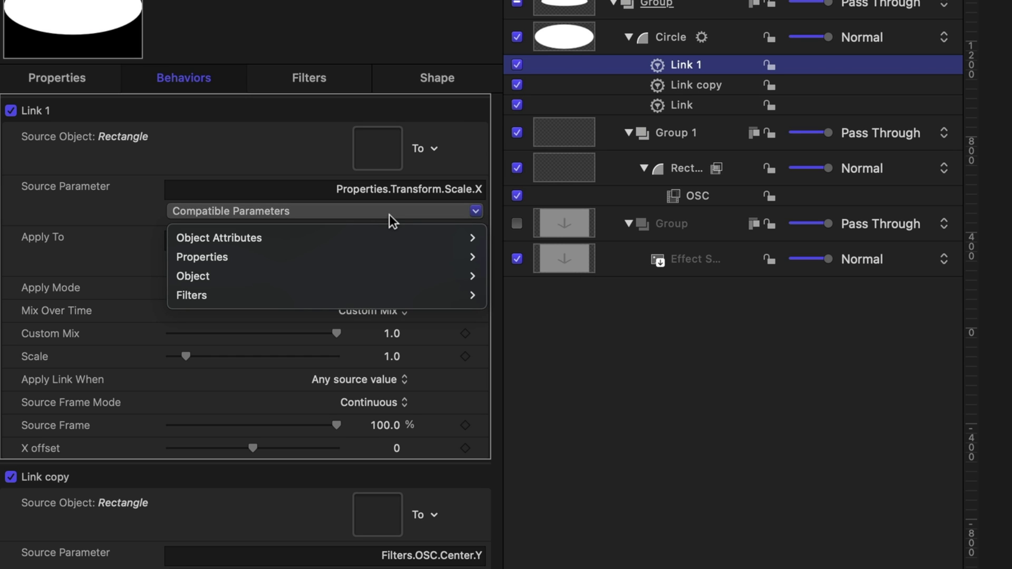
{"action": "mouse_move", "coordinate": [402, 291]}
{"action": "mouse_move", "coordinate": [495, 298]}
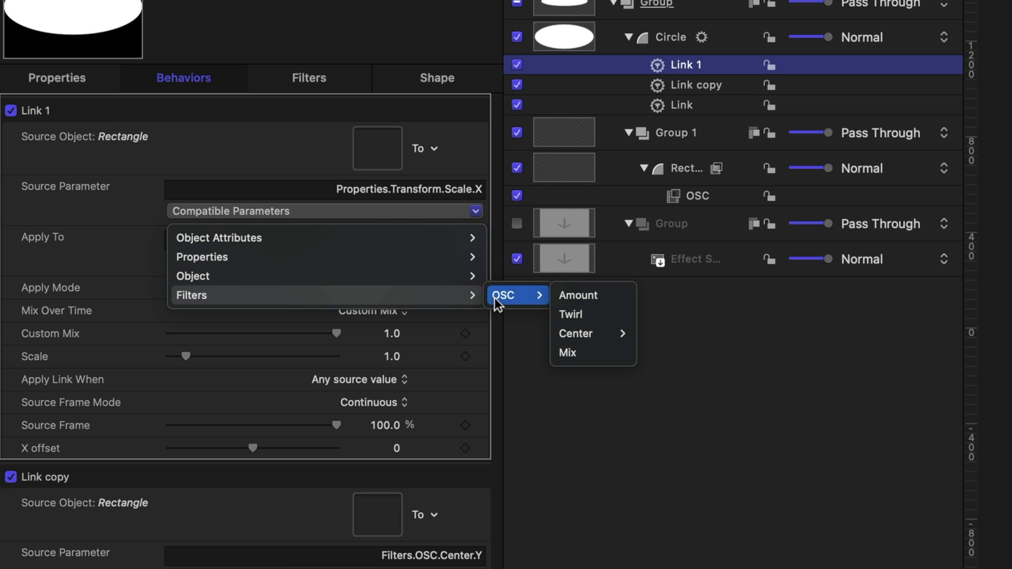
{"action": "left_click", "coordinate": [561, 298]}
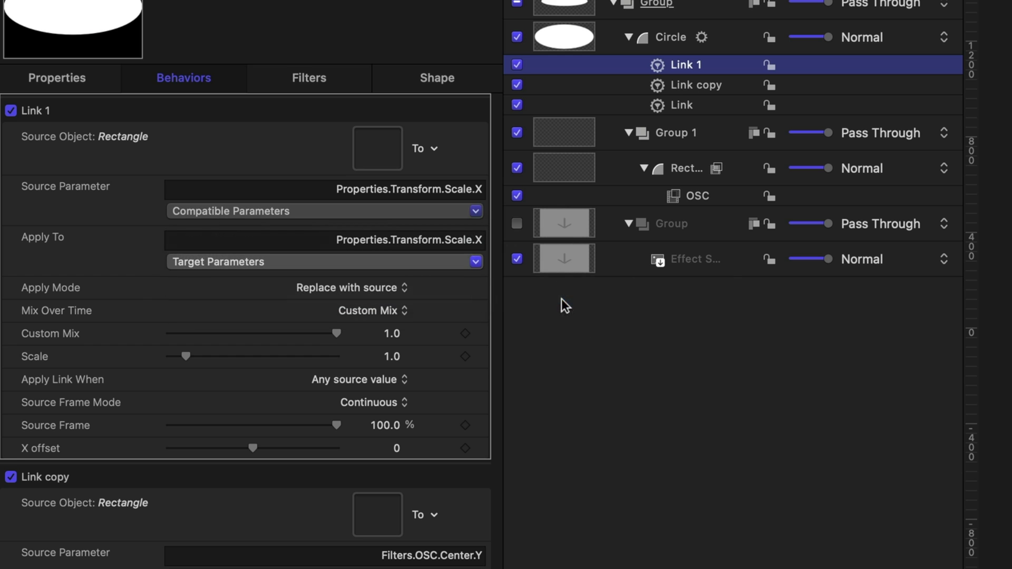
{"action": "left_click", "coordinate": [387, 287]}
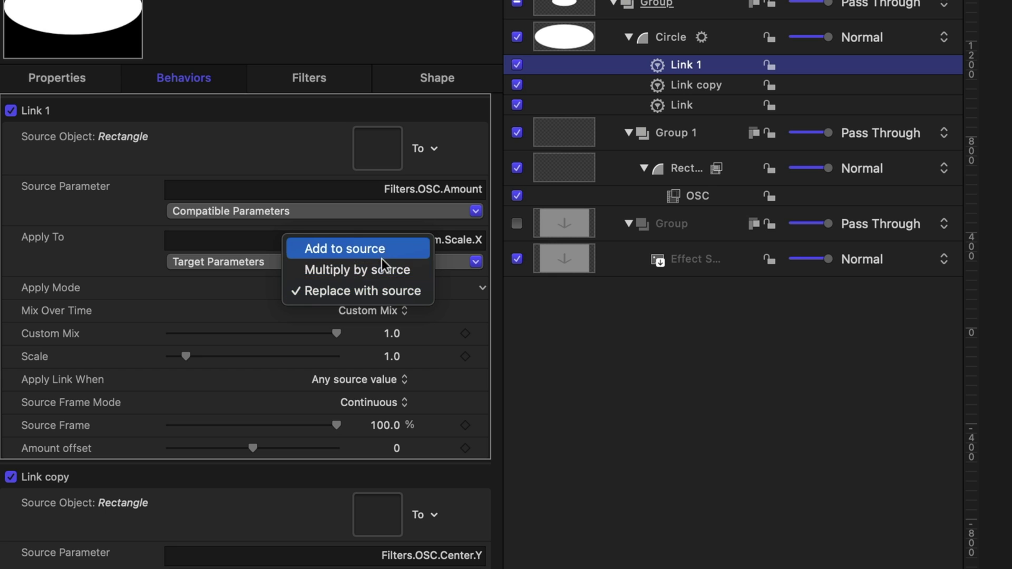
{"action": "left_click", "coordinate": [382, 269]}
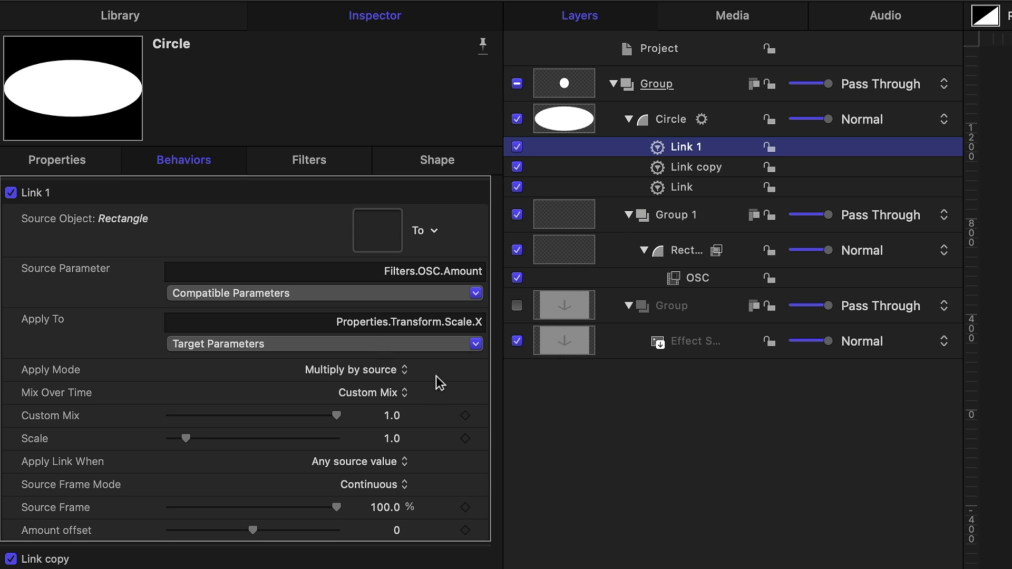
Duplicate the Scale X link and apply the copy to the circle's Transform Scale Y.
{"action": "right_click", "coordinate": [652, 148]}
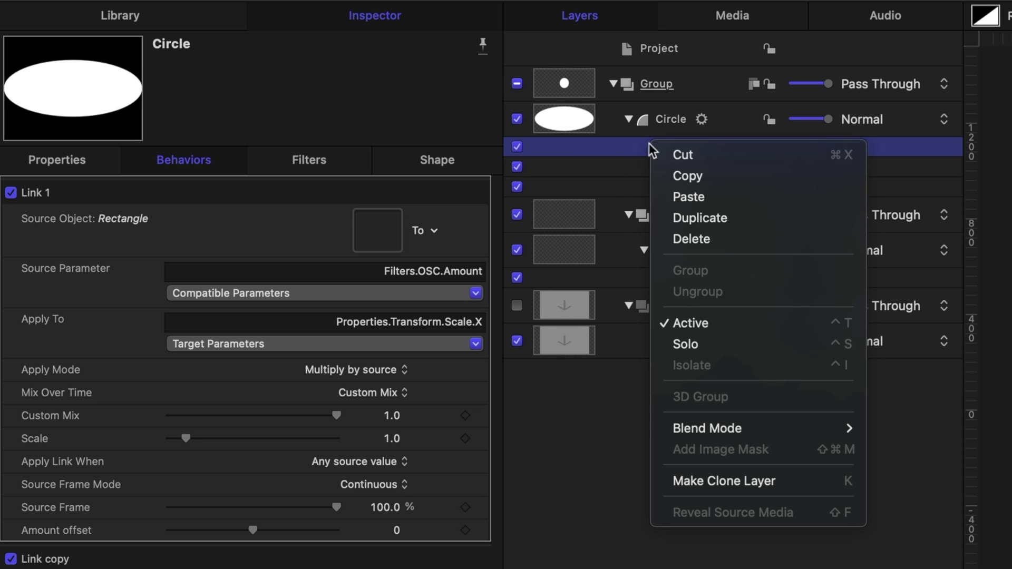
{"action": "left_click", "coordinate": [691, 217]}
{"action": "left_click", "coordinate": [372, 341]}
{"action": "mouse_move", "coordinate": [359, 378]}
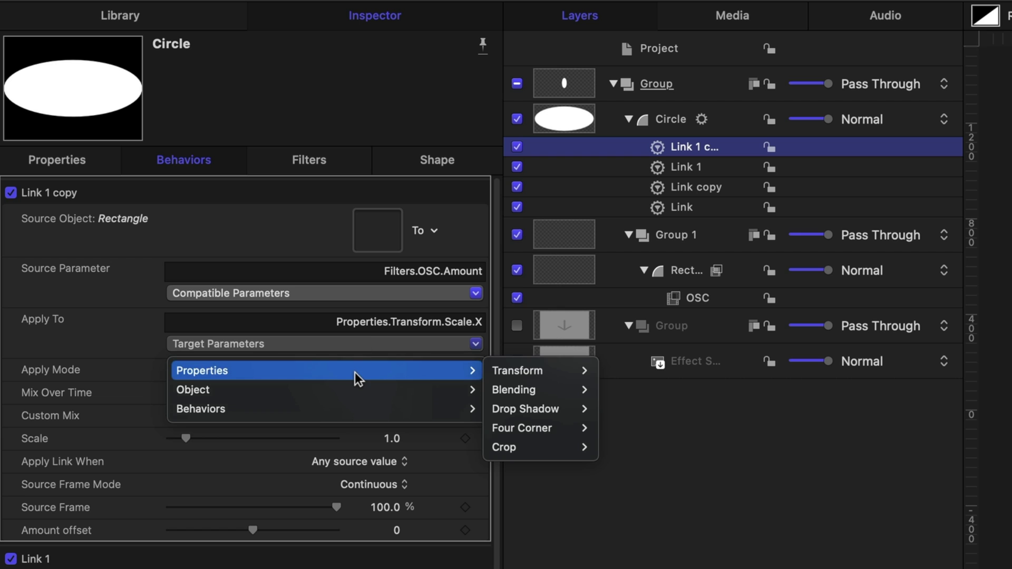
{"action": "mouse_move", "coordinate": [522, 372]}
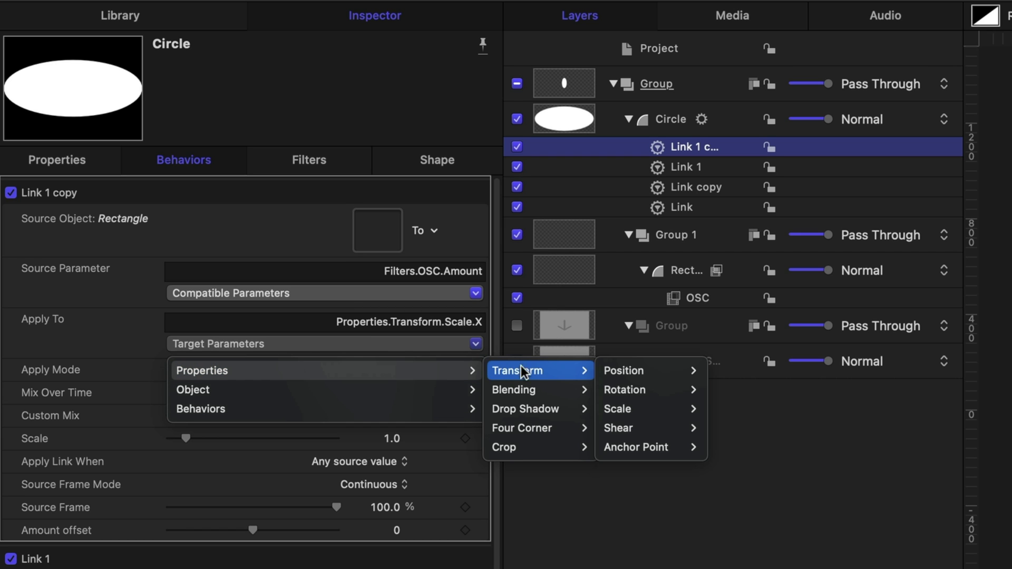
{"action": "mouse_move", "coordinate": [619, 409]}
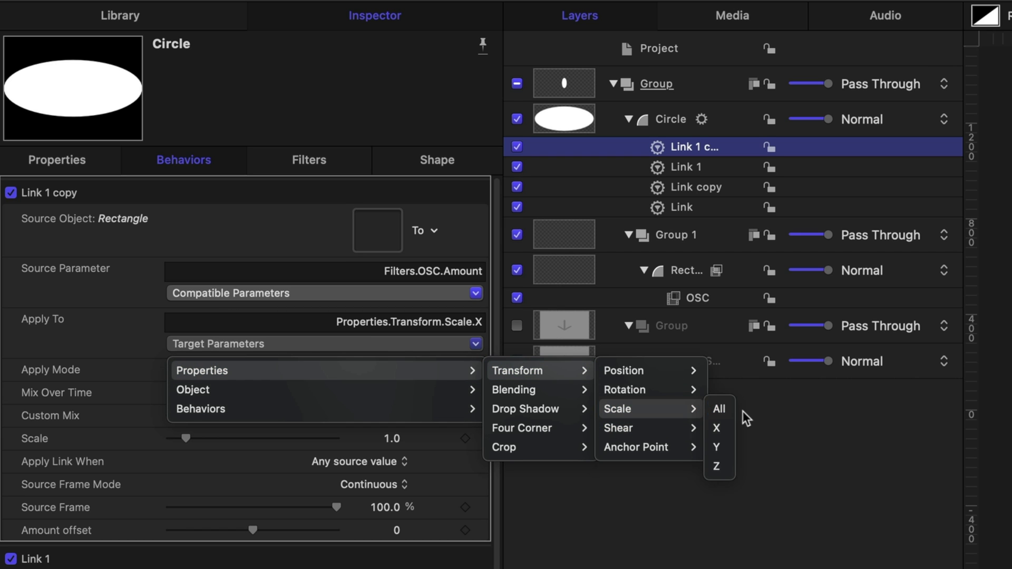
{"action": "left_click", "coordinate": [718, 447]}
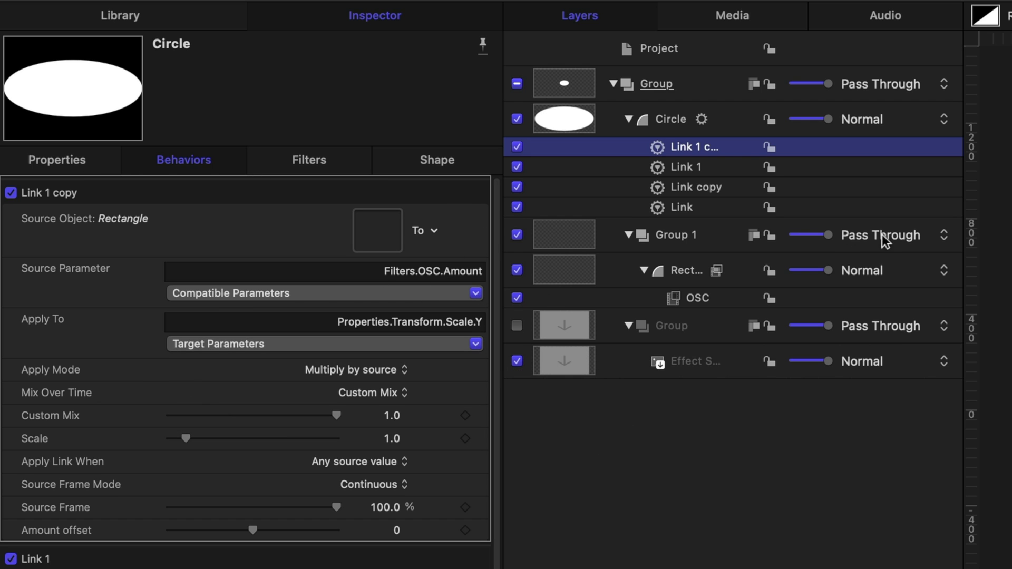
Test the circle's scale parameters by enlarging it to about 107% in Scale X and 149% in Scale Y.
{"action": "left_click", "coordinate": [667, 121]}
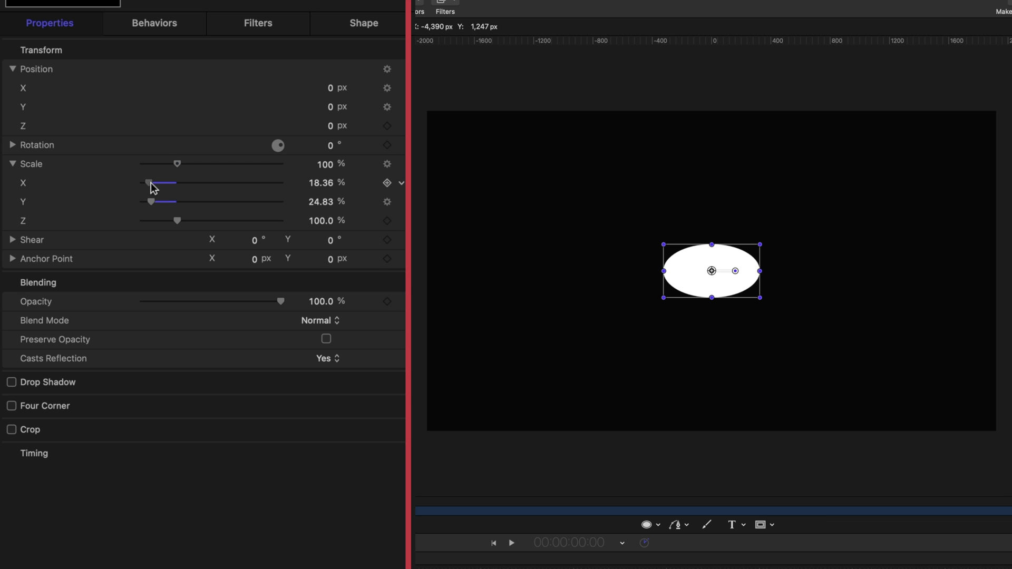
{"action": "left_click_drag", "start_coordinate": [177, 353], "coordinate": [202, 354]}
{"action": "left_click_drag", "start_coordinate": [169, 185], "coordinate": [193, 207]}
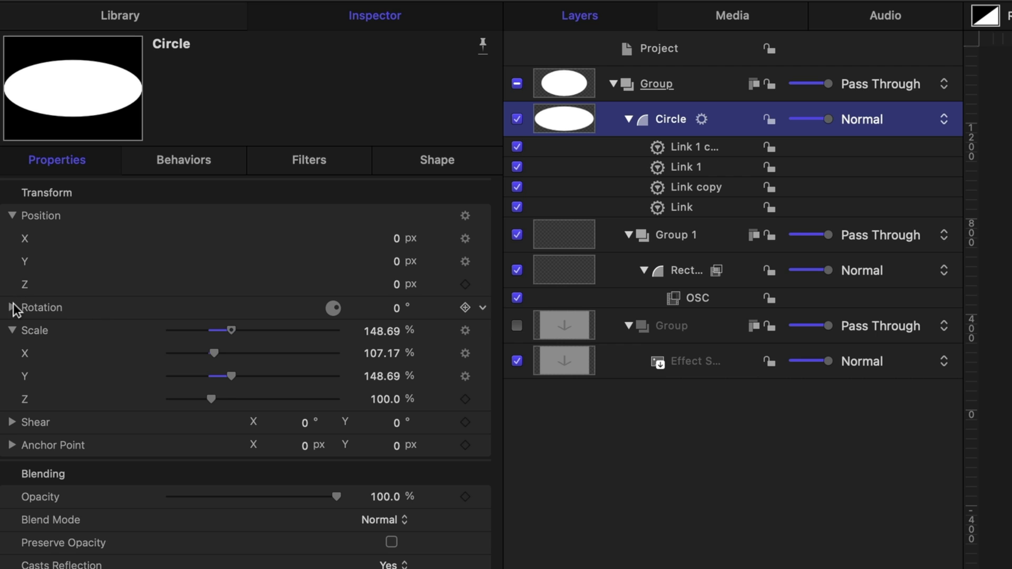
Add a Link parameter behavior to the circle's Rotation Z, with the Rectangle as source object.
{"action": "left_click", "coordinate": [12, 144]}
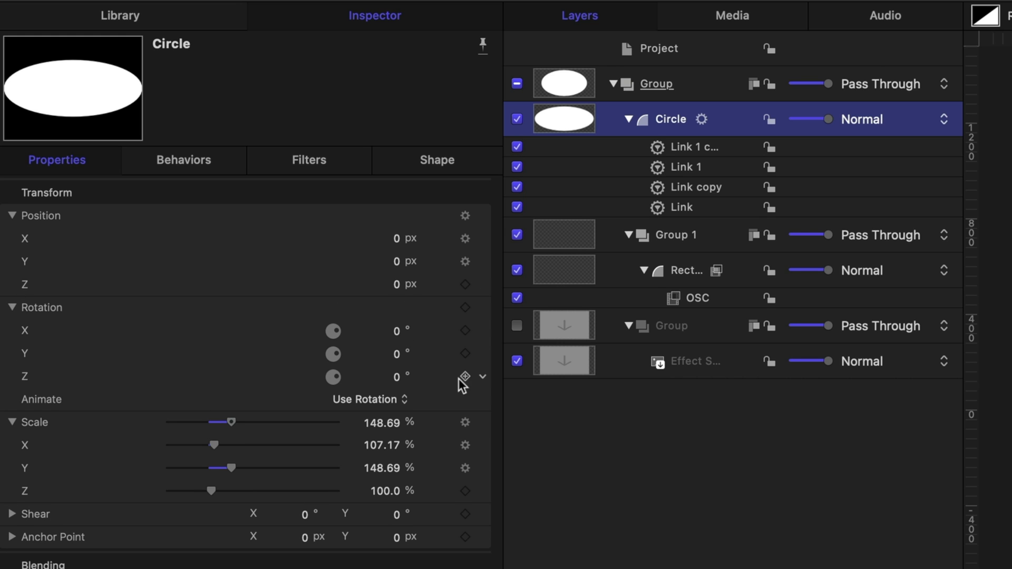
{"action": "left_click", "coordinate": [482, 377]}
{"action": "mouse_move", "coordinate": [548, 416]}
{"action": "left_click", "coordinate": [713, 282]}
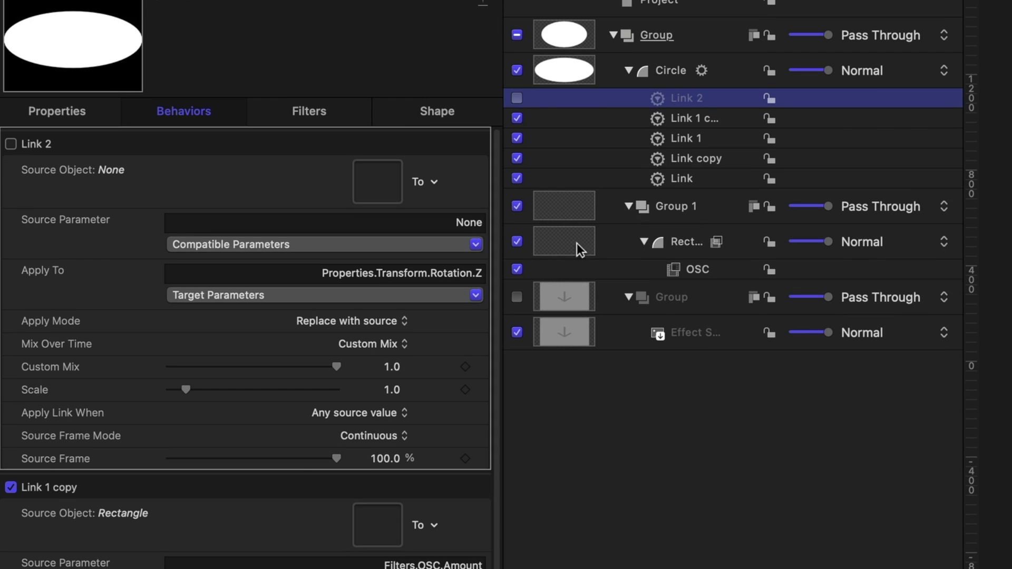
{"action": "left_click_drag", "start_coordinate": [577, 243], "coordinate": [381, 176]}
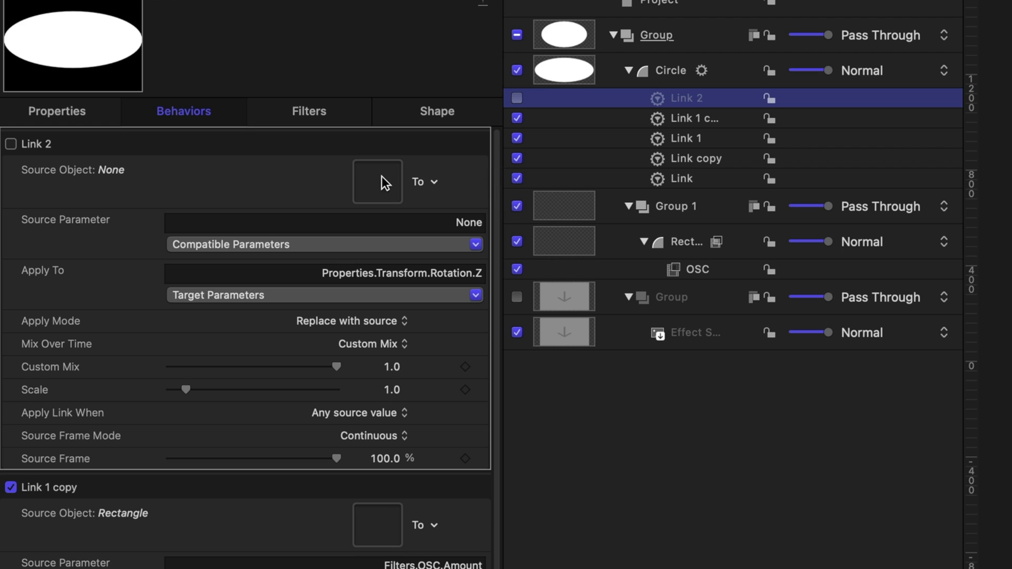
Set the Rotation Z link's source parameter to the OSC filter's Twirl, with the apply mode Add to source.
{"action": "left_click", "coordinate": [462, 241]}
{"action": "mouse_move", "coordinate": [455, 305]}
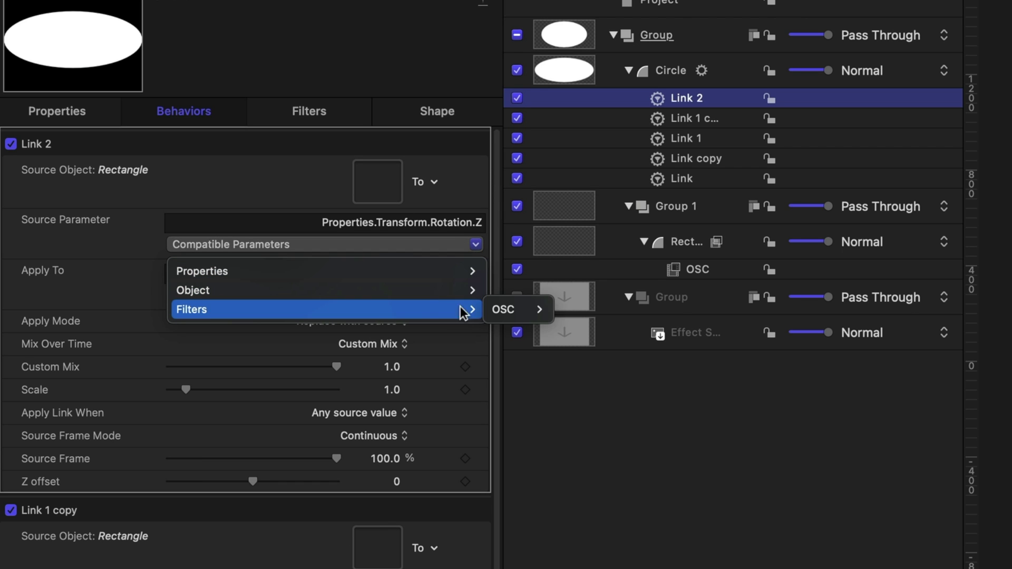
{"action": "mouse_move", "coordinate": [515, 309]}
{"action": "left_click", "coordinate": [589, 324]}
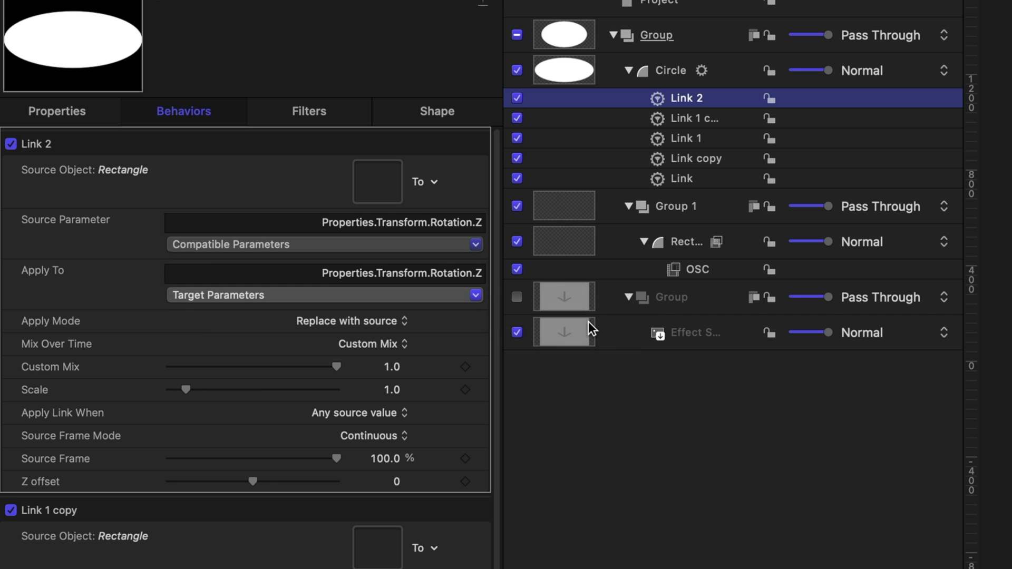
{"action": "left_click", "coordinate": [327, 322]}
{"action": "left_click", "coordinate": [334, 274]}
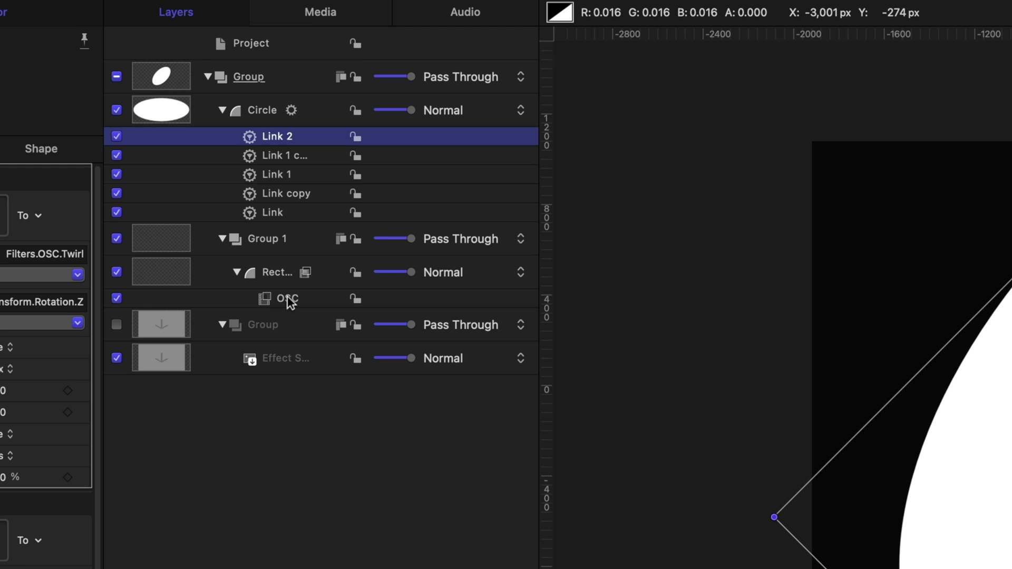
Set the OSC filter's Twirl to 0°.
{"action": "left_click", "coordinate": [290, 168]}
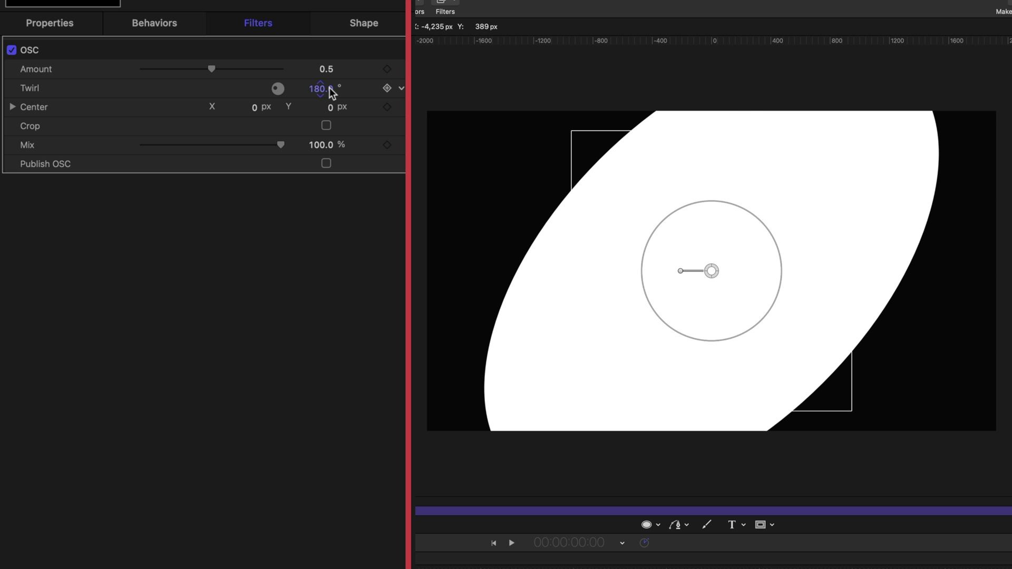
{"action": "left_click", "coordinate": [322, 89]}
{"action": "type", "text": "0"}
{"action": "key", "text": "Return"}
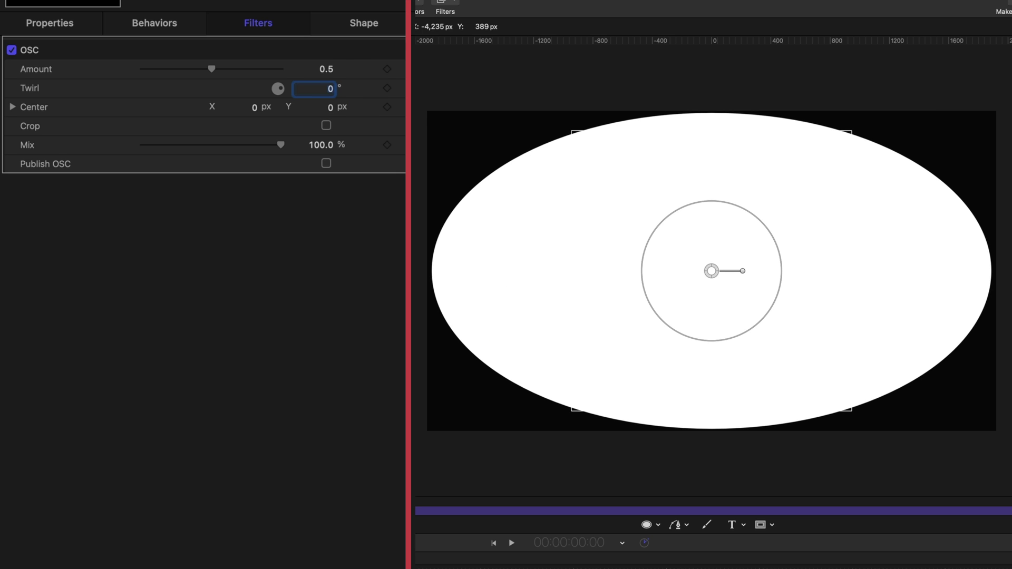
Test the rotation link by turning the OSC filter's on-screen Twirl handle a full turn, and undo that rotation.
{"action": "key", "text": "F2"}
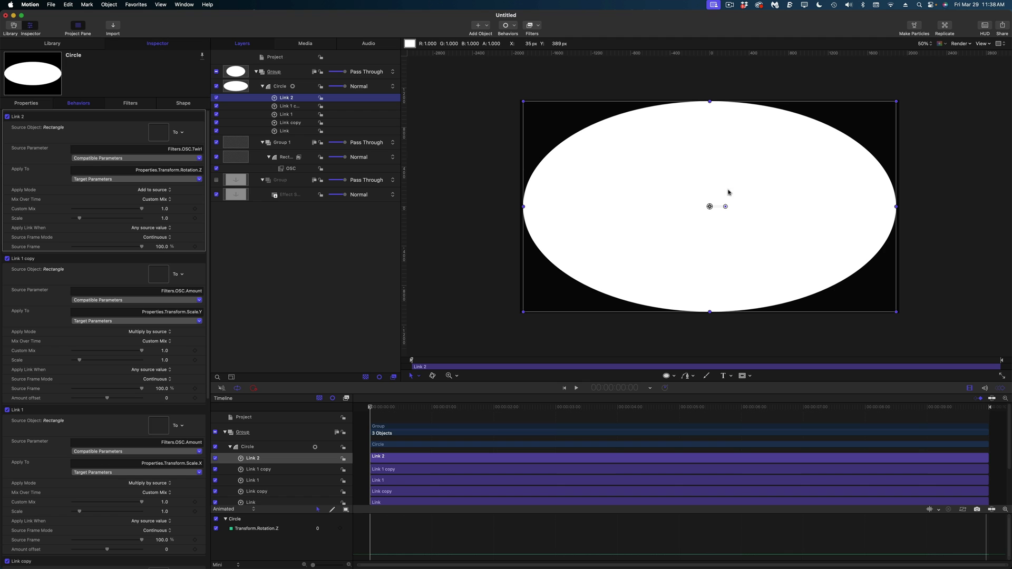
{"action": "left_click", "coordinate": [294, 170]}
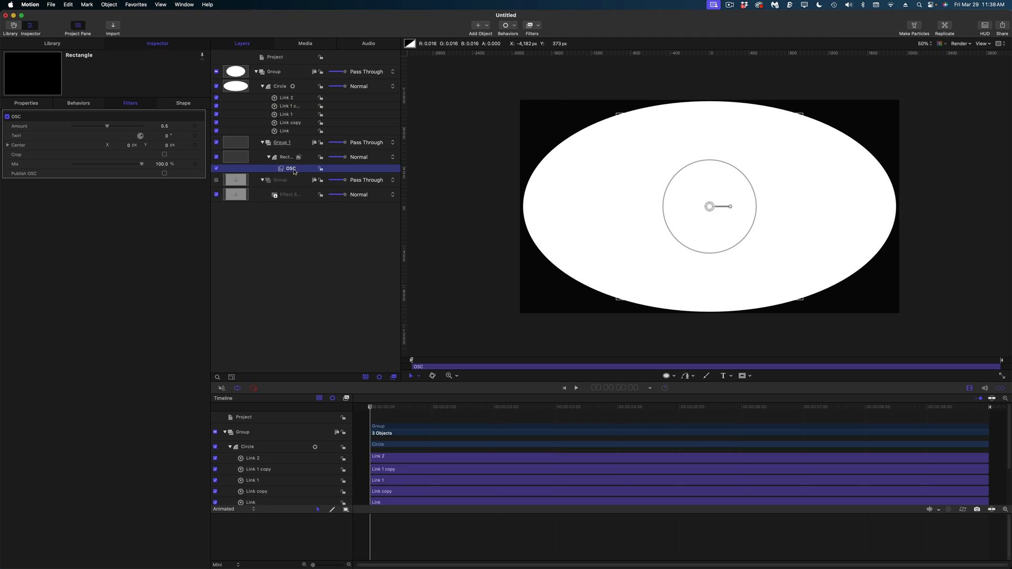
{"action": "left_click_drag", "start_coordinate": [730, 207], "coordinate": [769, 203]}
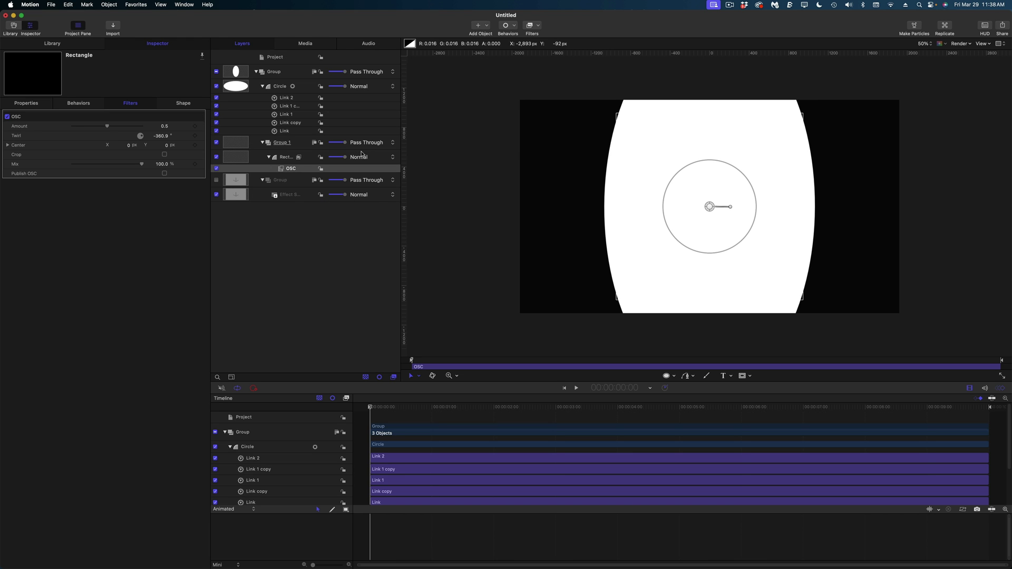
{"action": "key", "text": "super+z"}
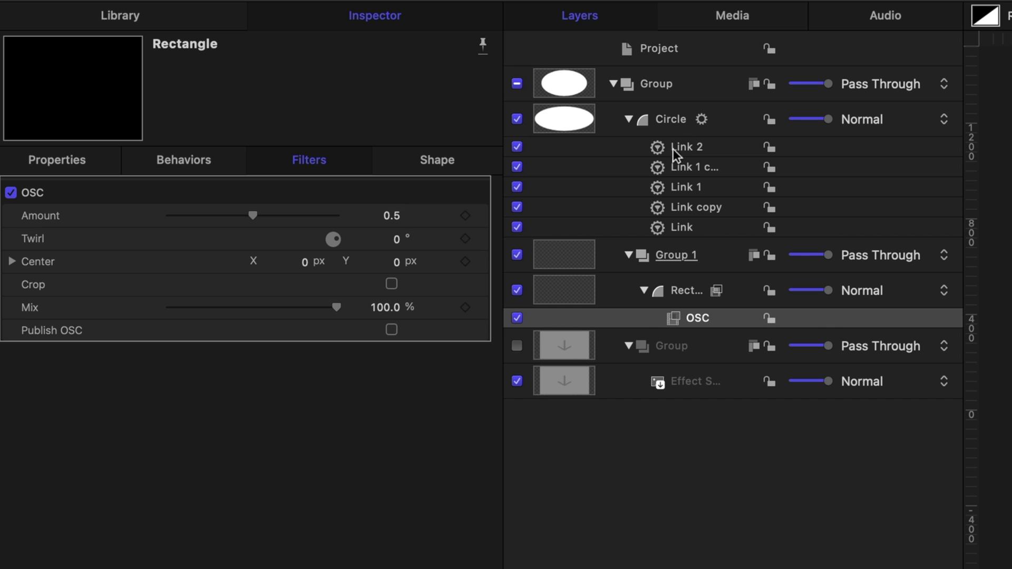
Set the Scale of the circle's Rotation Z link (Link 2) to 4.
{"action": "left_click", "coordinate": [678, 152]}
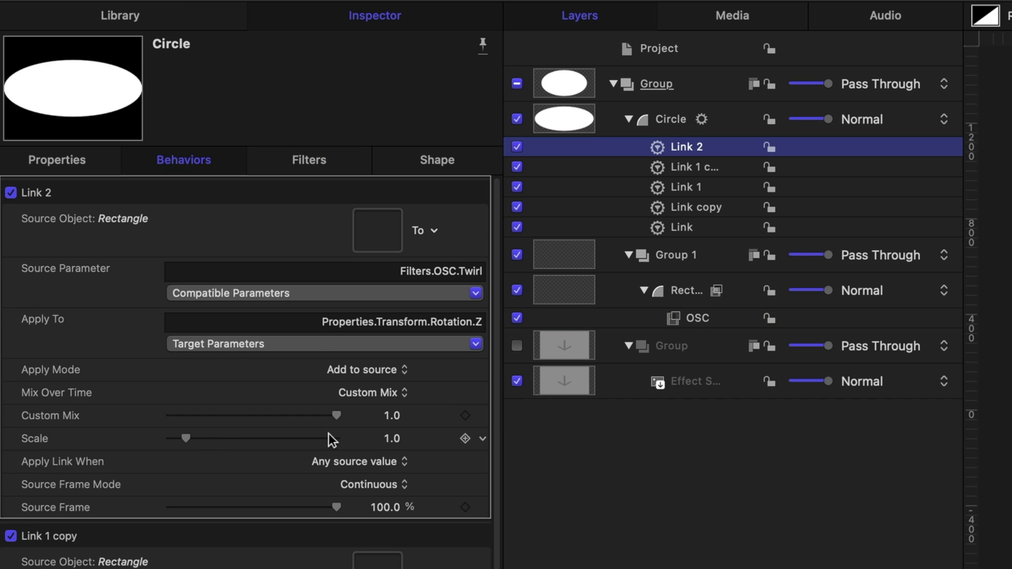
{"action": "left_click", "coordinate": [384, 440]}
{"action": "type", "text": "4"}
{"action": "key", "text": "Return"}
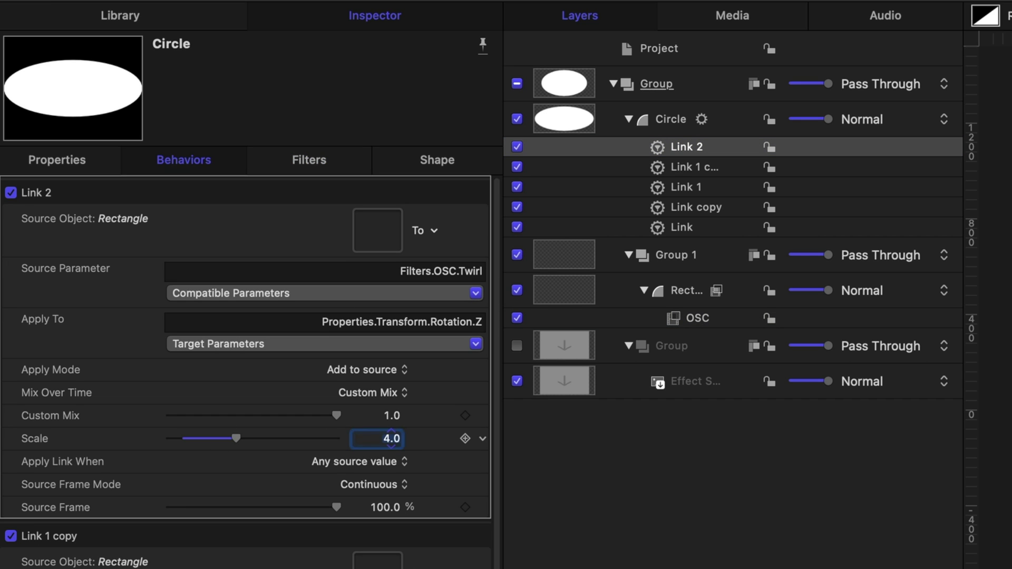
Try the OSC filter's on-screen Twirl handle and reset the Twirl parameter to its default of 180°.
{"action": "left_click", "coordinate": [732, 326]}
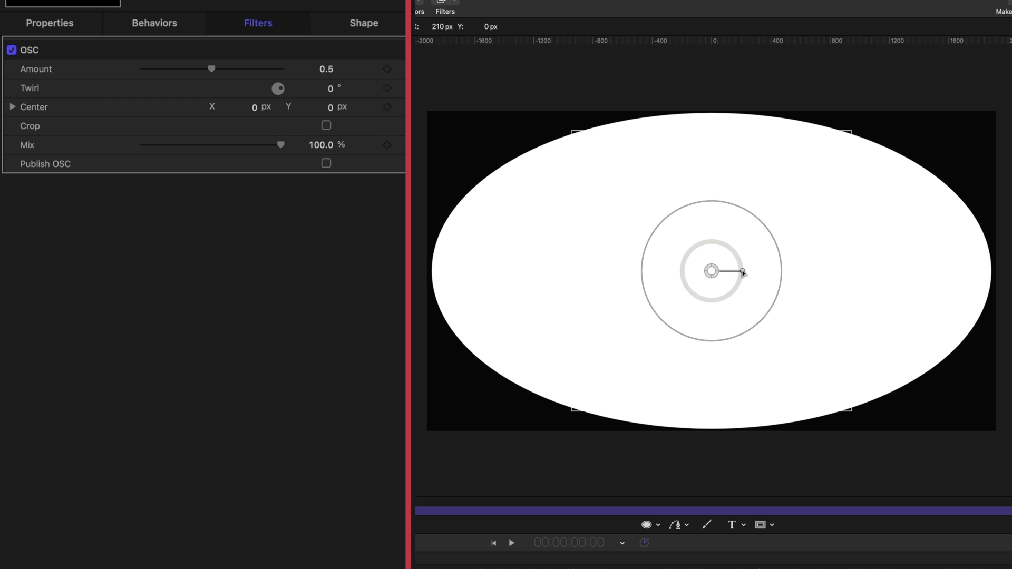
{"action": "mouse_move", "coordinate": [743, 272]}
{"action": "left_mouse_down"}
{"action": "mouse_move", "coordinate": [736, 291]}
{"action": "mouse_move", "coordinate": [711, 302]}
{"action": "mouse_move", "coordinate": [689, 291]}
{"action": "mouse_move", "coordinate": [680, 271]}
{"action": "mouse_move", "coordinate": [712, 242]}
{"action": "mouse_move", "coordinate": [737, 256]}
{"action": "mouse_move", "coordinate": [741, 271]}
{"action": "left_mouse_up"}
{"action": "left_click", "coordinate": [202, 136]}
{"action": "left_click", "coordinate": [224, 150]}
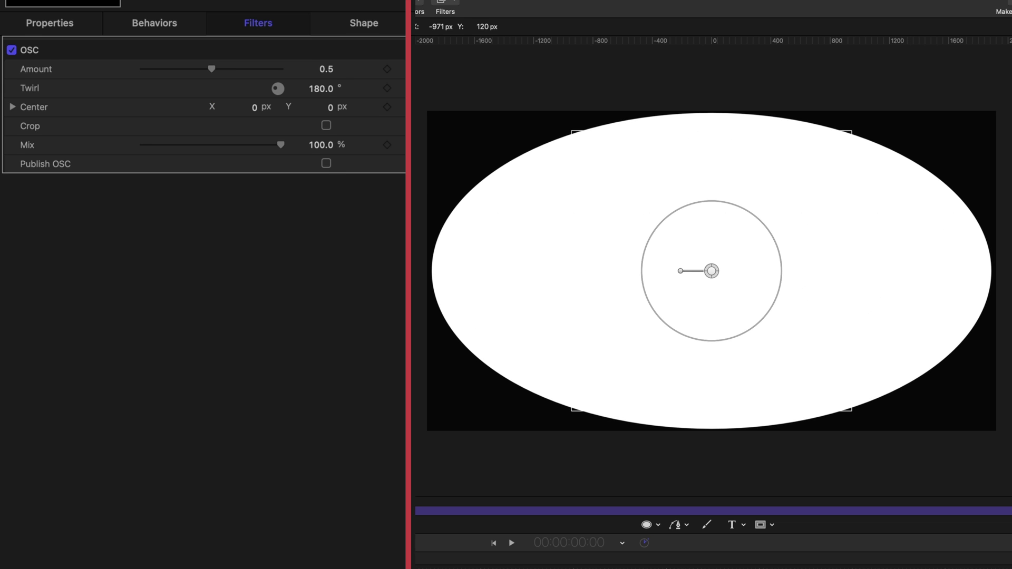
Turn on Fixed Feather for the circle's fill and set its Feather to 500.
{"action": "key", "text": "F1"}
{"action": "left_click", "coordinate": [357, 29]}
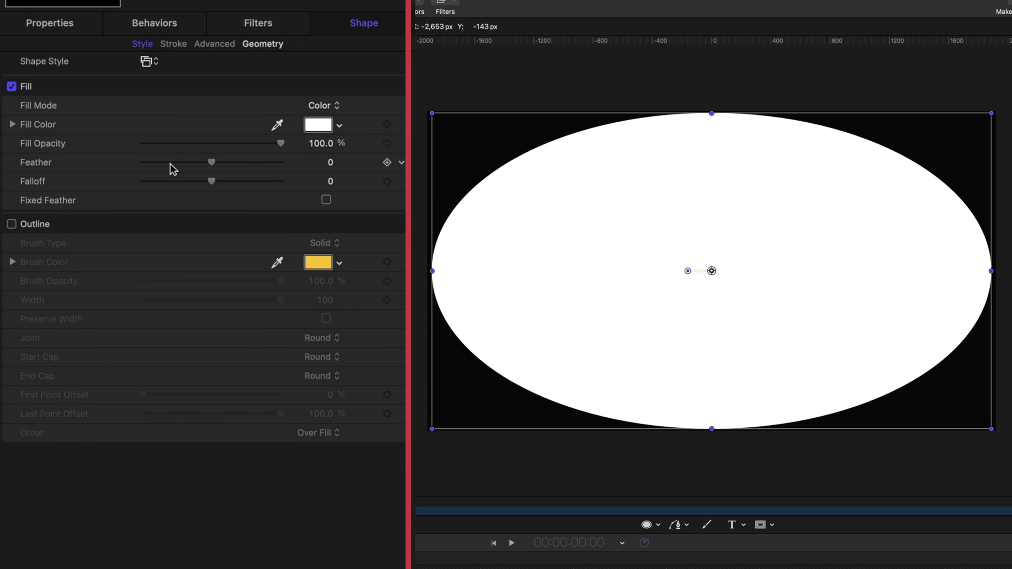
{"action": "left_click", "coordinate": [326, 201]}
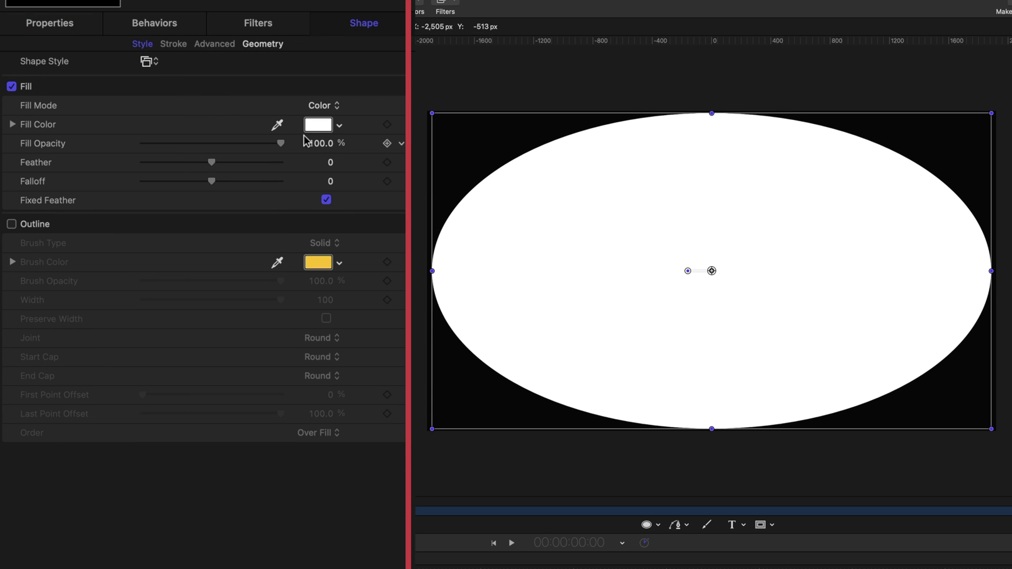
{"action": "left_click_drag", "start_coordinate": [242, 163], "coordinate": [323, 169]}
{"action": "left_click", "coordinate": [321, 162]}
{"action": "type", "text": "500"}
{"action": "key", "text": "Return"}
Reduce the circle's scale to about 76% in X and 79% in Y.
{"action": "left_click", "coordinate": [52, 26]}
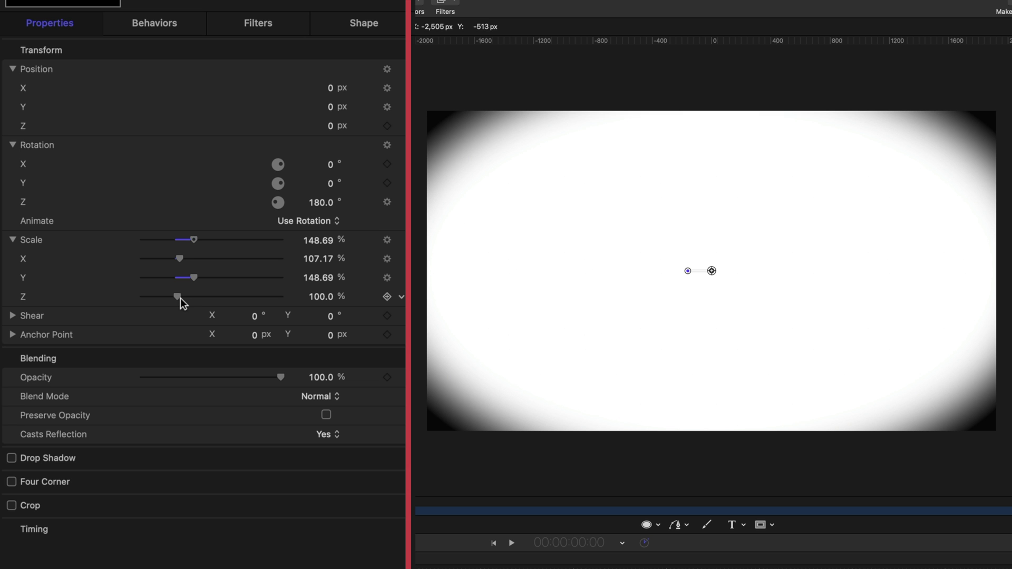
{"action": "left_click_drag", "start_coordinate": [193, 278], "coordinate": [172, 263]}
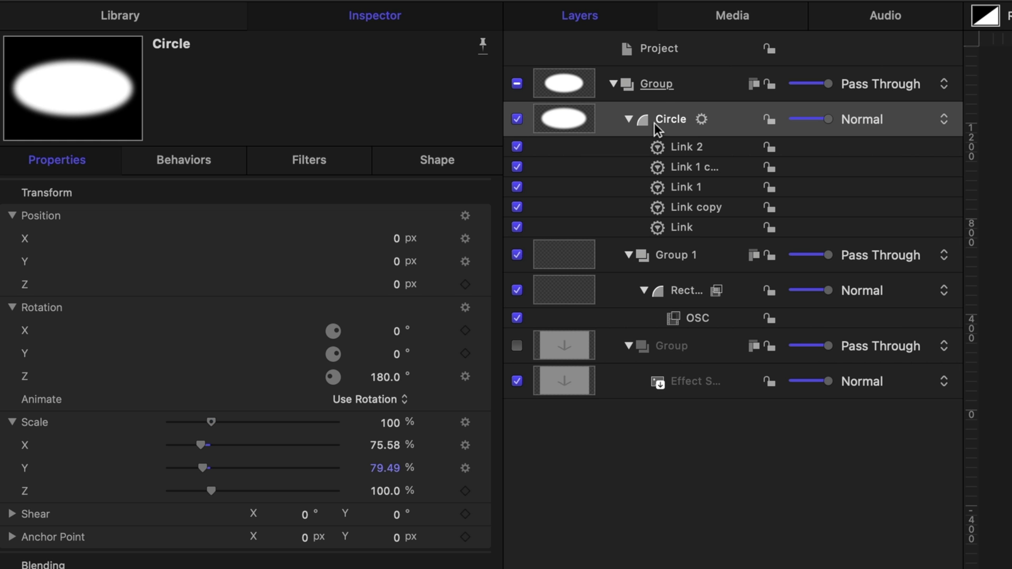
Add a Color Solid generator to the main Group, above the Circle layer.
{"action": "left_click", "coordinate": [660, 89]}
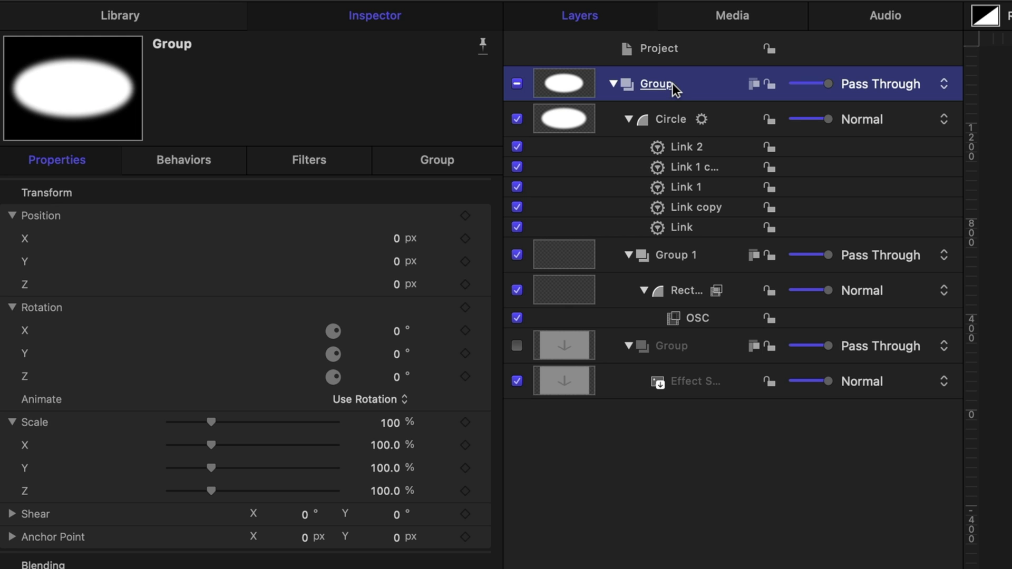
{"action": "left_click", "coordinate": [136, 20]}
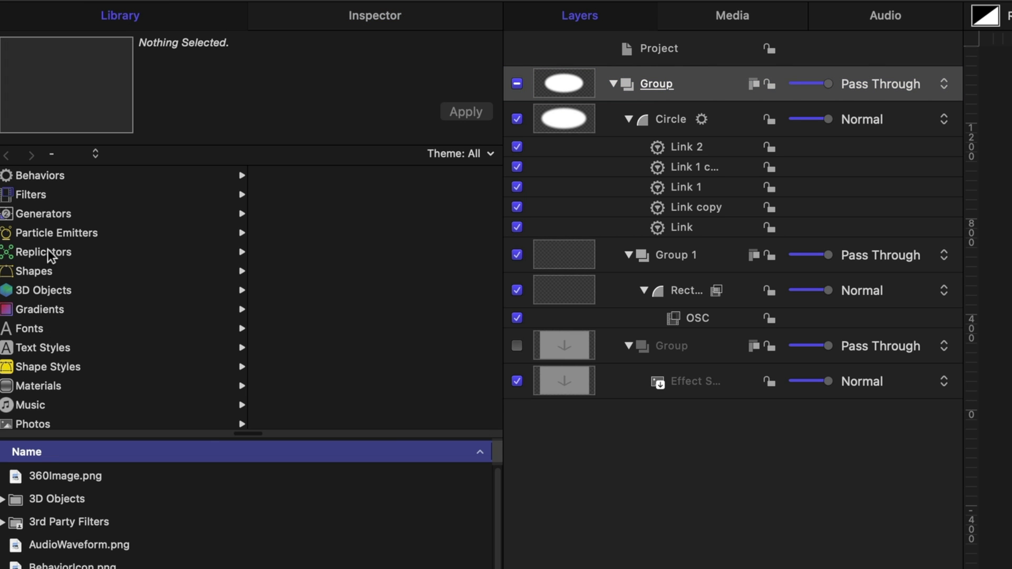
{"action": "left_click", "coordinate": [59, 213]}
{"action": "left_click", "coordinate": [55, 565]}
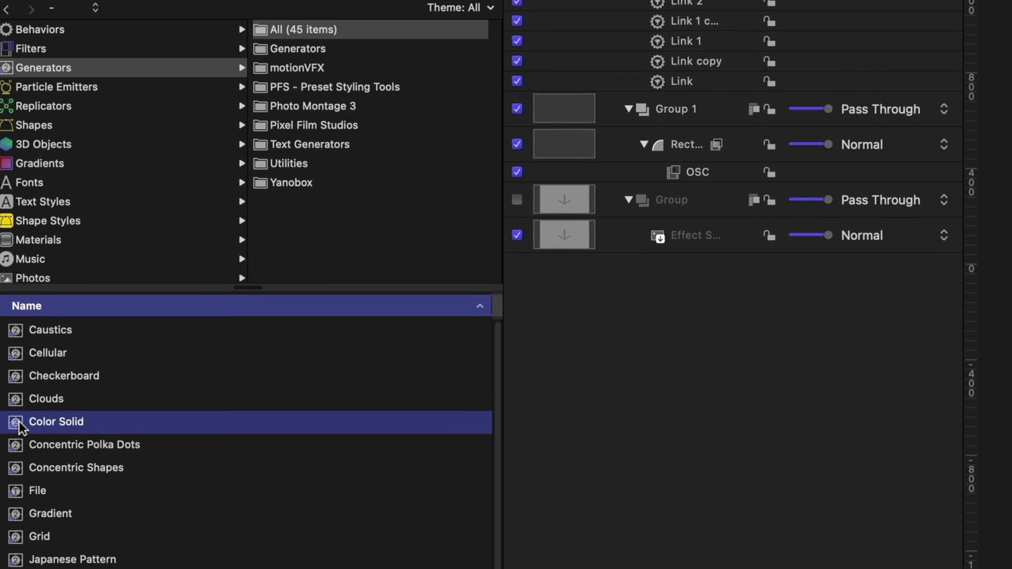
{"action": "left_click_drag", "start_coordinate": [630, 139], "coordinate": [616, 85]}
Scale up the Color Solid so it extends beyond the canvas on all sides.
{"action": "left_click", "coordinate": [437, 16]}
{"action": "left_click", "coordinate": [79, 165]}
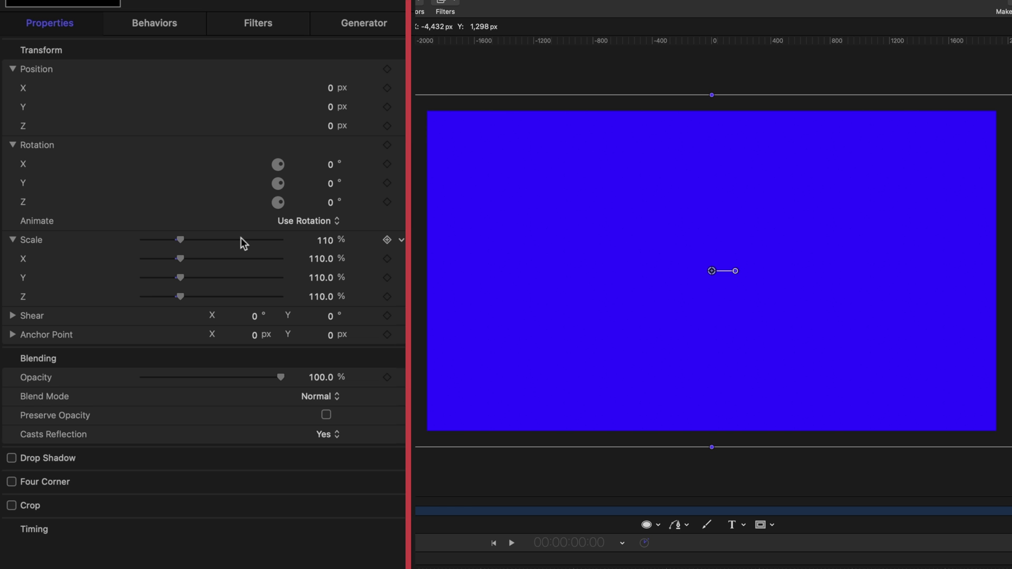
{"action": "left_click_drag", "start_coordinate": [181, 238], "coordinate": [189, 239]}
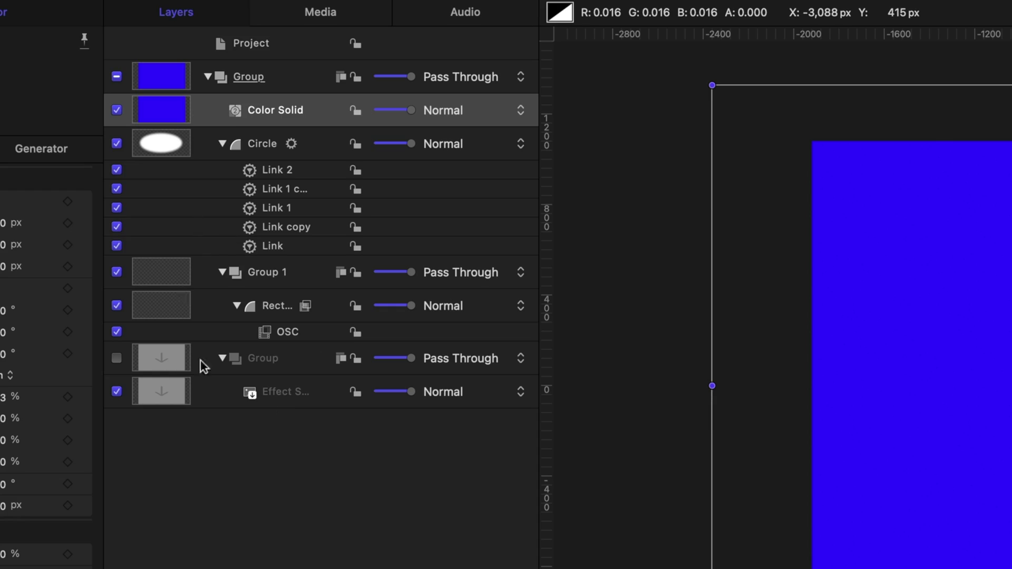
{"action": "left_click", "coordinate": [274, 393]}
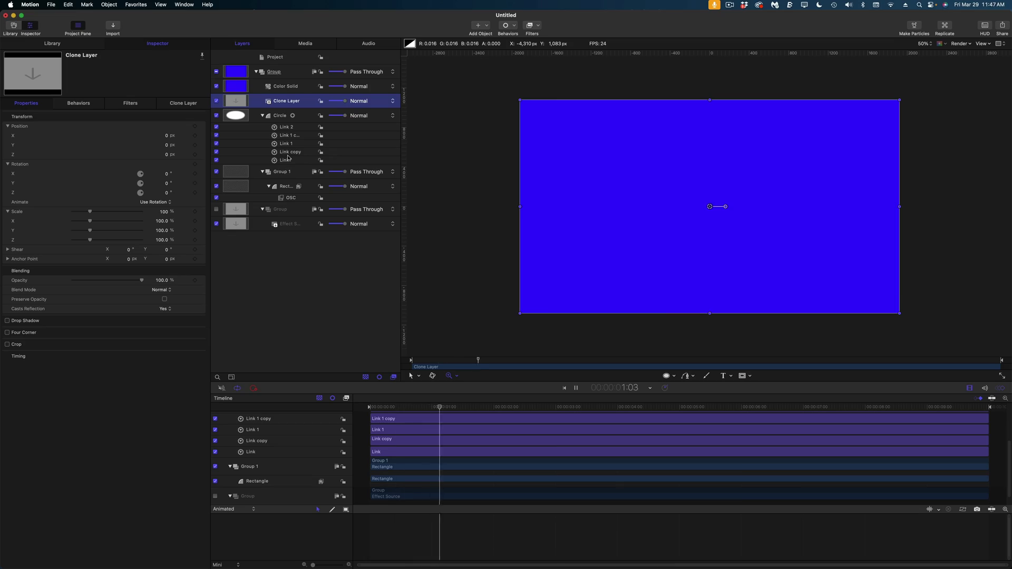
{"action": "key", "text": "Delete"}
{"action": "left_click", "coordinate": [288, 221]}
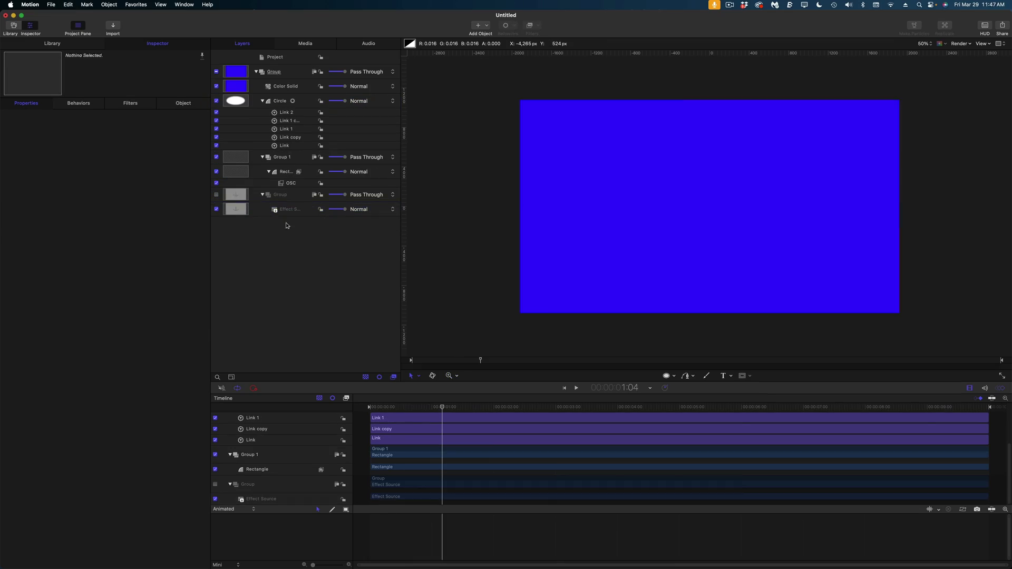
Enable the Group containing the Effect Source, clone the Effect Source, and move the clone directly below the Color Solid.
{"action": "left_click", "coordinate": [216, 195]}
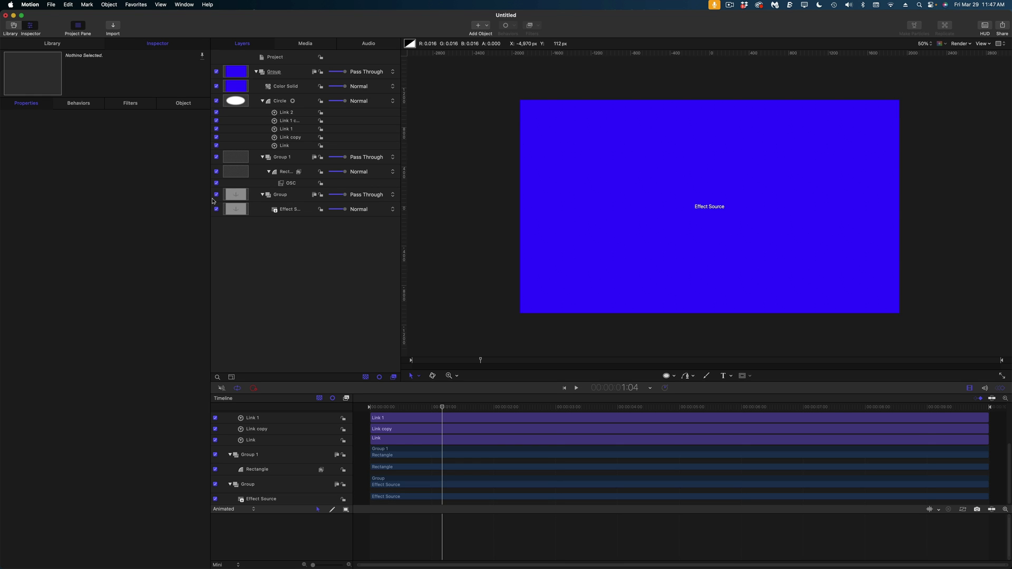
{"action": "left_click", "coordinate": [290, 210]}
{"action": "key", "text": "k"}
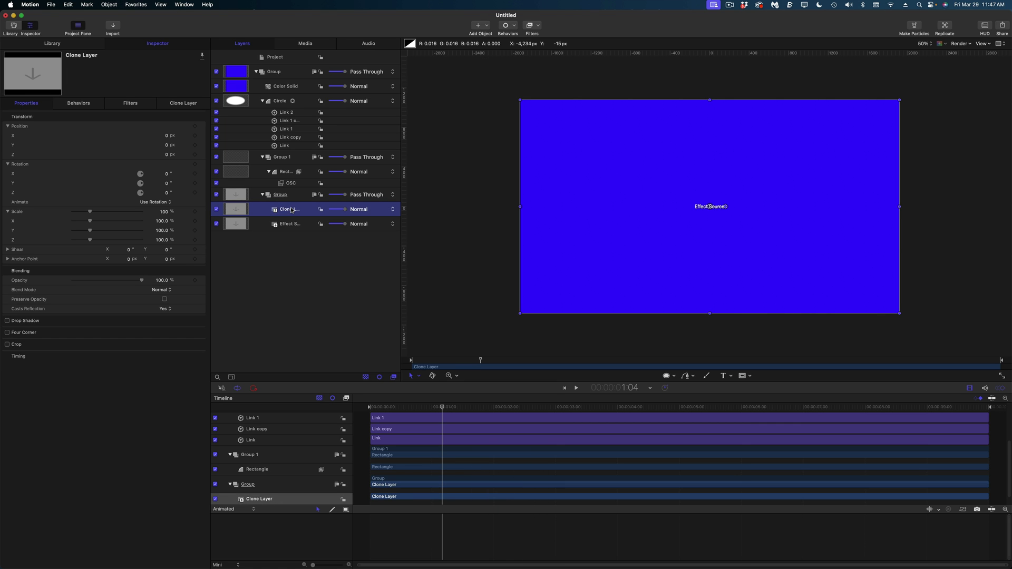
{"action": "left_click_drag", "start_coordinate": [291, 209], "coordinate": [298, 95]}
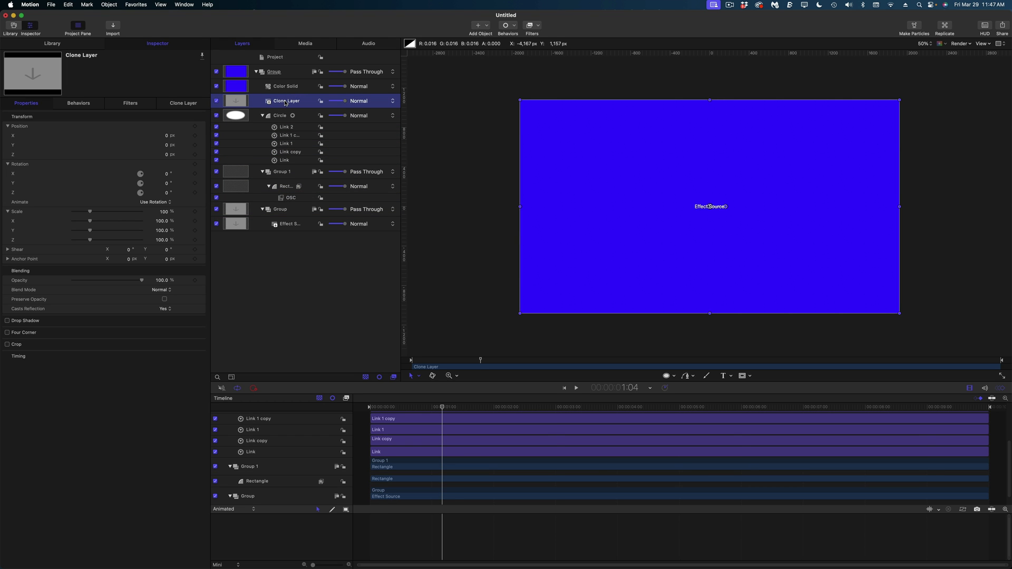
Add the Stylize Vignette filter to the Clone Layer.
{"action": "double_click", "coordinate": [284, 101]}
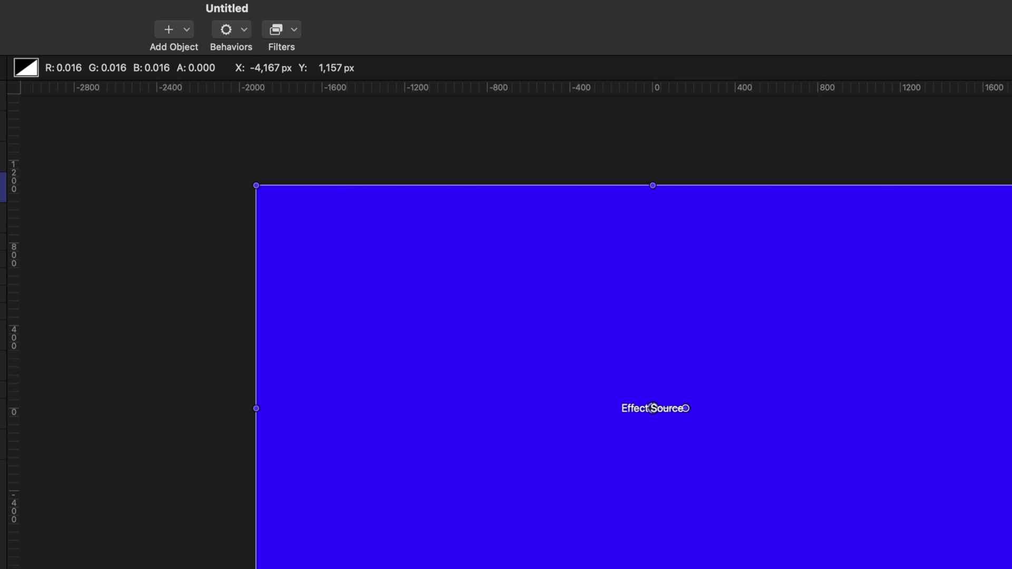
{"action": "left_click", "coordinate": [284, 29]}
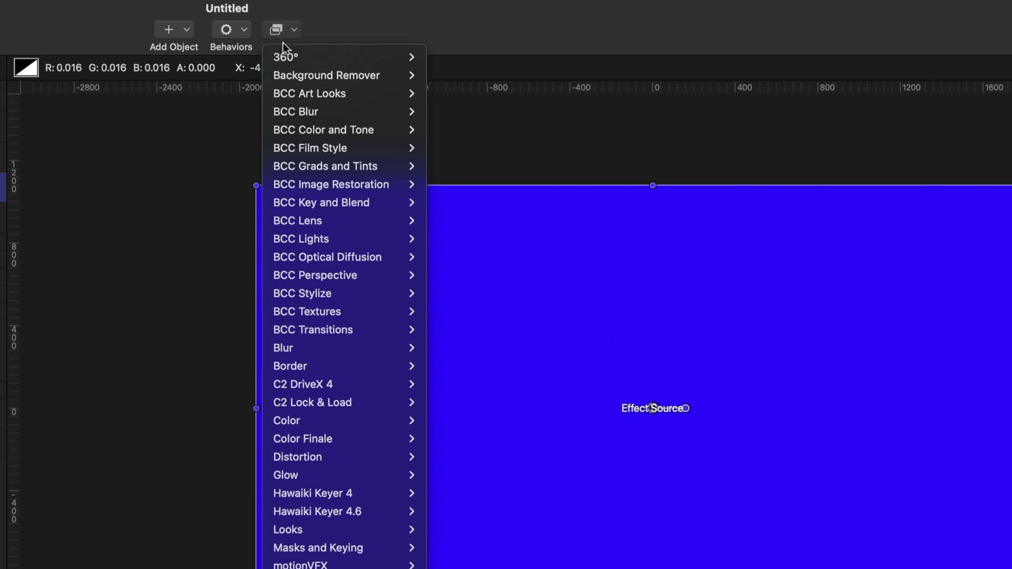
{"action": "mouse_move", "coordinate": [331, 391]}
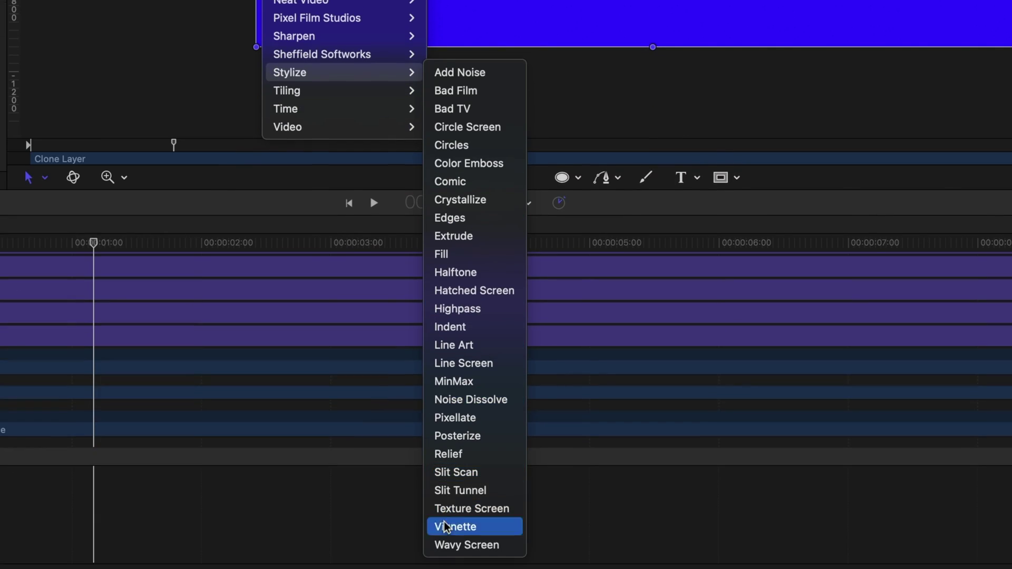
{"action": "left_click", "coordinate": [446, 527]}
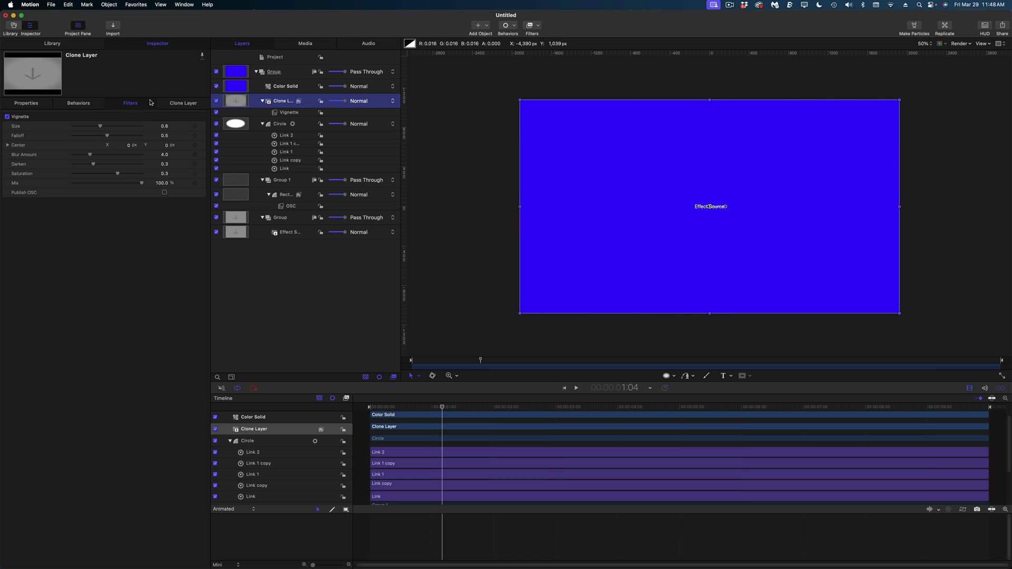
With the Color Solid temporarily hidden, set the Vignette filter's Size to 1.5 and its Falloff, Blur Amount and Darken to 0.
{"action": "left_click", "coordinate": [216, 86]}
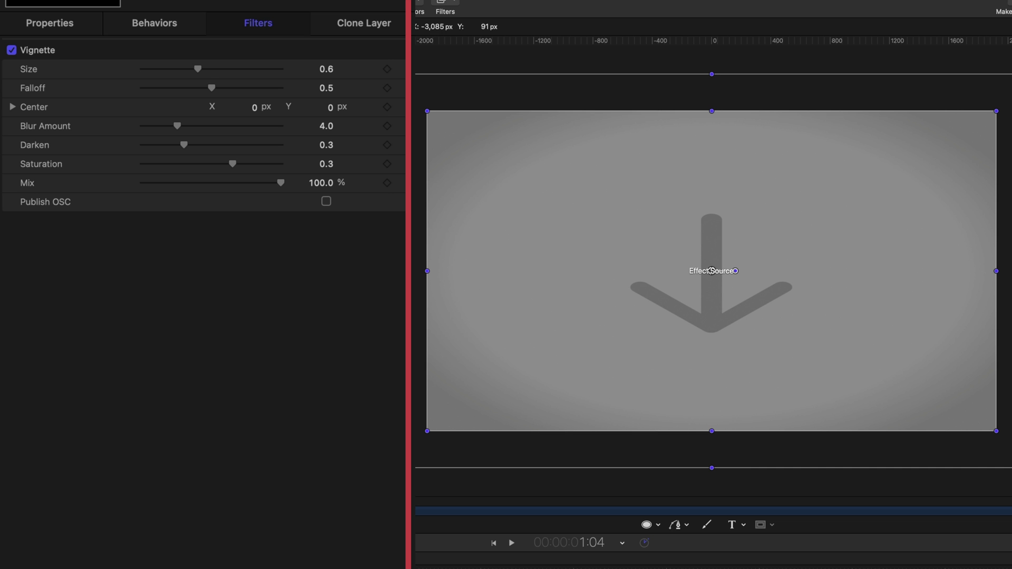
{"action": "left_click_drag", "start_coordinate": [206, 68], "coordinate": [264, 75]}
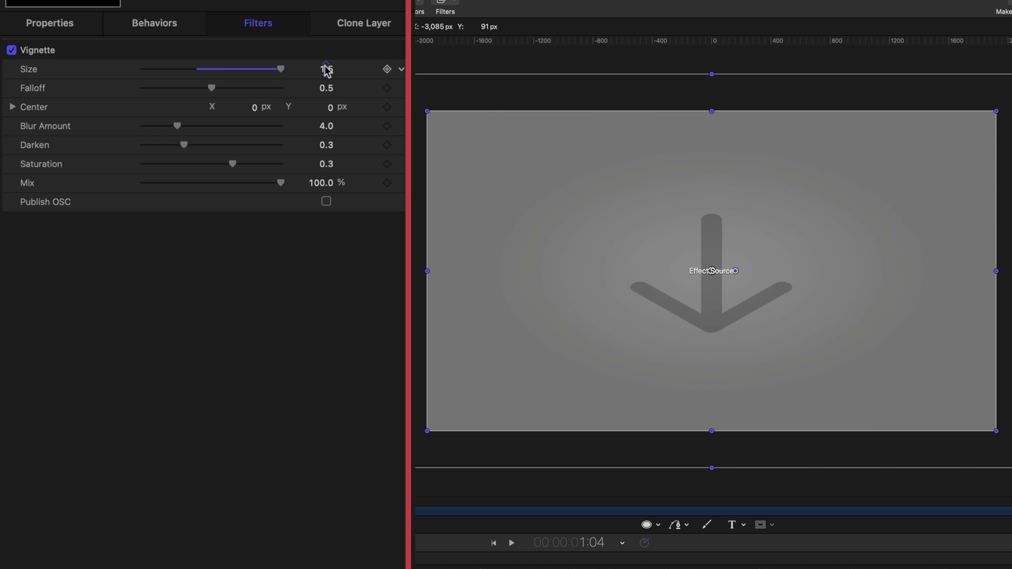
{"action": "left_click_drag", "start_coordinate": [187, 84], "coordinate": [95, 85]}
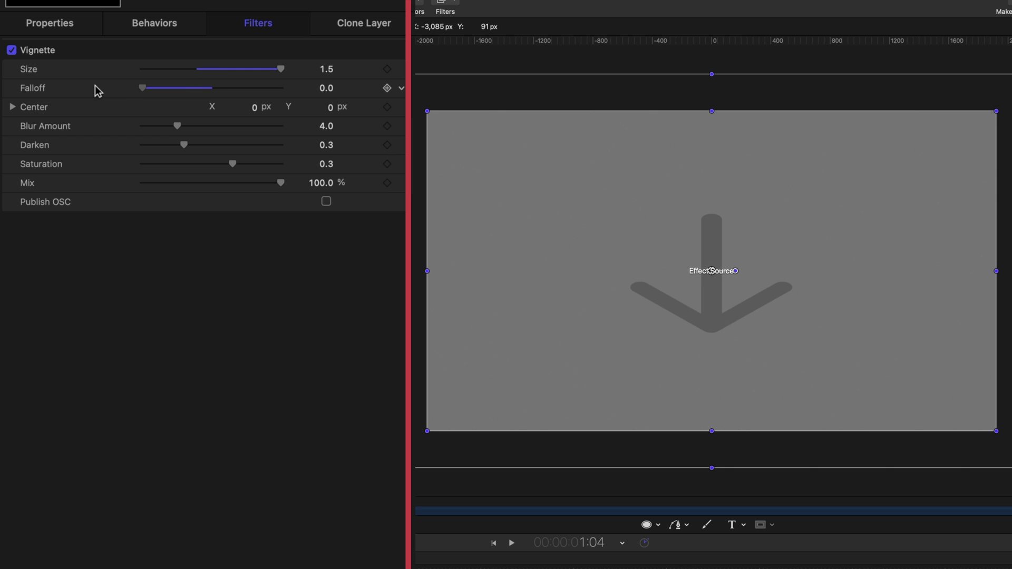
{"action": "left_click_drag", "start_coordinate": [168, 125], "coordinate": [119, 146]}
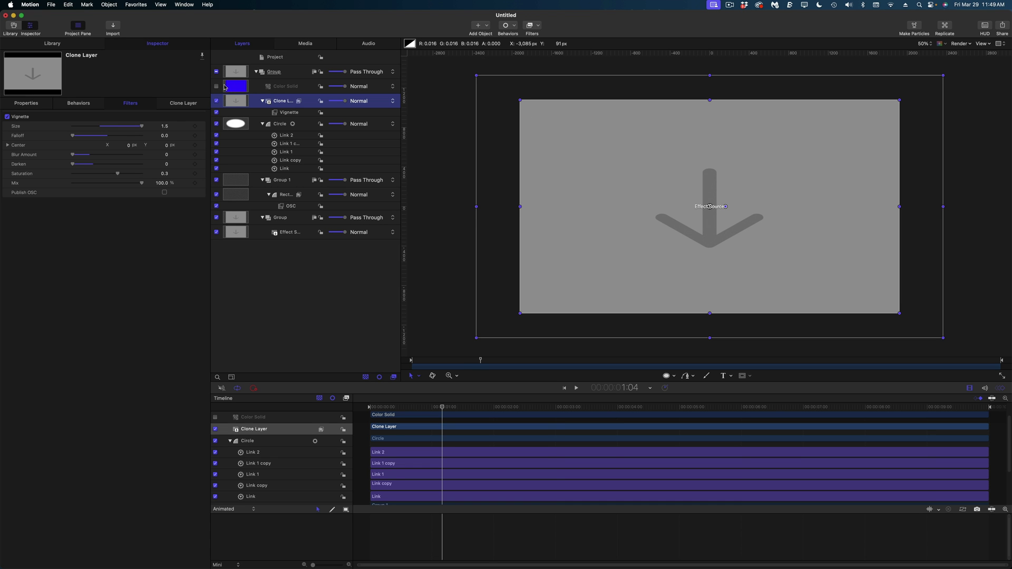
{"action": "left_click", "coordinate": [216, 86]}
Group the Color Solid and the Clone Layer together inside the main Group.
{"action": "left_click", "coordinate": [284, 88]}
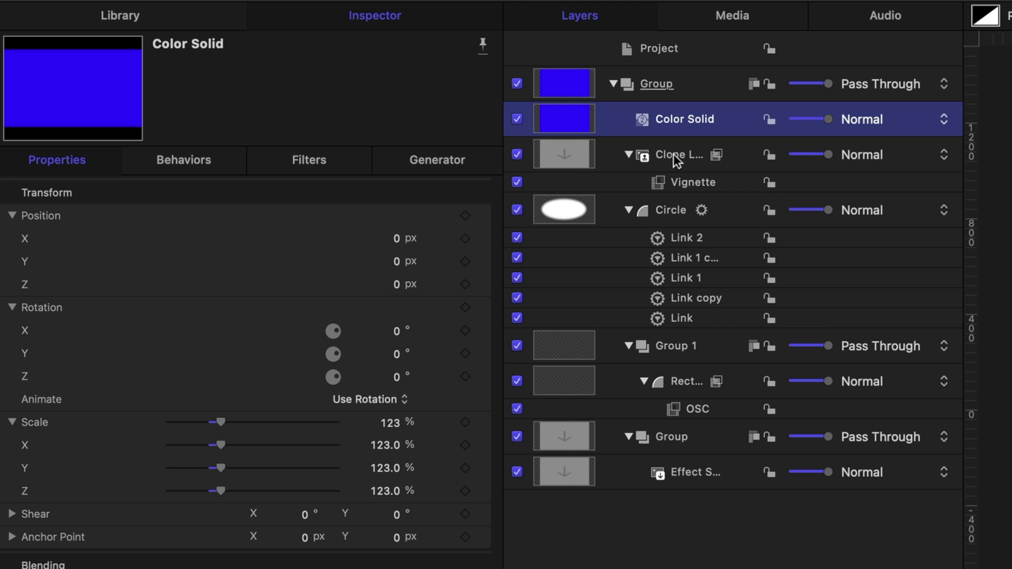
{"action": "left_click", "coordinate": [674, 158], "text": "shift"}
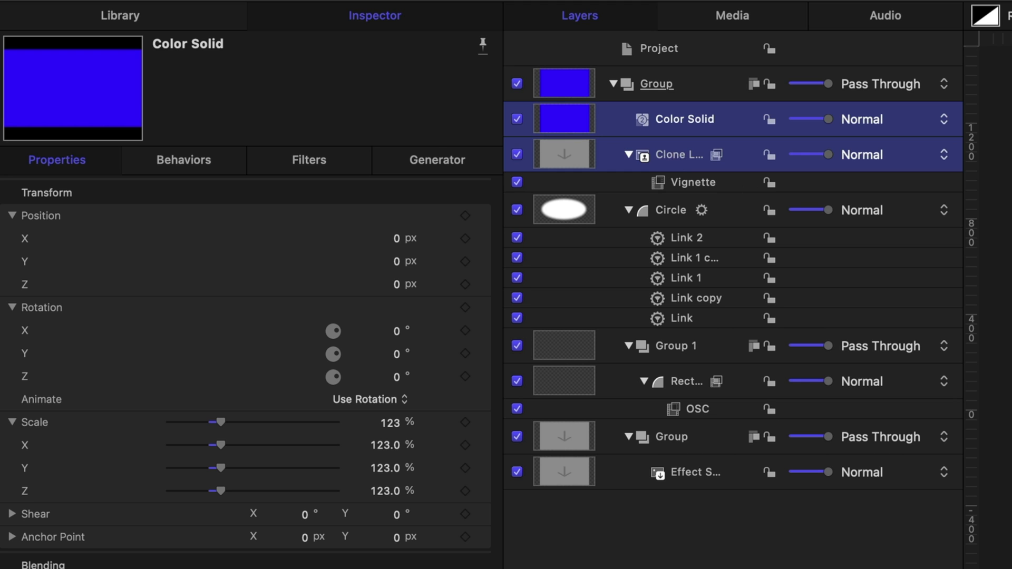
{"action": "right_click", "coordinate": [678, 159]}
{"action": "left_click", "coordinate": [715, 278]}
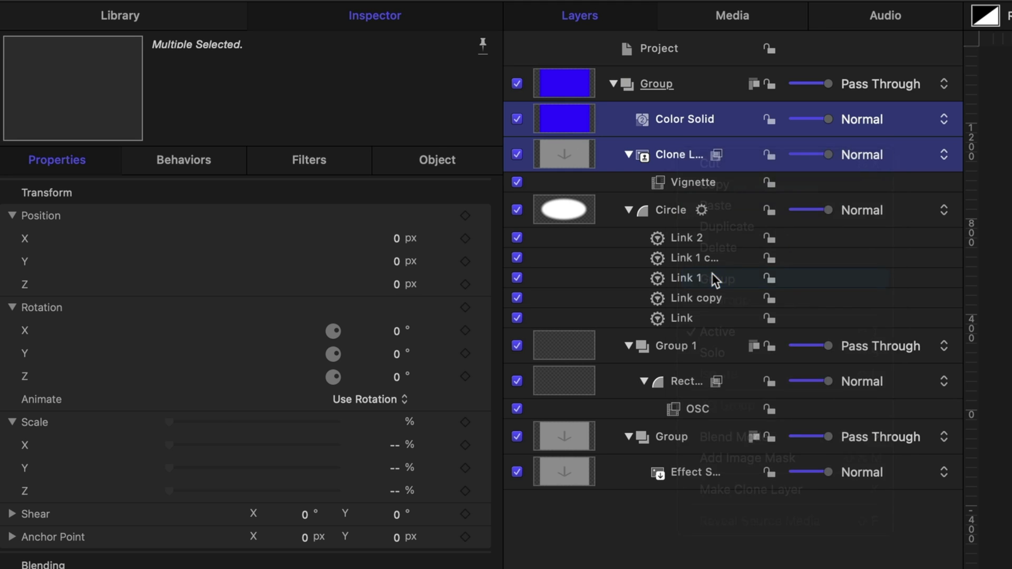
{"action": "left_click", "coordinate": [696, 168]}
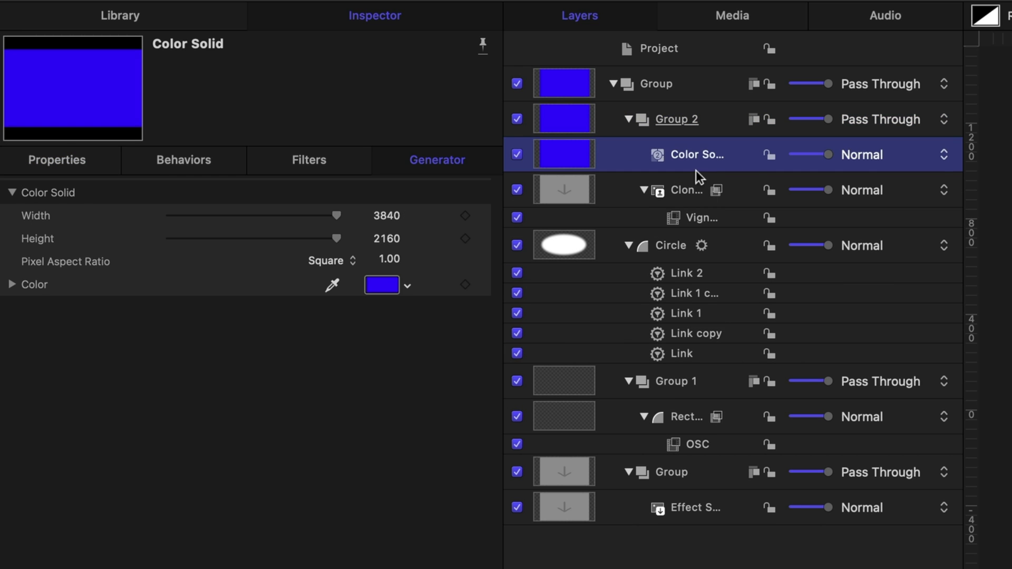
{"action": "left_click", "coordinate": [696, 190]}
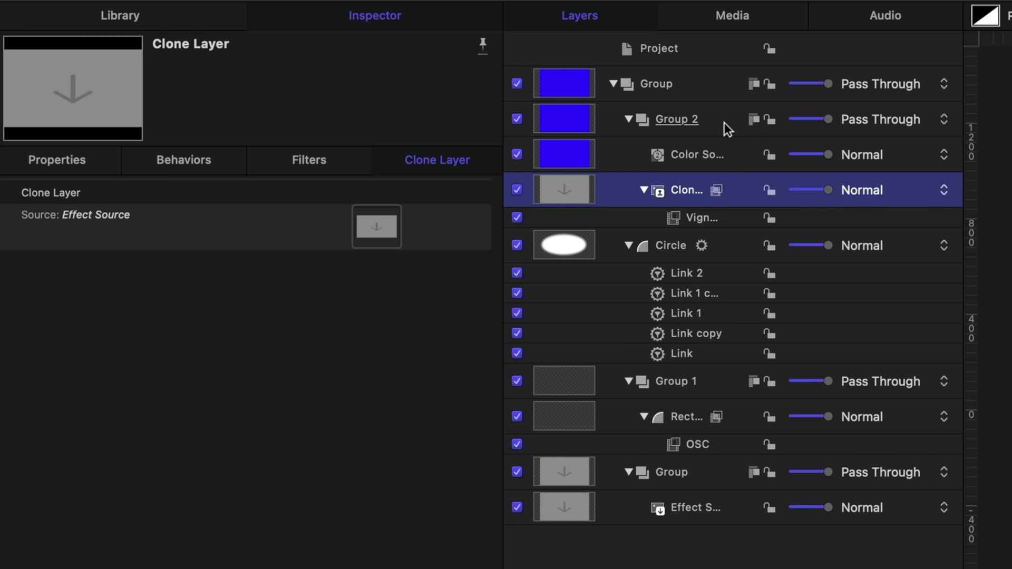
Add an image mask to Group 2, use the Circle as its mask source and invert the mask.
{"action": "left_click", "coordinate": [727, 129]}
{"action": "right_click", "coordinate": [713, 121]}
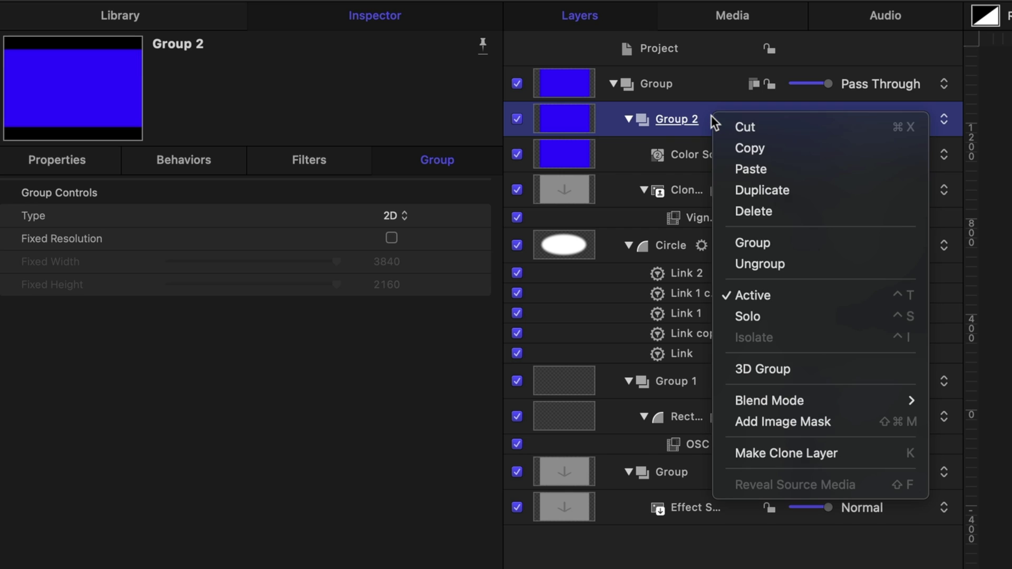
{"action": "left_click", "coordinate": [789, 421]}
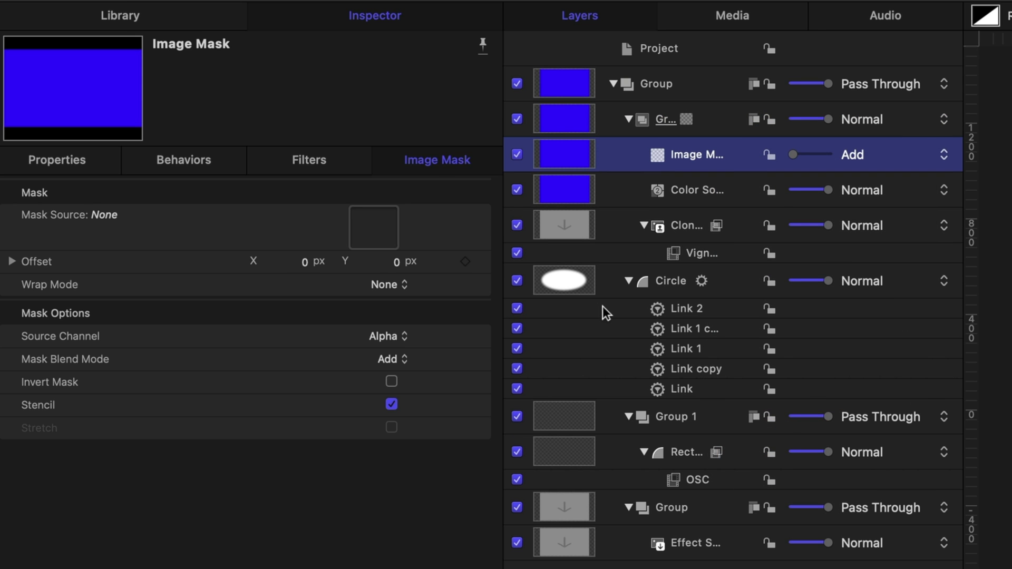
{"action": "left_click_drag", "start_coordinate": [582, 293], "coordinate": [385, 227]}
{"action": "left_click", "coordinate": [391, 381]}
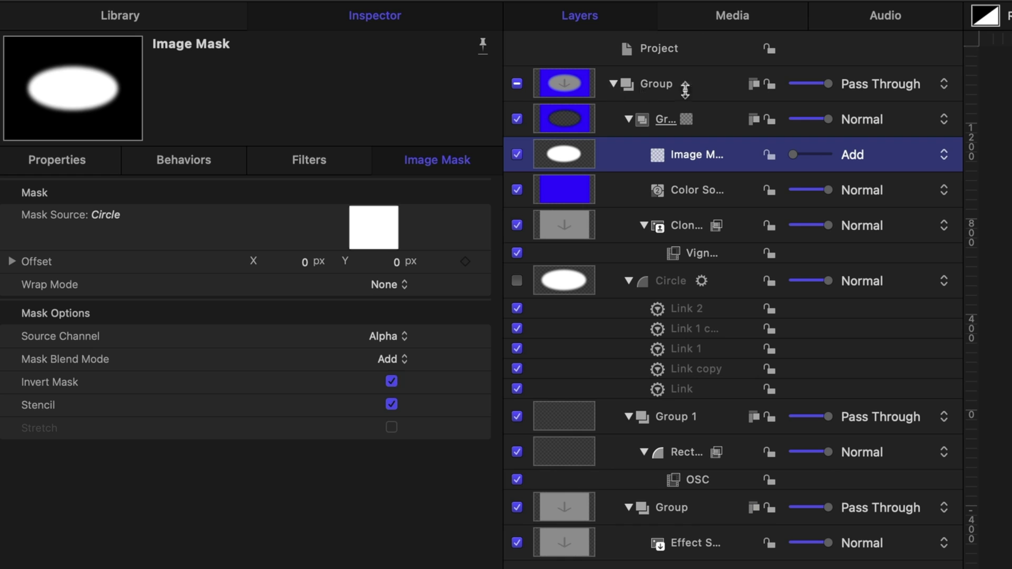
Change the Color Solid's color to black.
{"action": "left_click", "coordinate": [730, 119]}
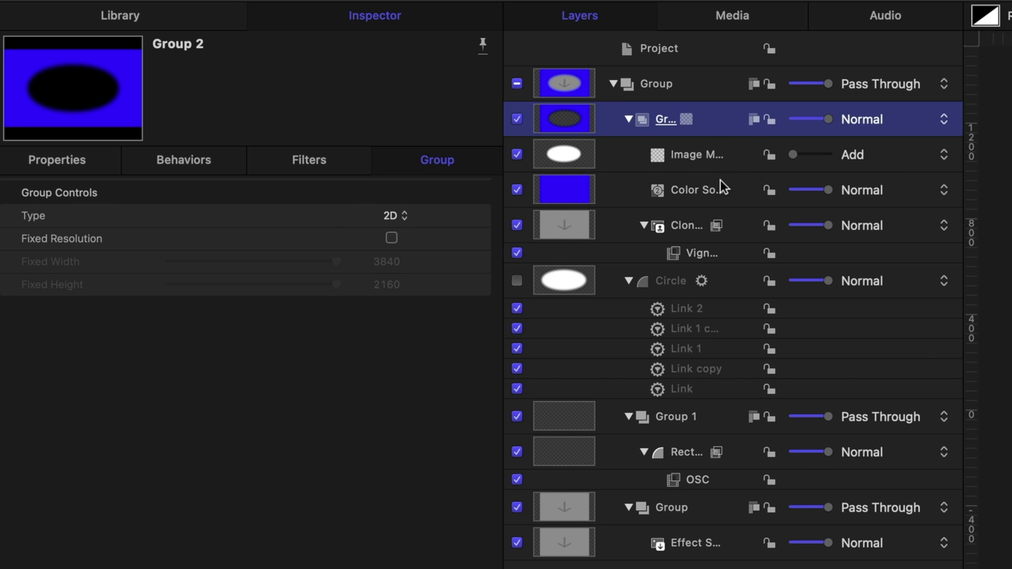
{"action": "left_click", "coordinate": [722, 189]}
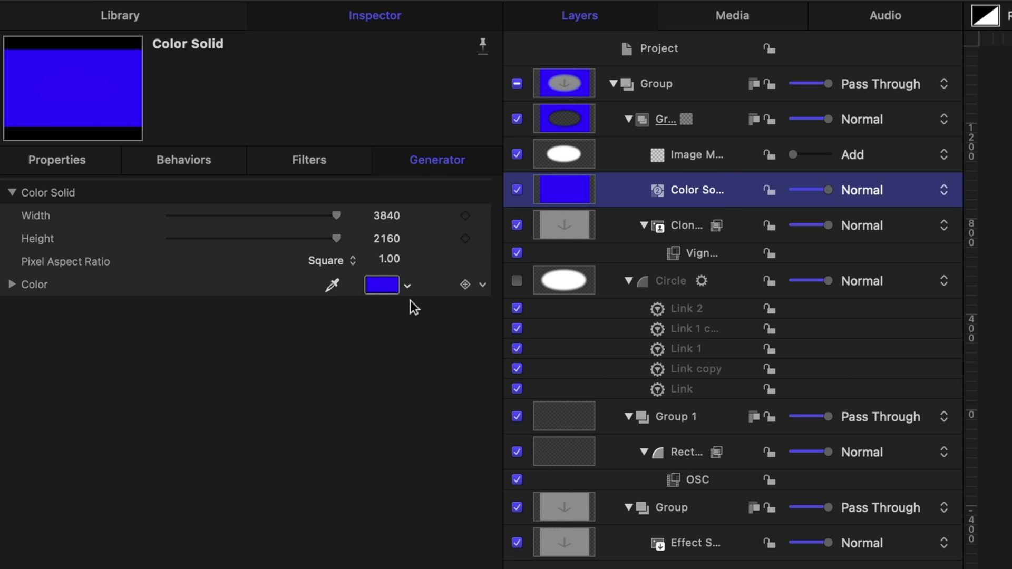
{"action": "left_click", "coordinate": [381, 285]}
{"action": "left_click_drag", "start_coordinate": [644, 442], "coordinate": [896, 444]}
{"action": "left_click", "coordinate": [524, 37]}
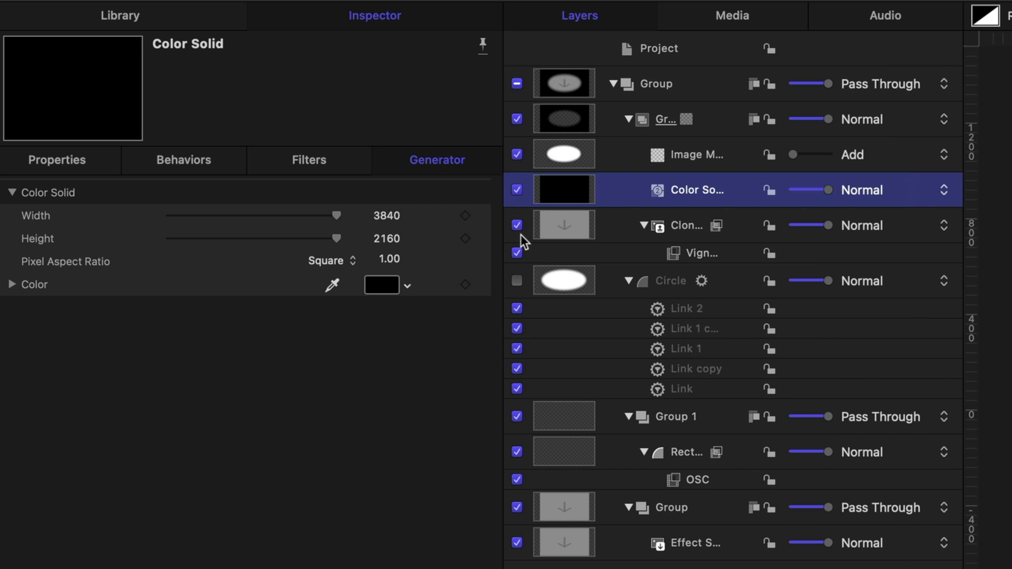
Publish the Color Solid's Color, Opacity and Blend Mode parameters.
{"action": "left_click", "coordinate": [484, 286]}
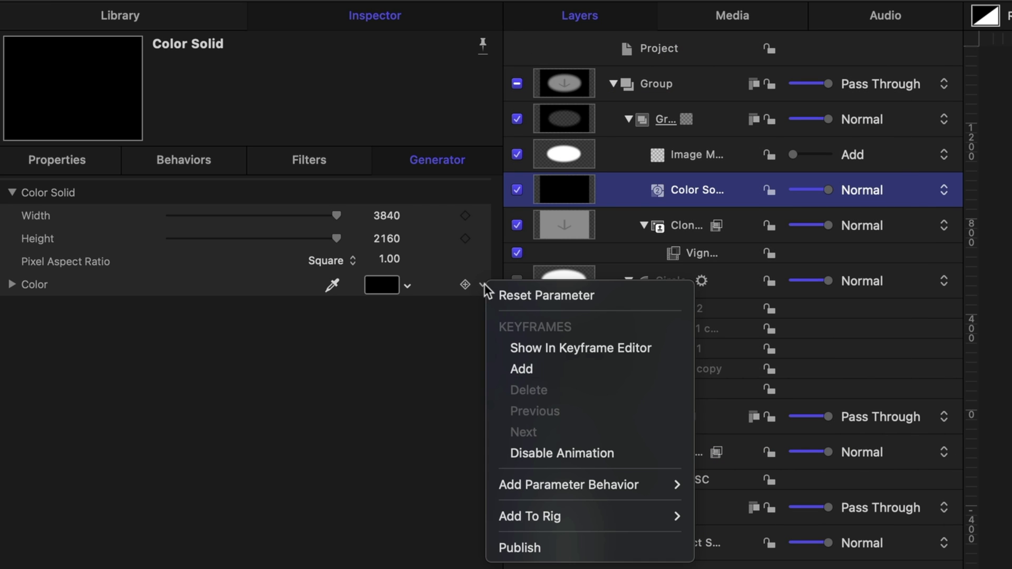
{"action": "left_click", "coordinate": [521, 551]}
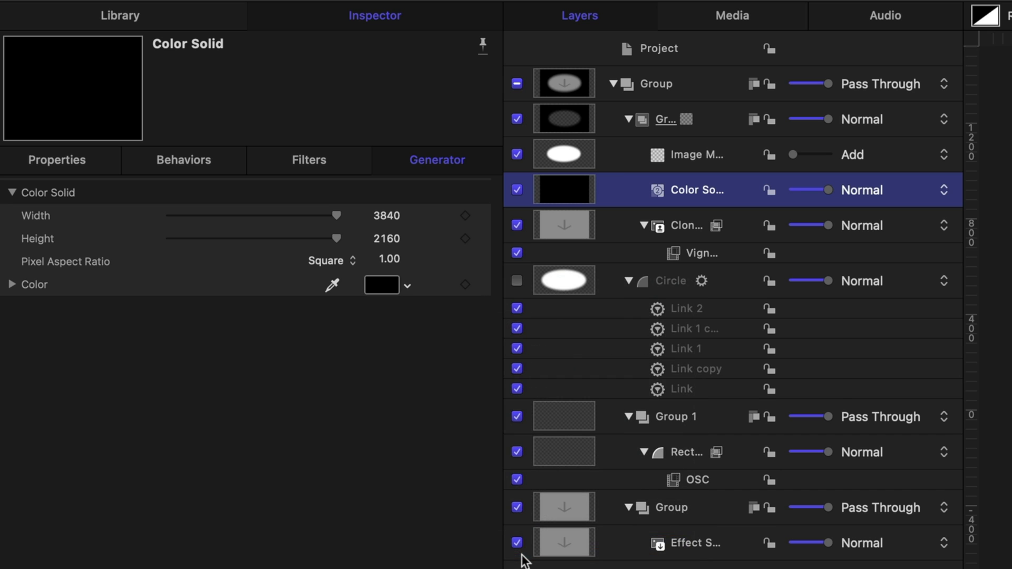
{"action": "left_click", "coordinate": [643, 226]}
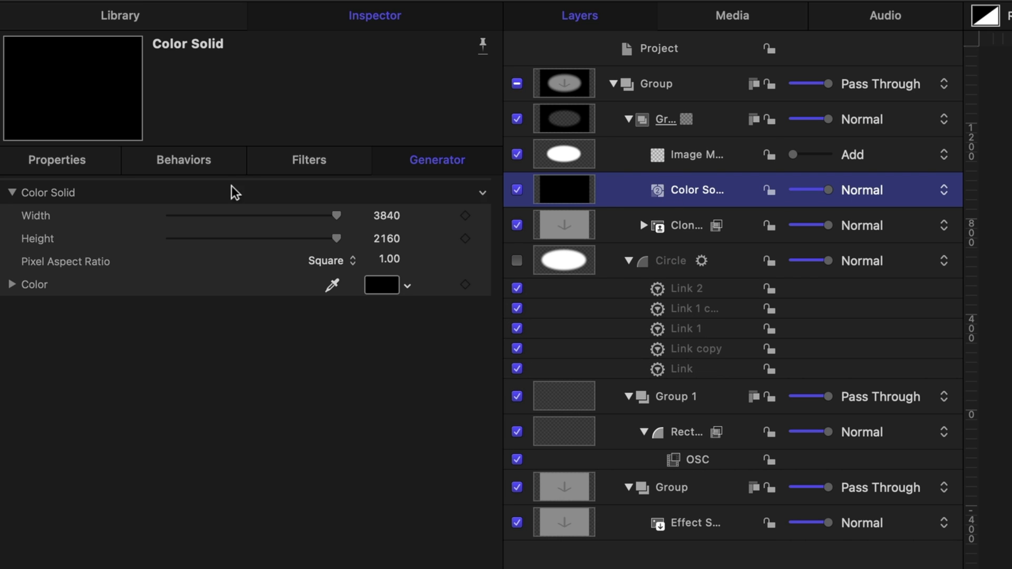
{"action": "left_click", "coordinate": [68, 163]}
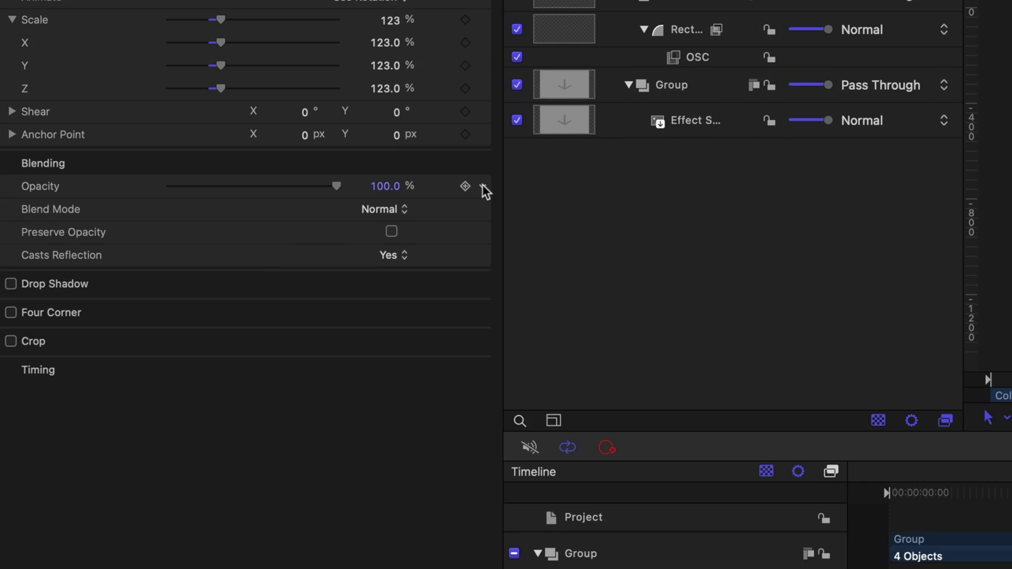
{"action": "left_click", "coordinate": [482, 183]}
{"action": "left_click", "coordinate": [514, 449]}
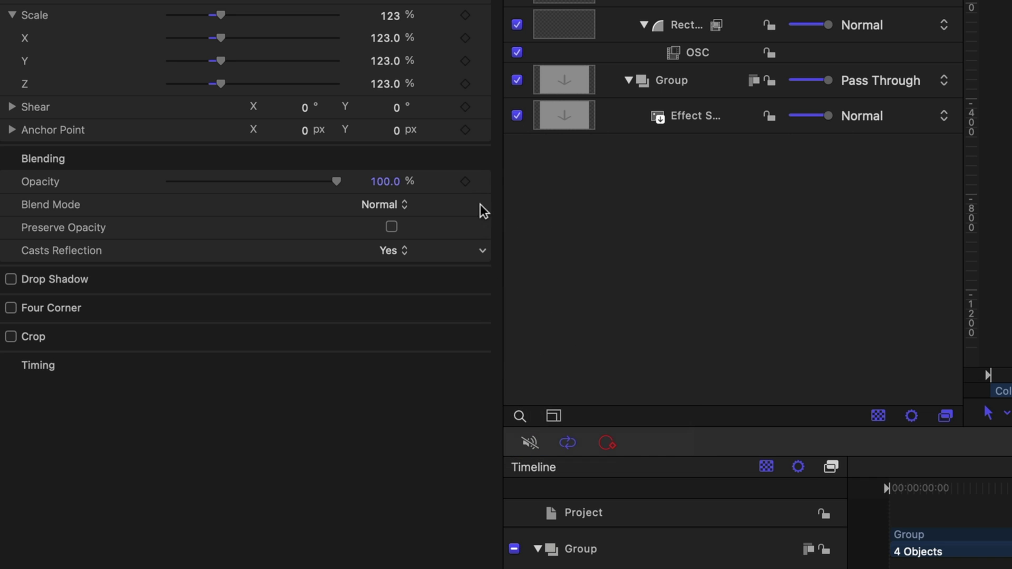
{"action": "left_click", "coordinate": [481, 204]}
{"action": "left_click", "coordinate": [530, 468]}
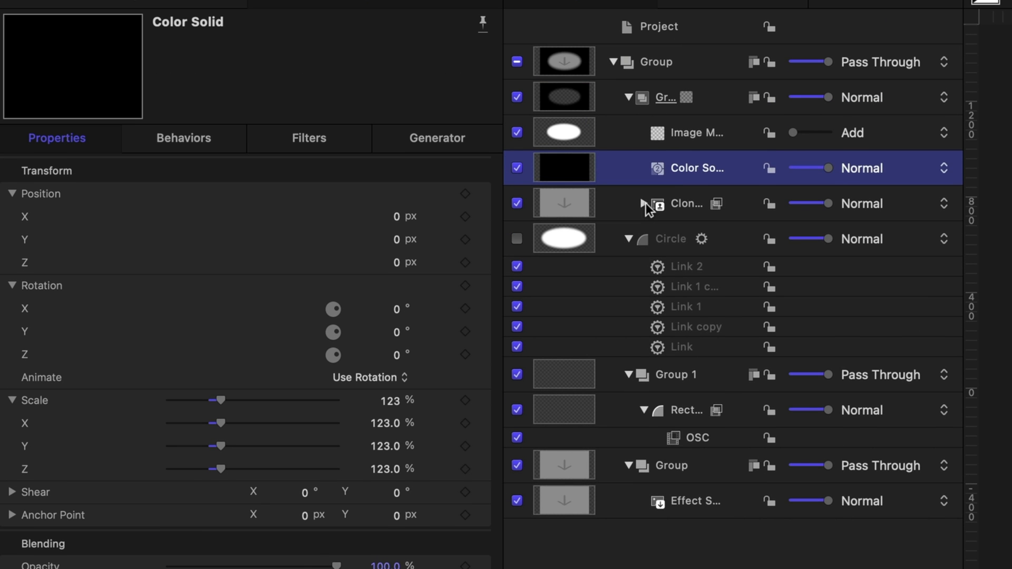
Publish the Blur Amount parameter of the Clone Layer's Vignette filter.
{"action": "left_click", "coordinate": [644, 203]}
{"action": "left_click", "coordinate": [694, 204]}
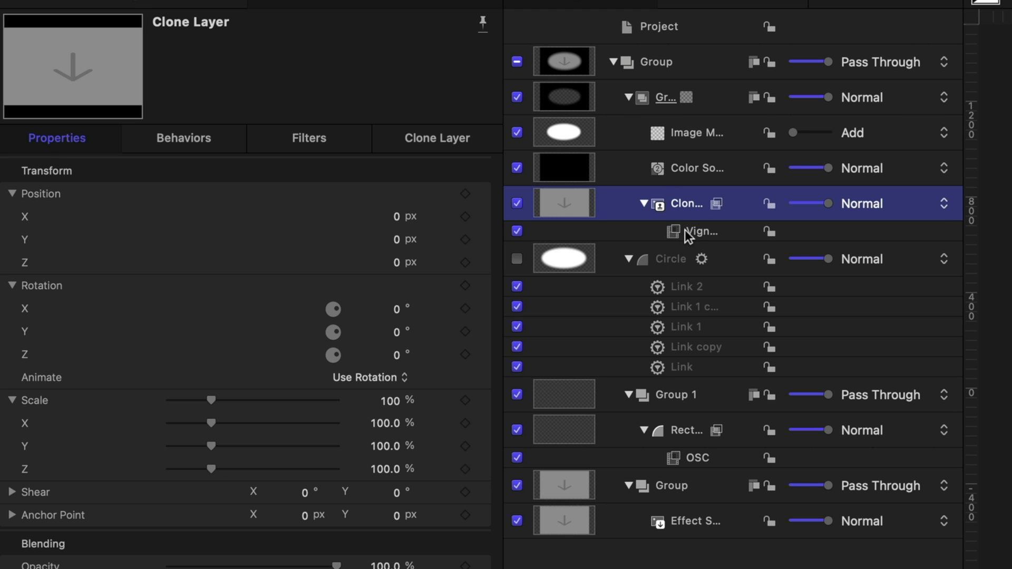
{"action": "left_click", "coordinate": [685, 231]}
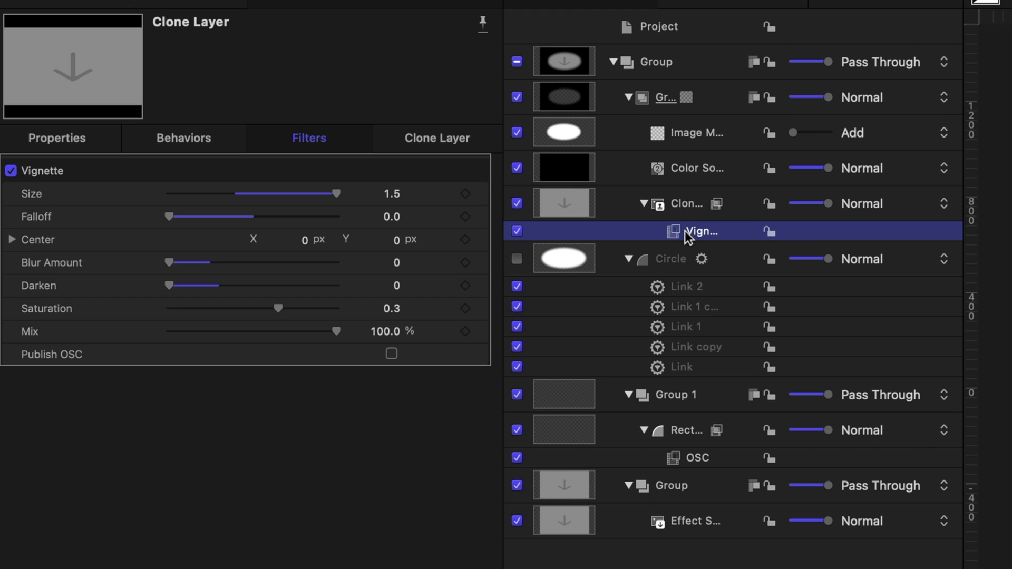
{"action": "left_click", "coordinate": [482, 262]}
{"action": "left_click", "coordinate": [529, 521]}
Publish the Circle's Rotation and Scale parameters.
{"action": "left_click", "coordinate": [675, 258]}
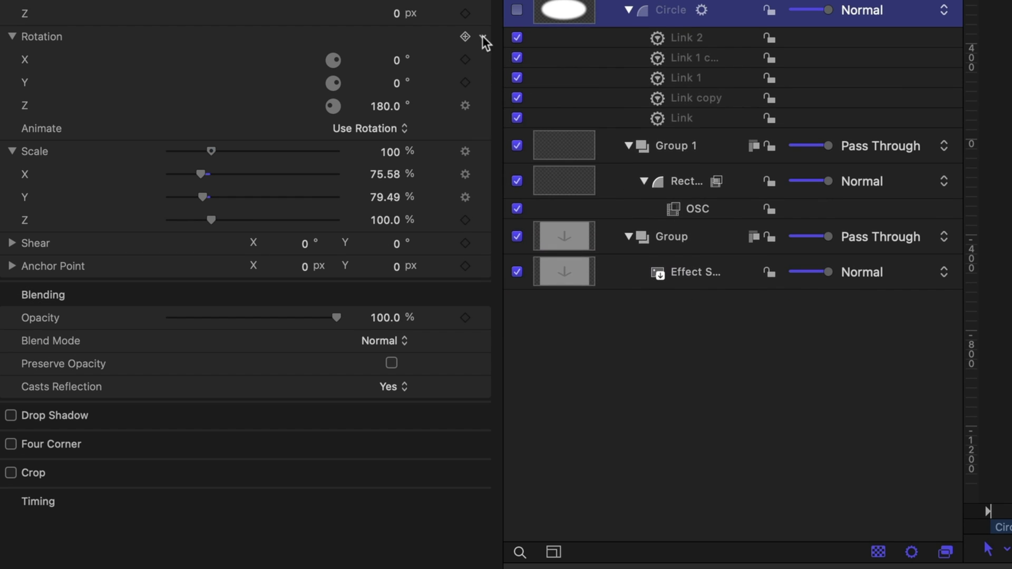
{"action": "left_click", "coordinate": [482, 264]}
{"action": "left_click", "coordinate": [522, 560]}
{"action": "left_click", "coordinate": [484, 152]}
{"action": "left_click", "coordinate": [510, 469]}
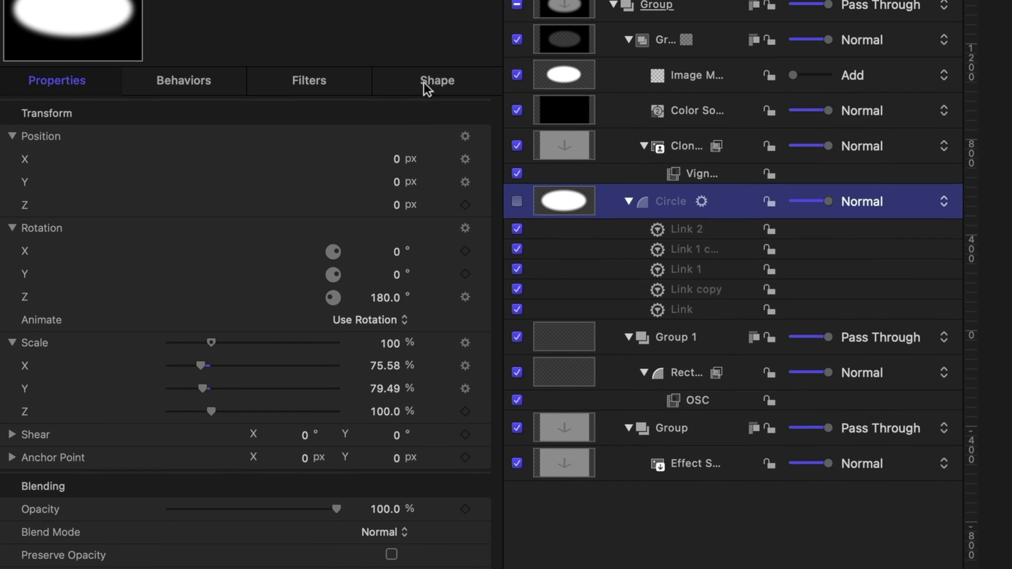
Publish the Circle shape's fill Falloff and its geometry Radius.
{"action": "left_click", "coordinate": [425, 84]}
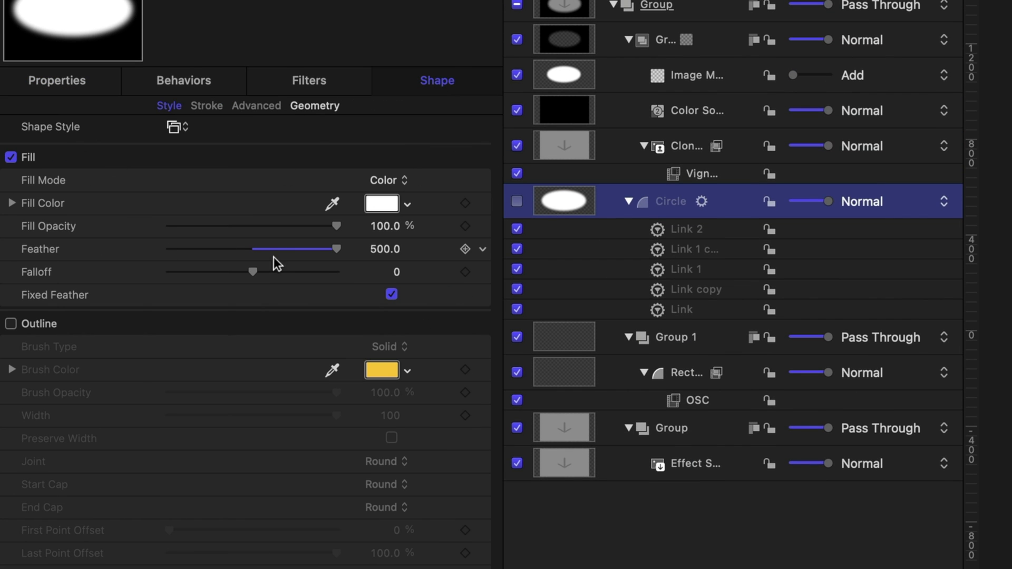
{"action": "left_click", "coordinate": [482, 273]}
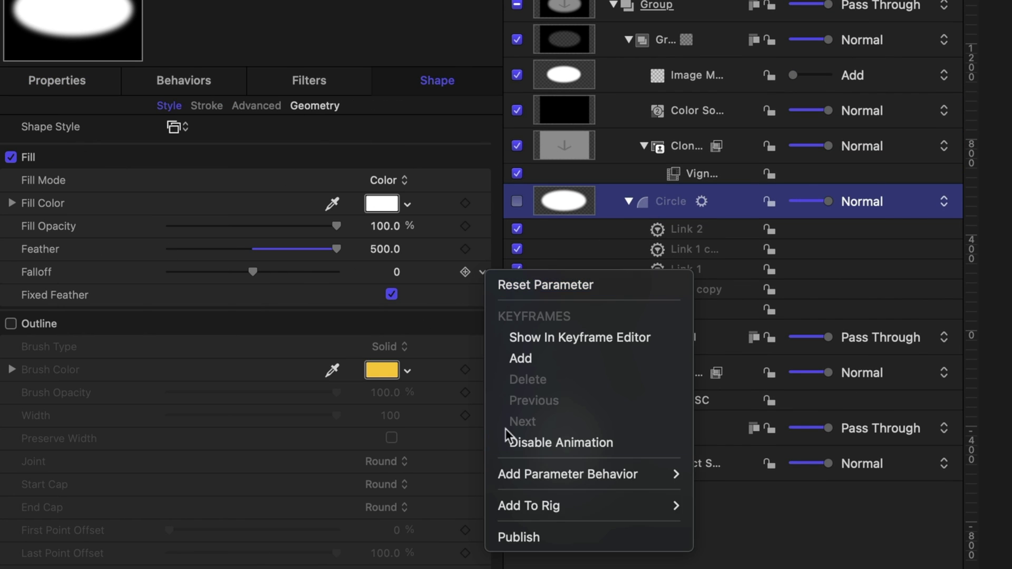
{"action": "left_click", "coordinate": [537, 537]}
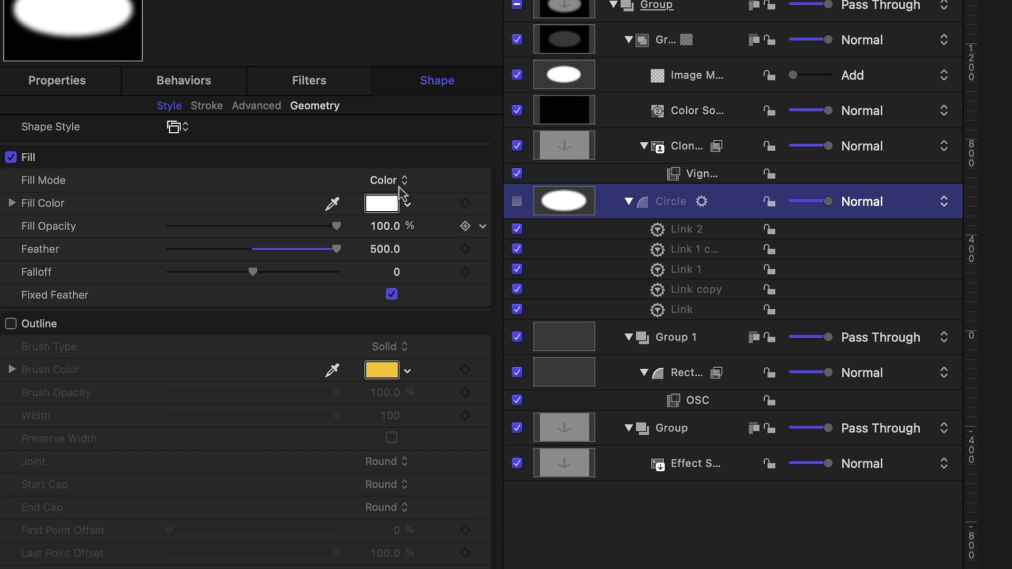
{"action": "left_click", "coordinate": [312, 107]}
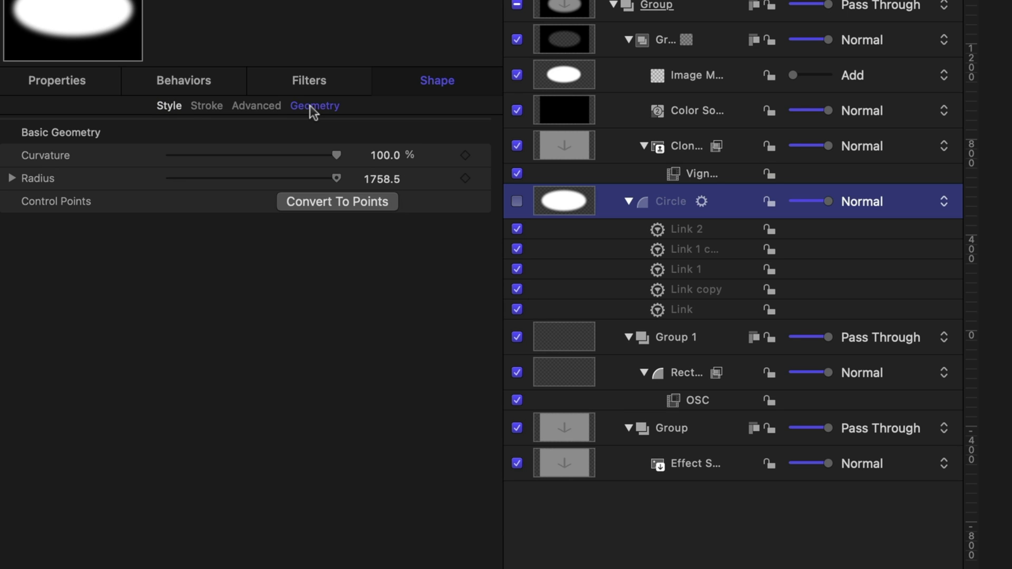
{"action": "left_click", "coordinate": [483, 181]}
{"action": "left_click", "coordinate": [521, 449]}
Publish the on-screen control of the OSC filter on Group 1's Rectangle.
{"action": "left_click", "coordinate": [696, 400]}
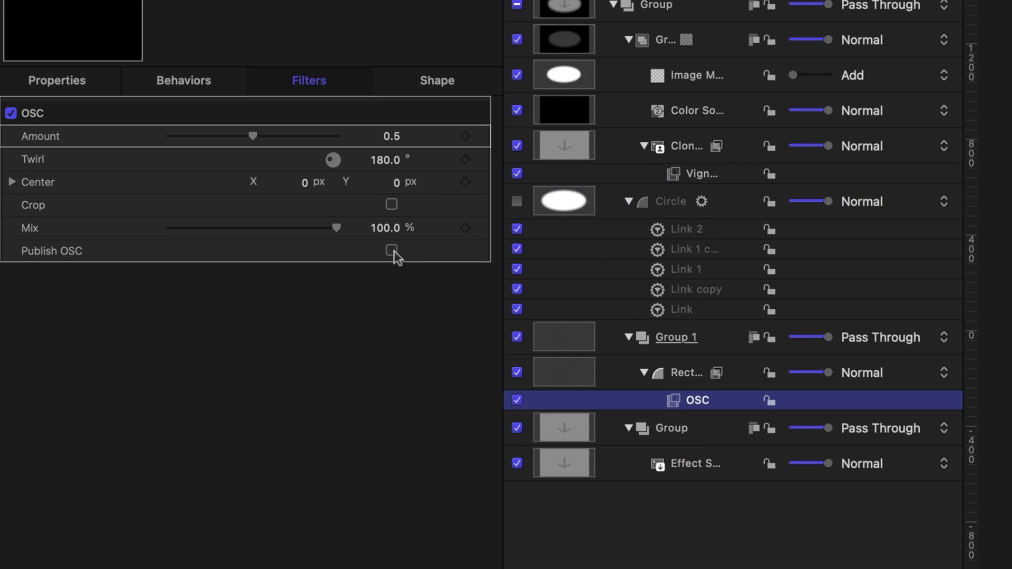
{"action": "left_click", "coordinate": [391, 251]}
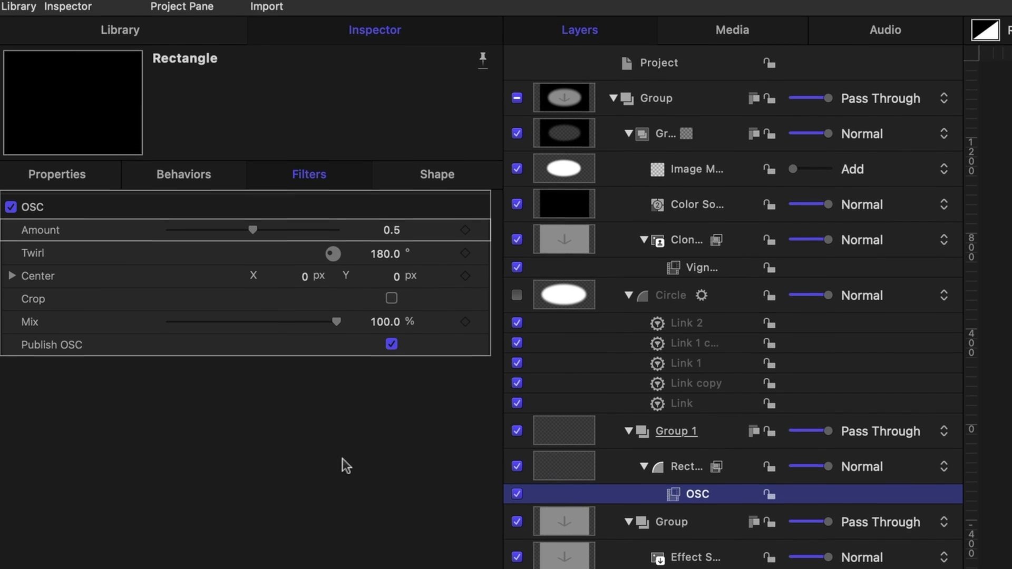
Rename the published Radius parameter to Size in the project's published parameters.
{"action": "left_click", "coordinate": [660, 71]}
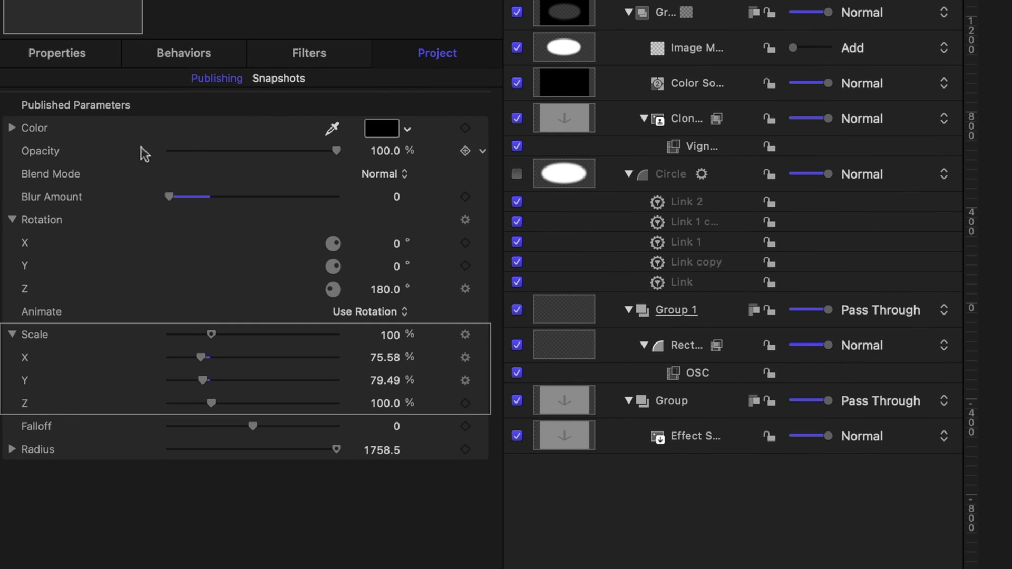
{"action": "left_click", "coordinate": [390, 358]}
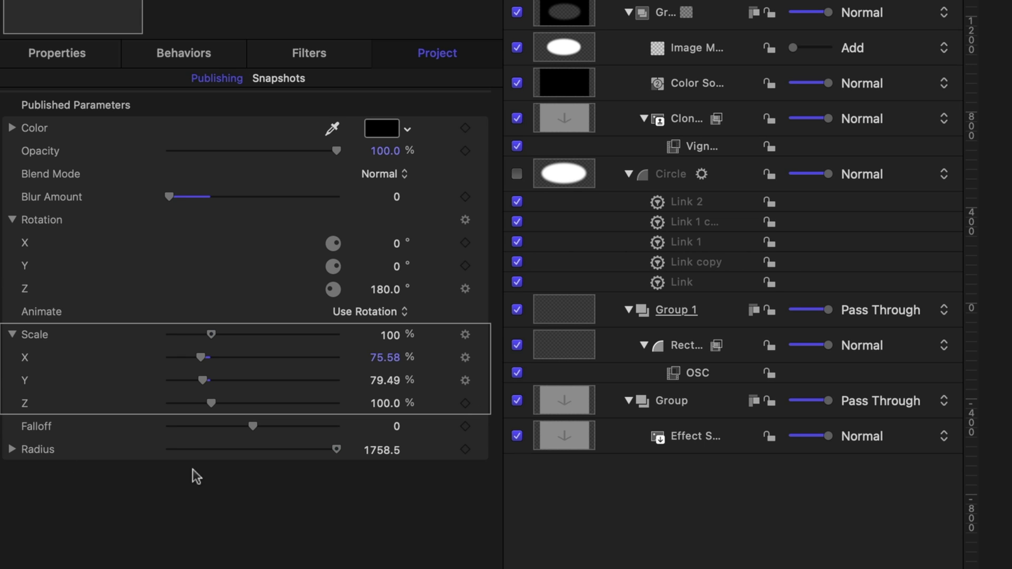
{"action": "left_click", "coordinate": [42, 452]}
{"action": "left_click", "coordinate": [42, 453]}
{"action": "type", "text": "S"}
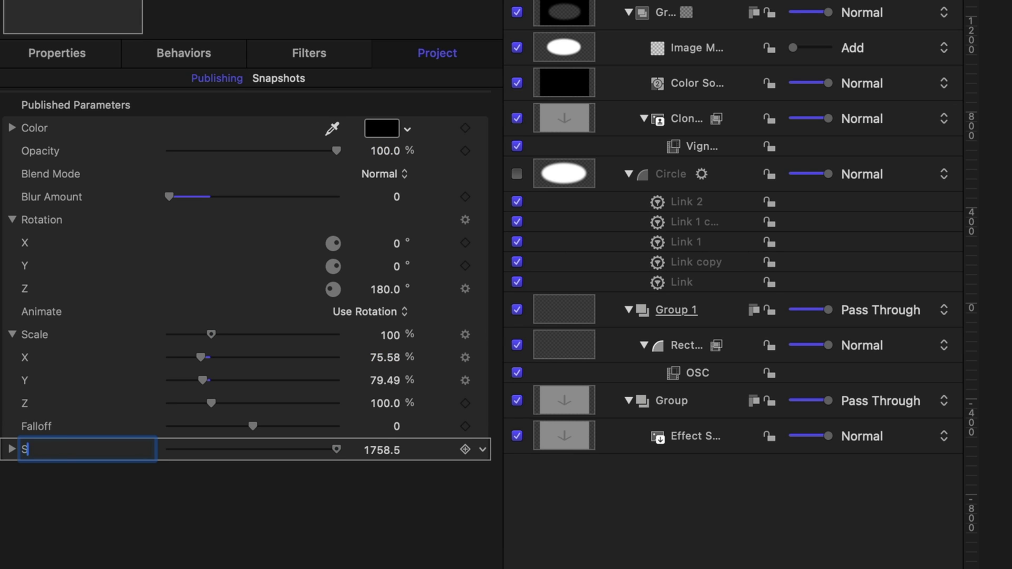
{"action": "type", "text": "ize"}
{"action": "key", "text": "Return"}
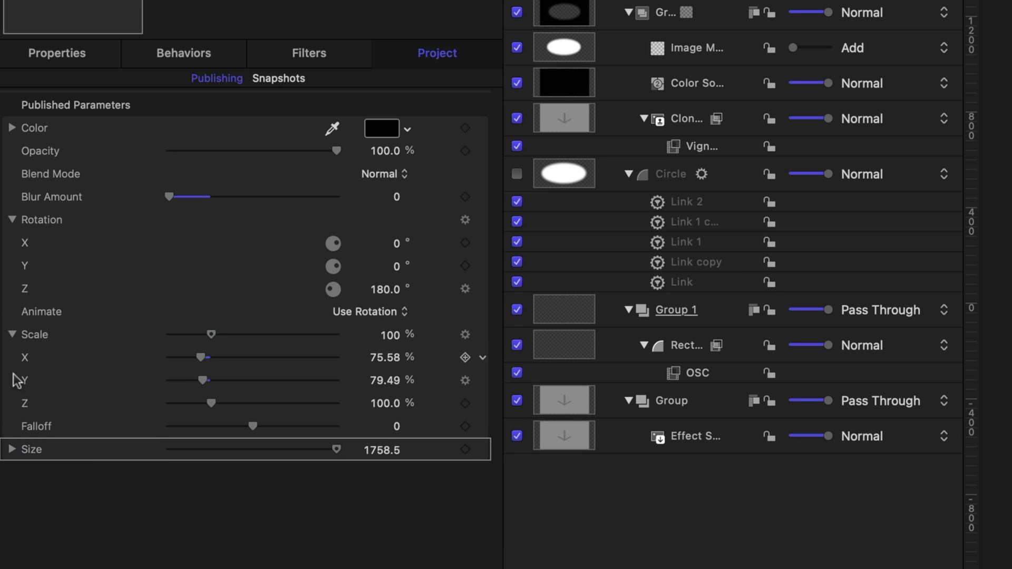
Reorder the published parameters so Size and Falloff precede Blur Amount and Scale precedes Rotation, and collapse Rotation and Scale.
{"action": "left_click_drag", "start_coordinate": [66, 450], "coordinate": [68, 203]}
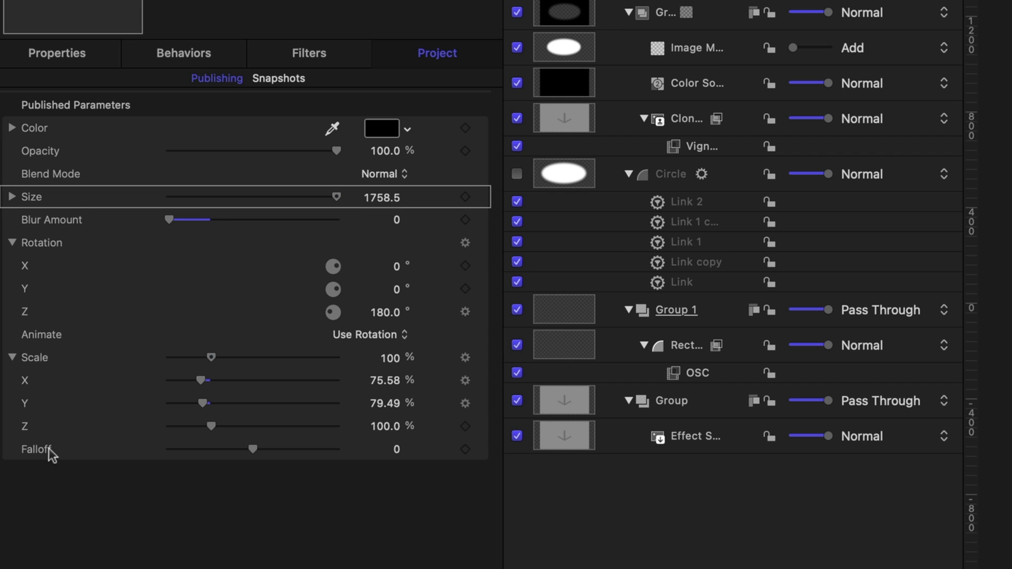
{"action": "left_click_drag", "start_coordinate": [50, 449], "coordinate": [61, 250]}
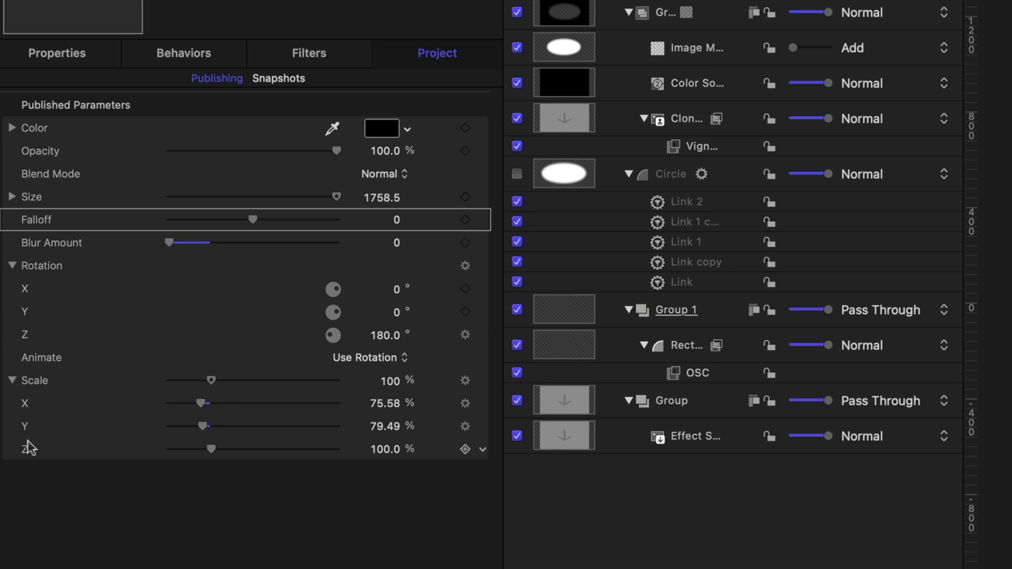
{"action": "left_click_drag", "start_coordinate": [30, 386], "coordinate": [36, 280]}
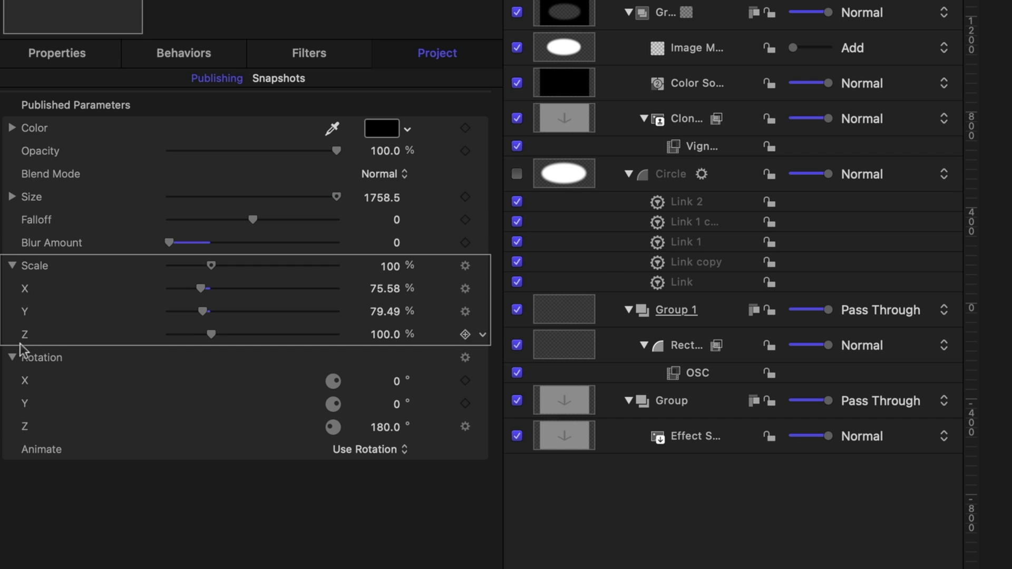
{"action": "left_click", "coordinate": [13, 358]}
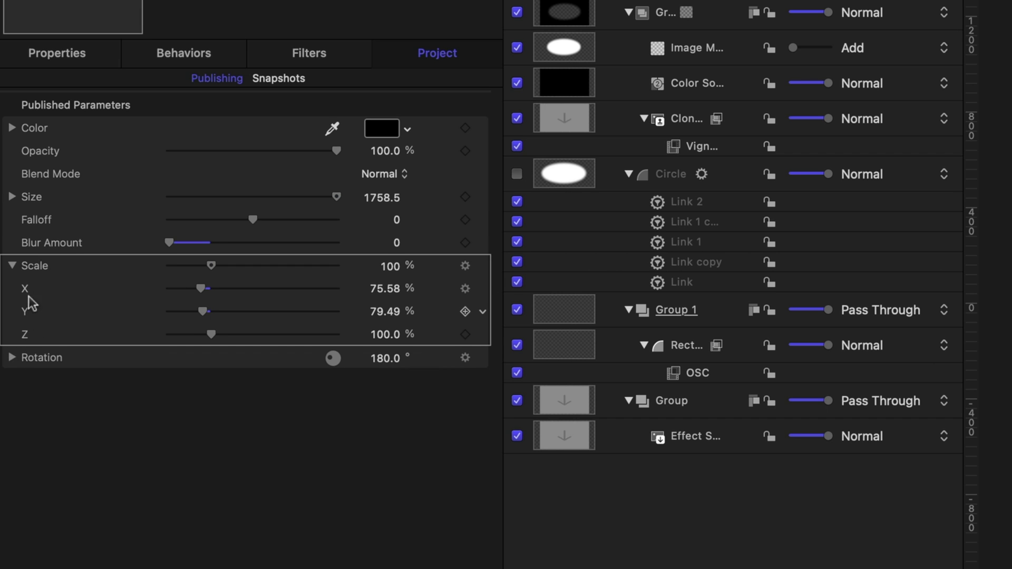
{"action": "left_click", "coordinate": [12, 266]}
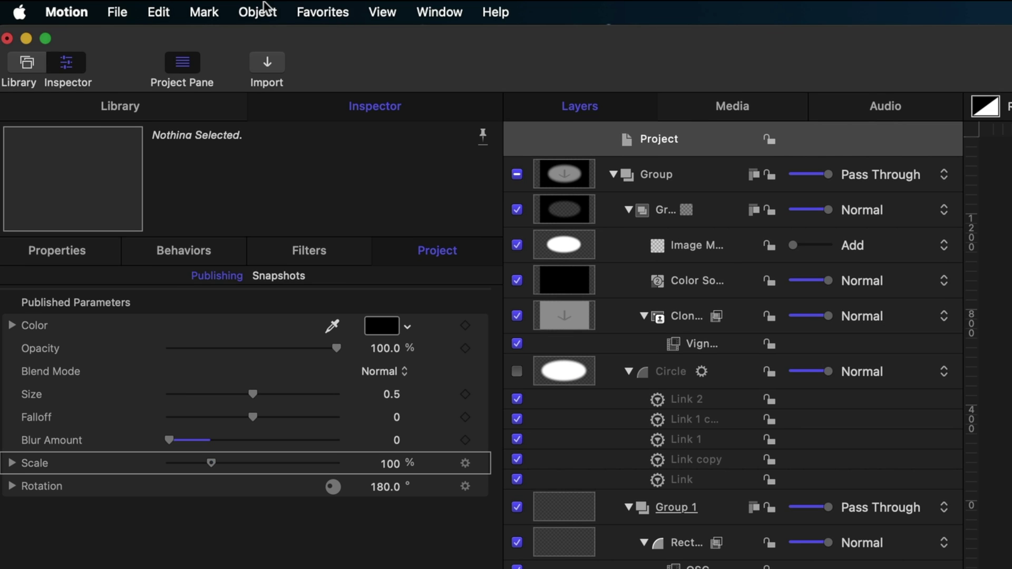
Save and publish the effect template as JAGER VIGNETTE in the JENN'S EFFECTS category with no theme.
{"action": "left_click", "coordinate": [117, 11]}
{"action": "left_click", "coordinate": [167, 178]}
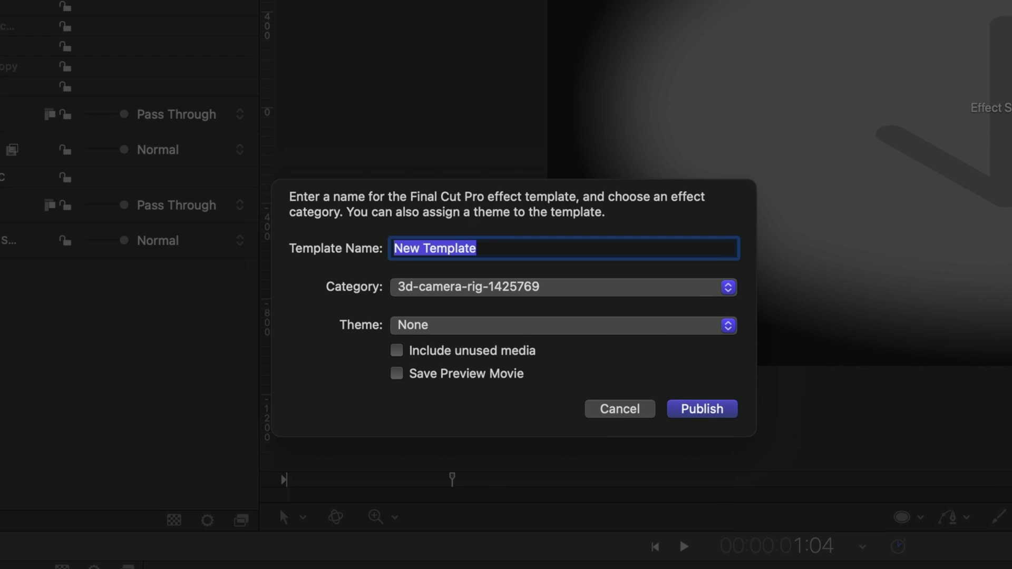
{"action": "type", "text": "JAGER VIGNETTE"}
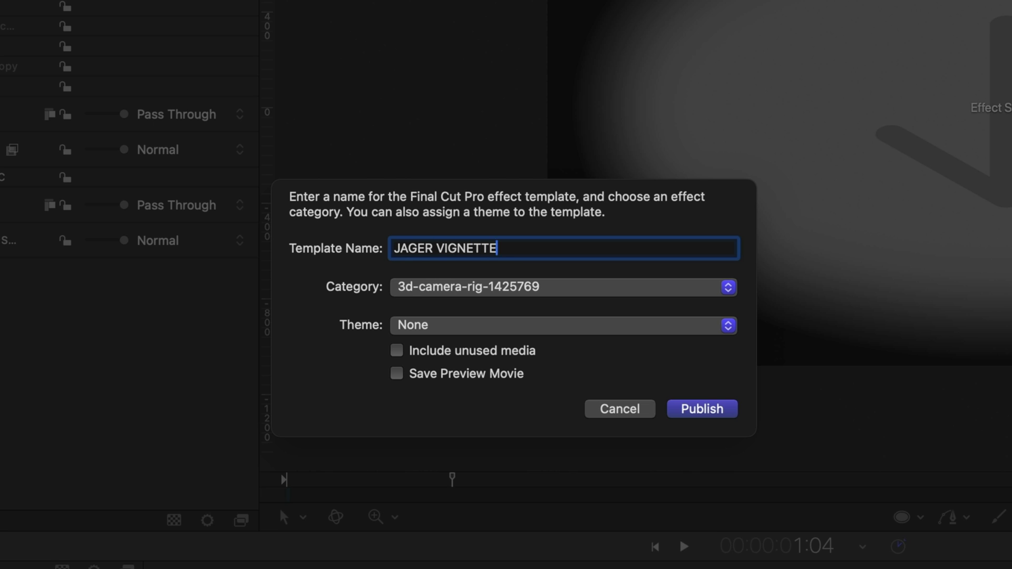
{"action": "left_click", "coordinate": [409, 295]}
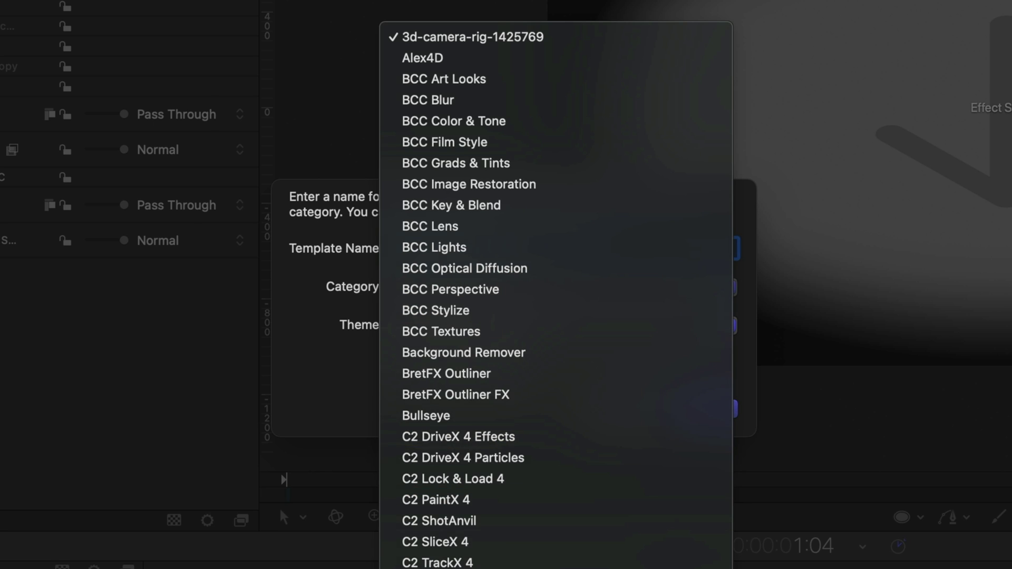
{"action": "left_click", "coordinate": [391, 381]}
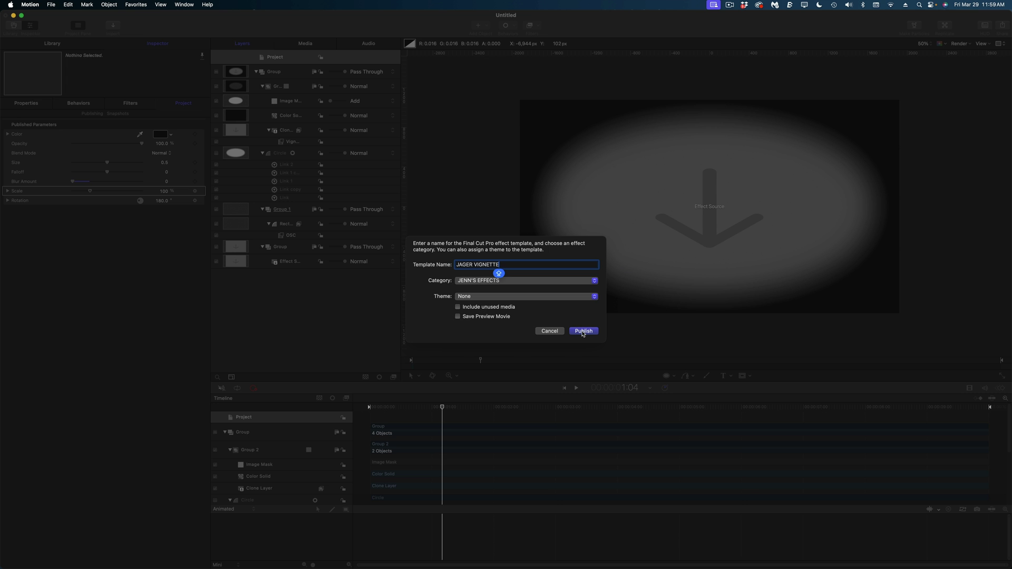
{"action": "left_click", "coordinate": [583, 331]}
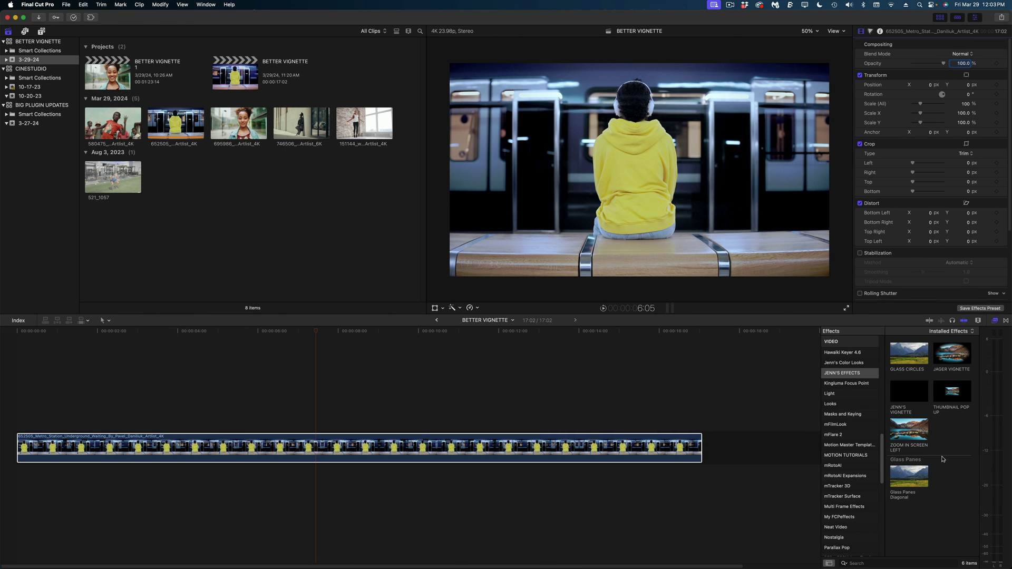
In Final Cut Pro, apply JAGER VIGNETTE to the metro station clip with Size 0.56, Blur Amount 282, Opacity 28.54% and a pink color.
{"action": "left_click_drag", "start_coordinate": [952, 353], "coordinate": [601, 448]}
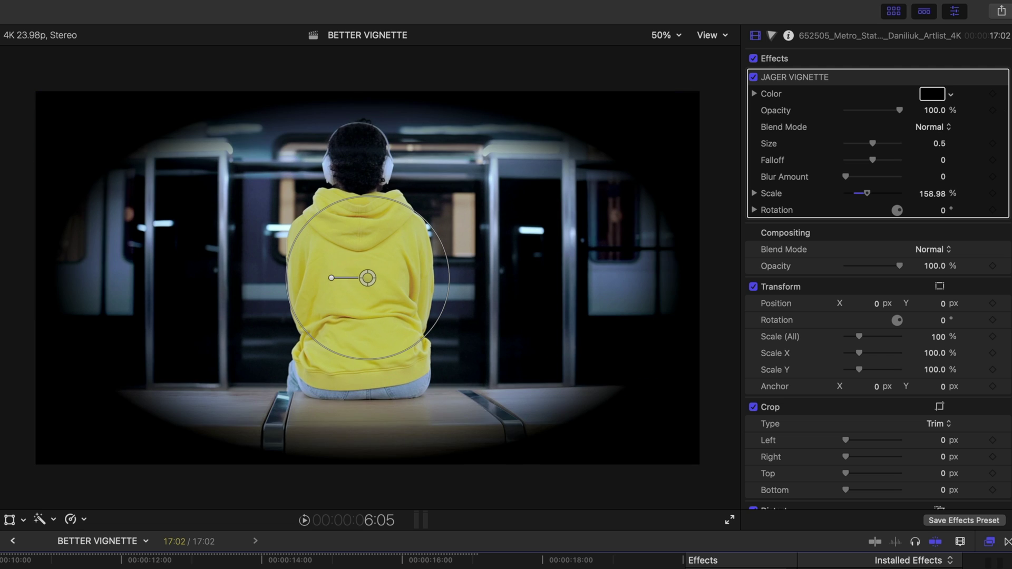
{"action": "left_click_drag", "start_coordinate": [872, 143], "coordinate": [884, 144]}
{"action": "left_click_drag", "start_coordinate": [845, 177], "coordinate": [899, 177]}
{"action": "left_click_drag", "start_coordinate": [899, 110], "coordinate": [860, 110]}
{"action": "left_click_drag", "start_coordinate": [935, 177], "coordinate": [791, 205]}
Narrow the vignette to about 82% Scale X and adjust its Rotation.
{"action": "left_click", "coordinate": [754, 193]}
{"action": "left_click_drag", "start_coordinate": [865, 210], "coordinate": [855, 211]}
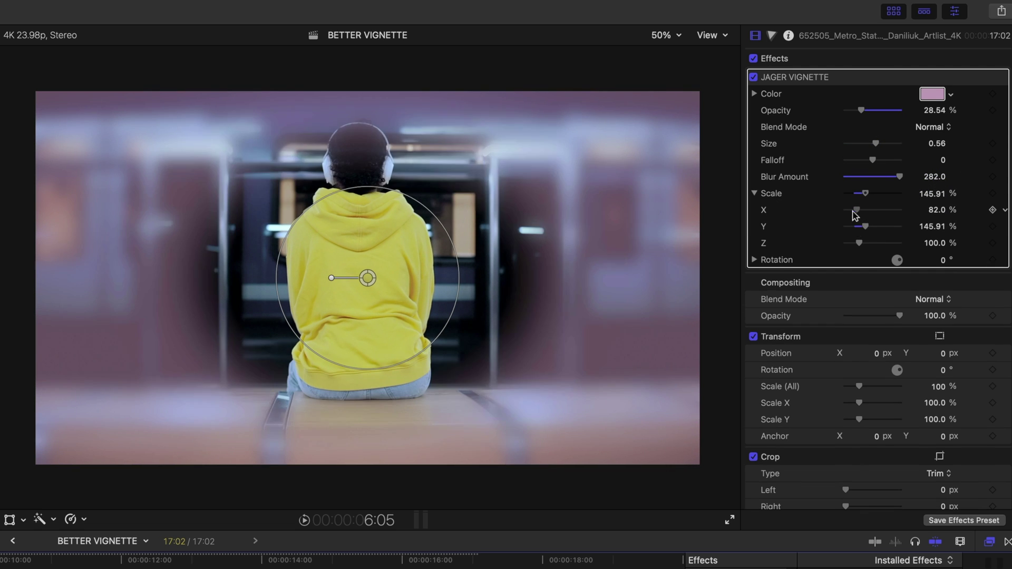
{"action": "left_click_drag", "start_coordinate": [899, 260], "coordinate": [888, 269]}
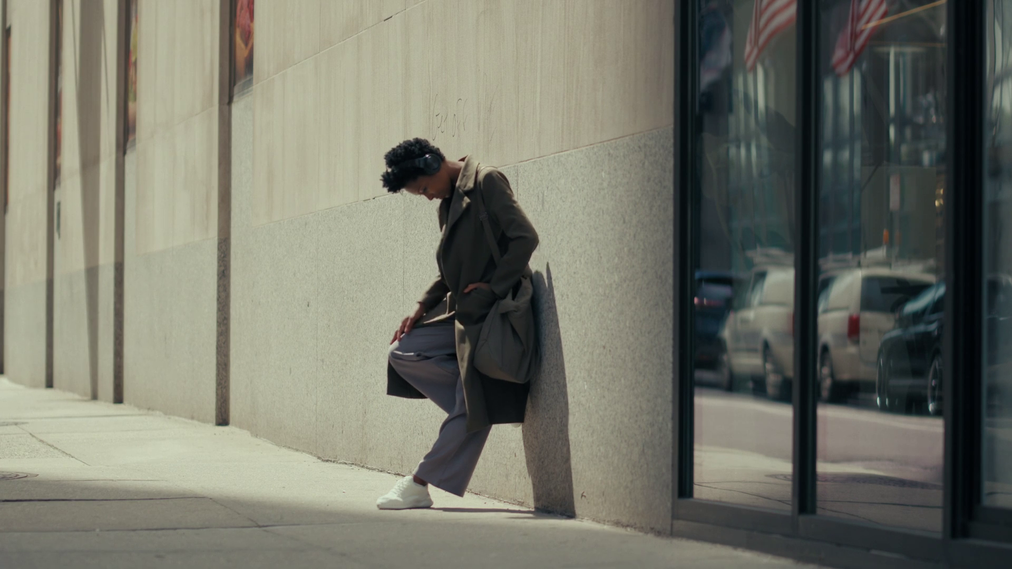